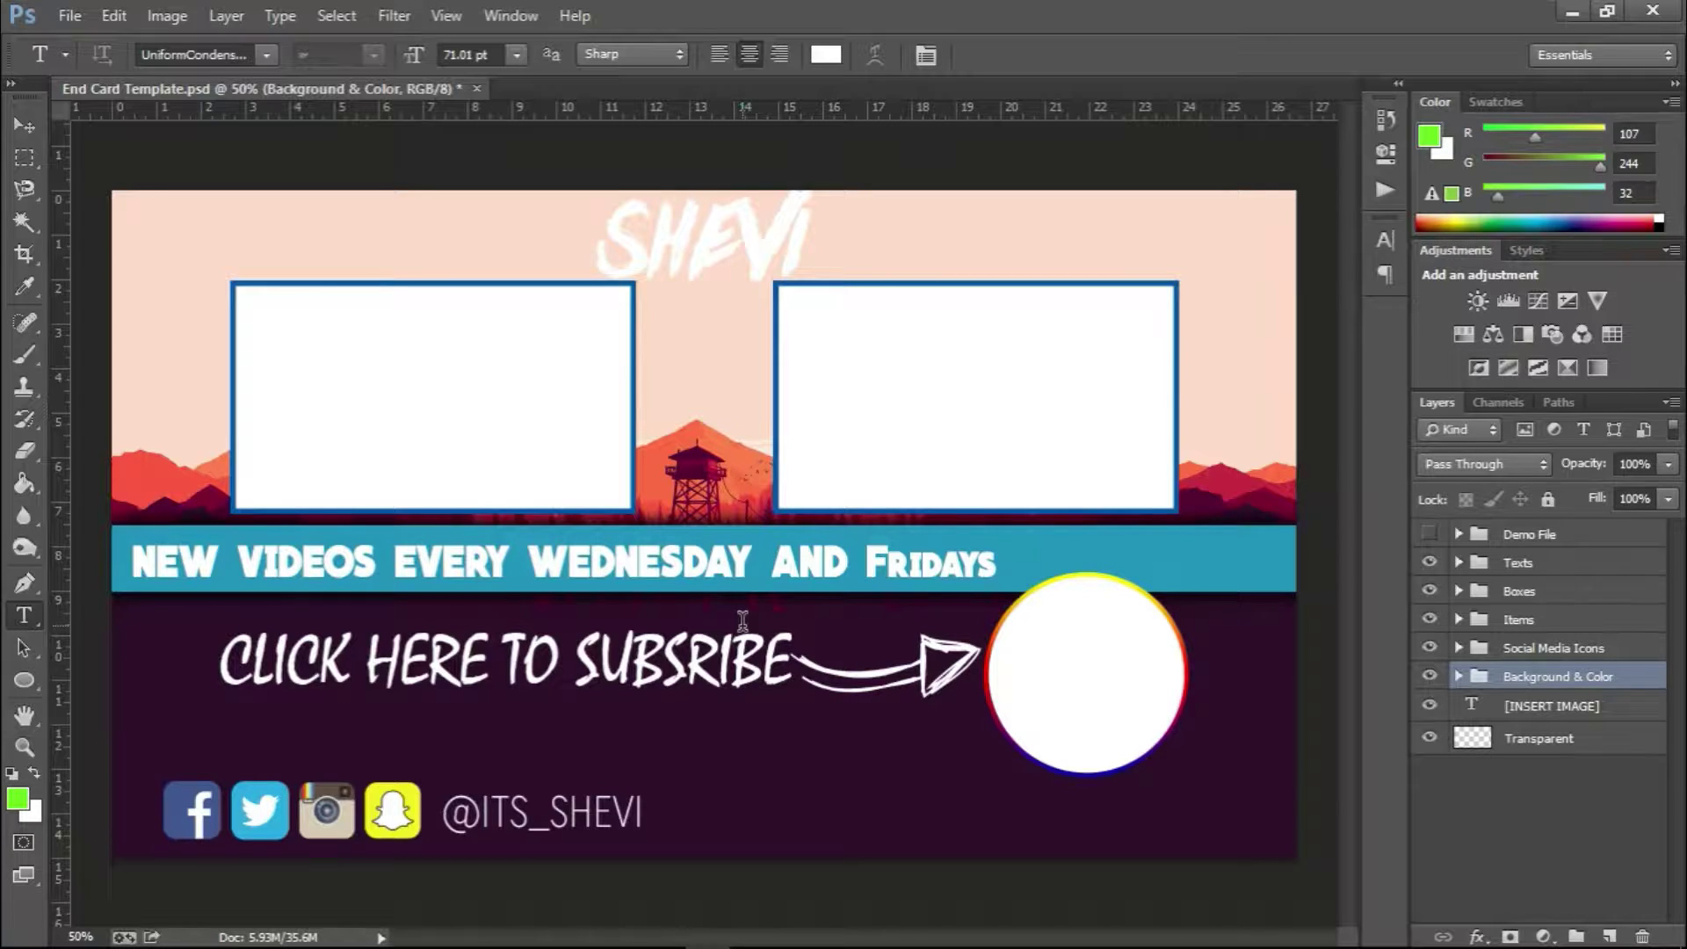
Step: Preview the Demo File group's demo photos in the placeholders, then hide them again
left_click(1515, 543)
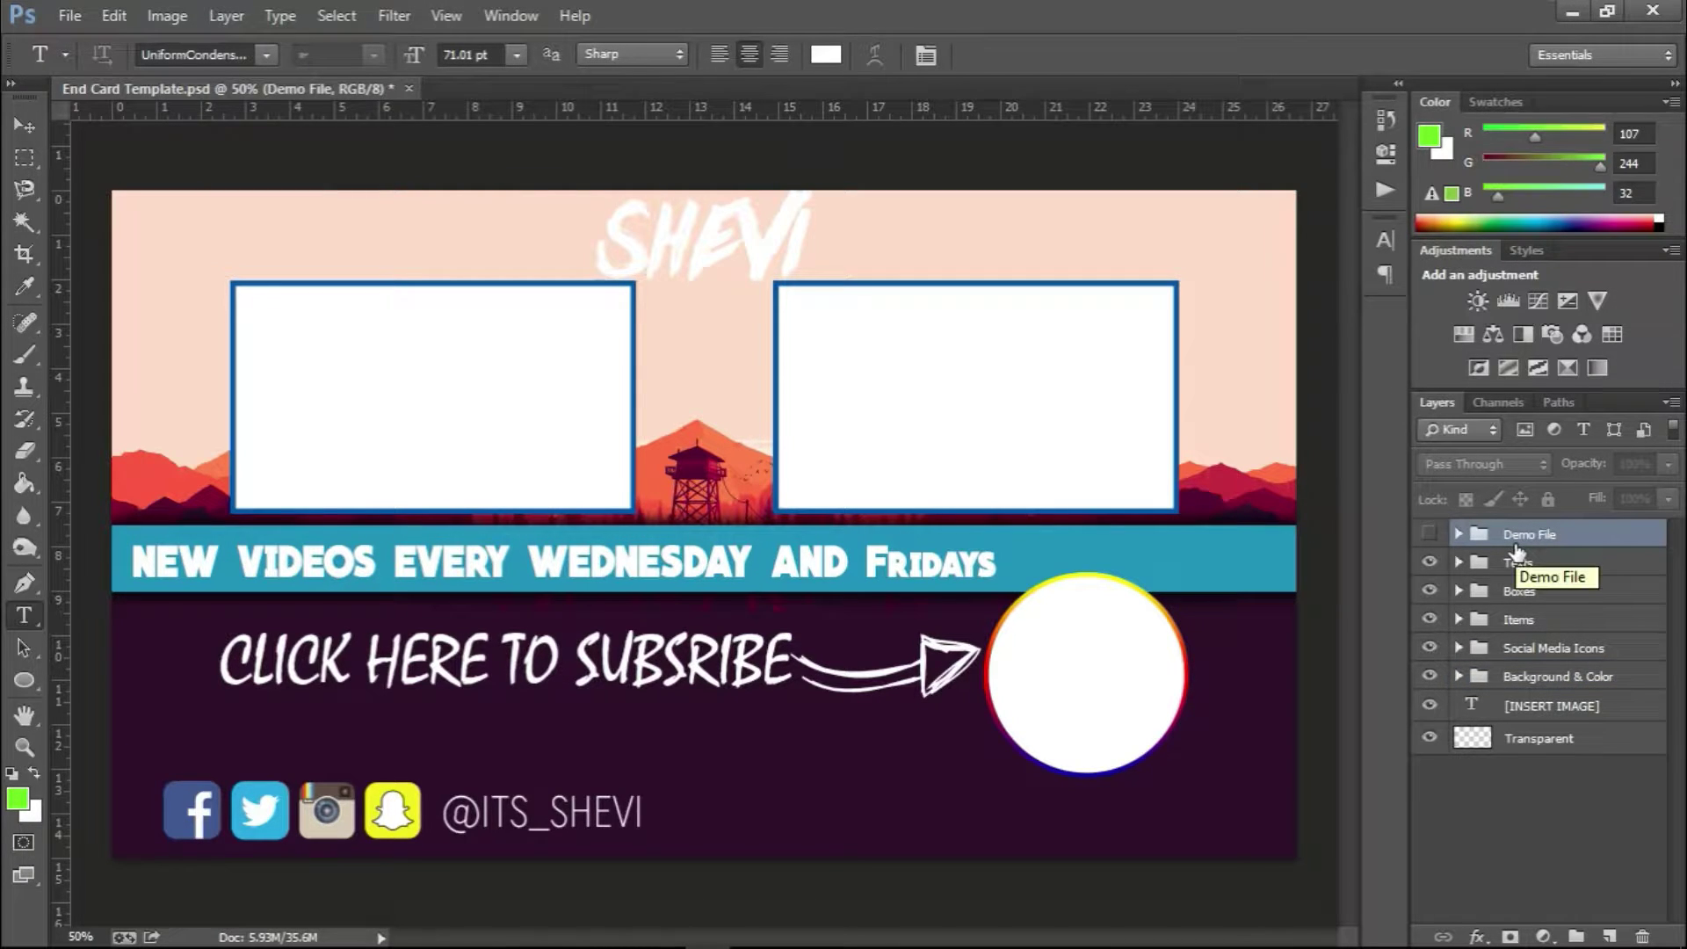
left_click(1429, 534)
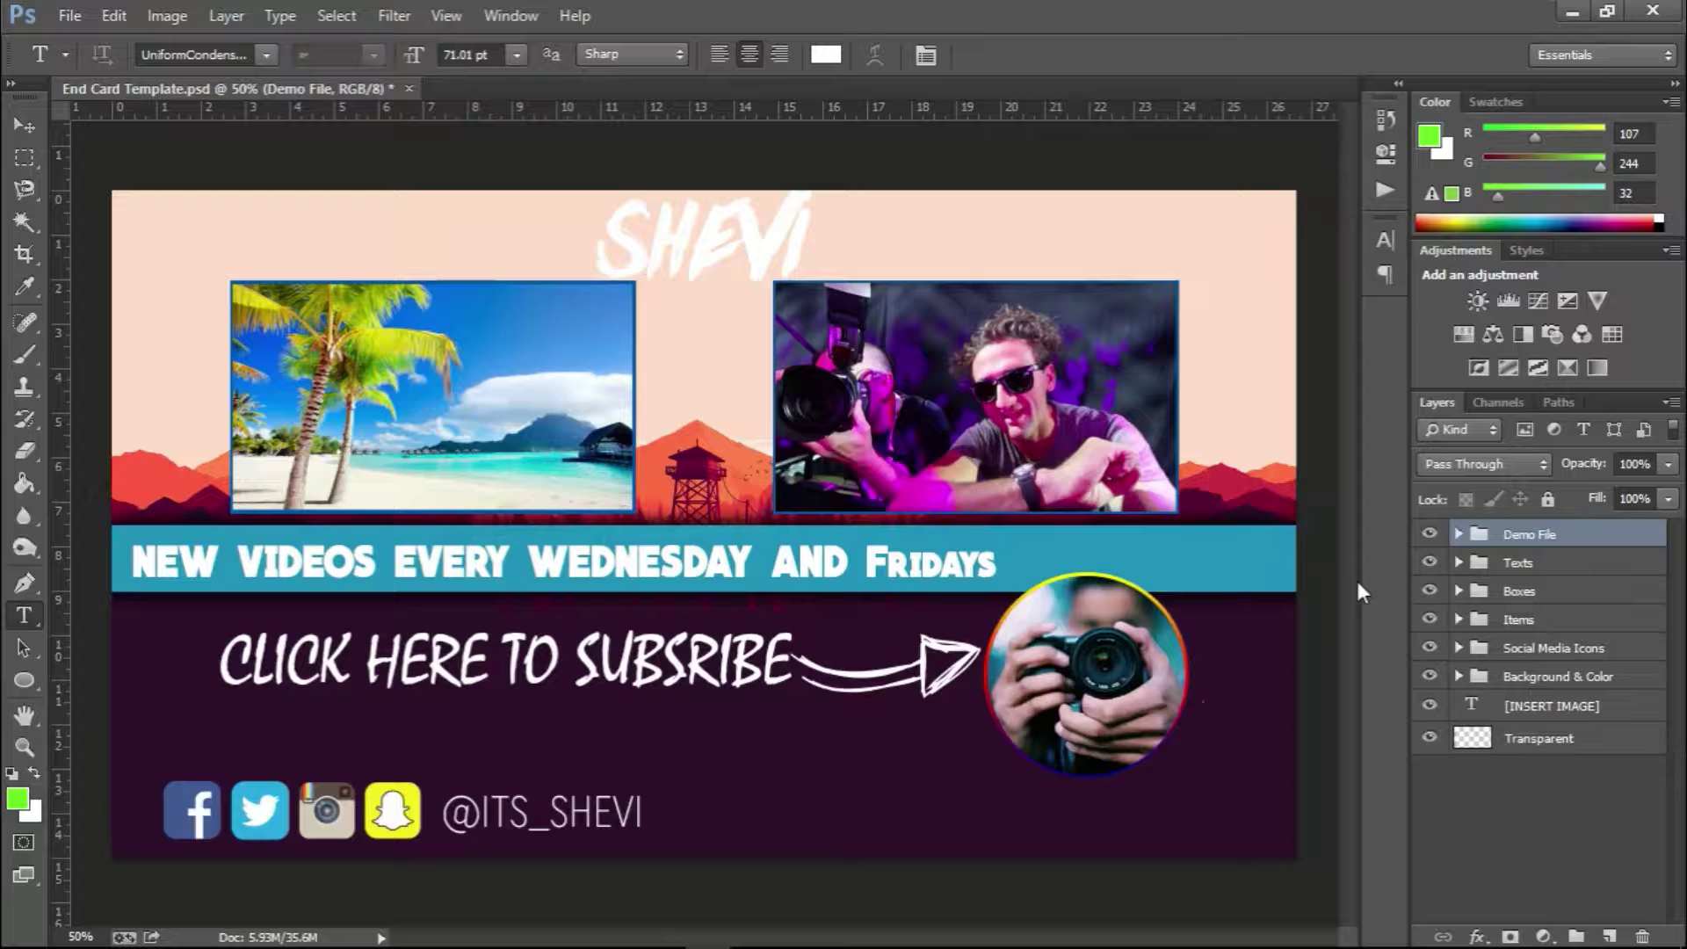
left_click(1429, 534)
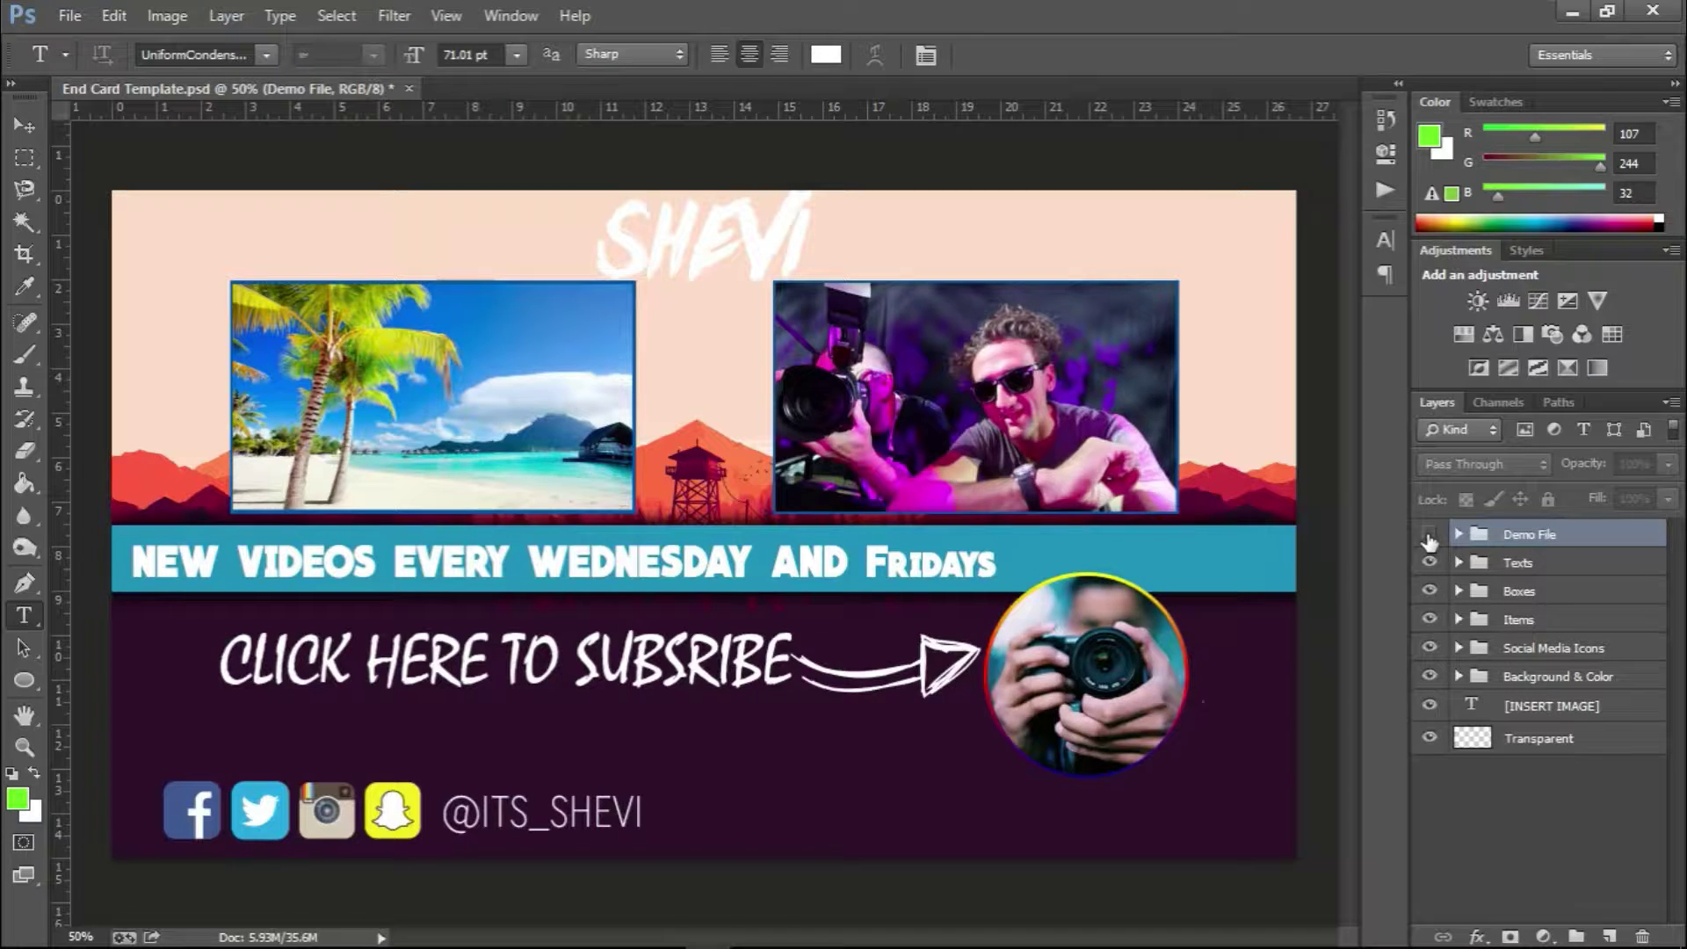
left_click(1461, 569)
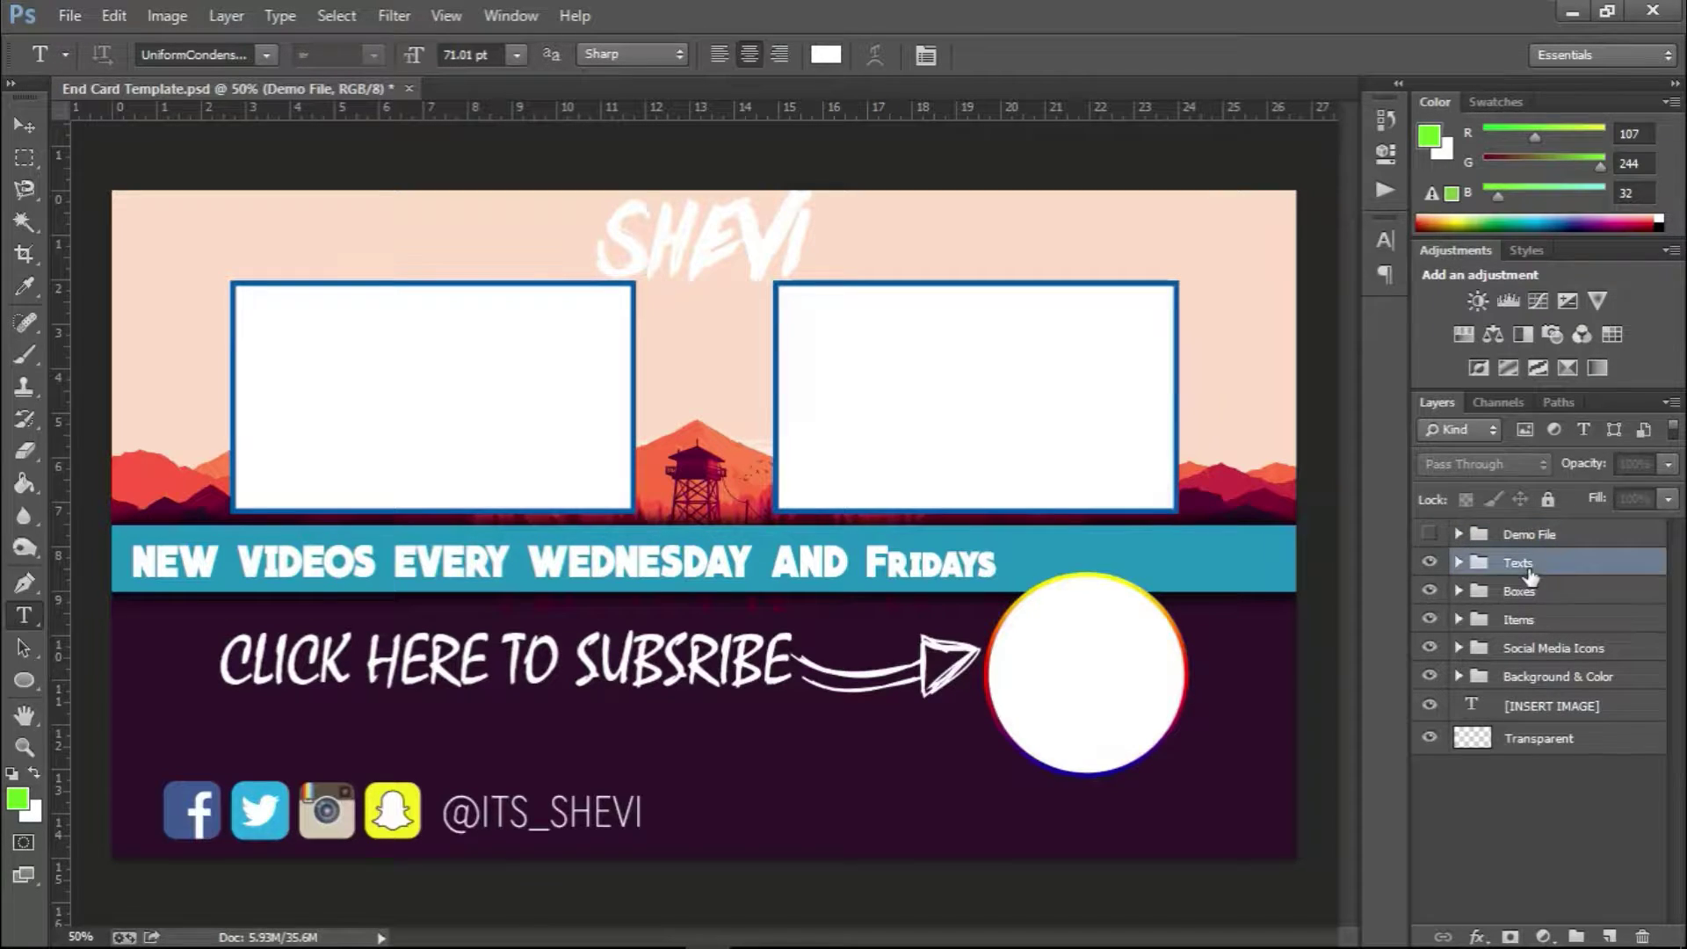
left_click(1458, 563)
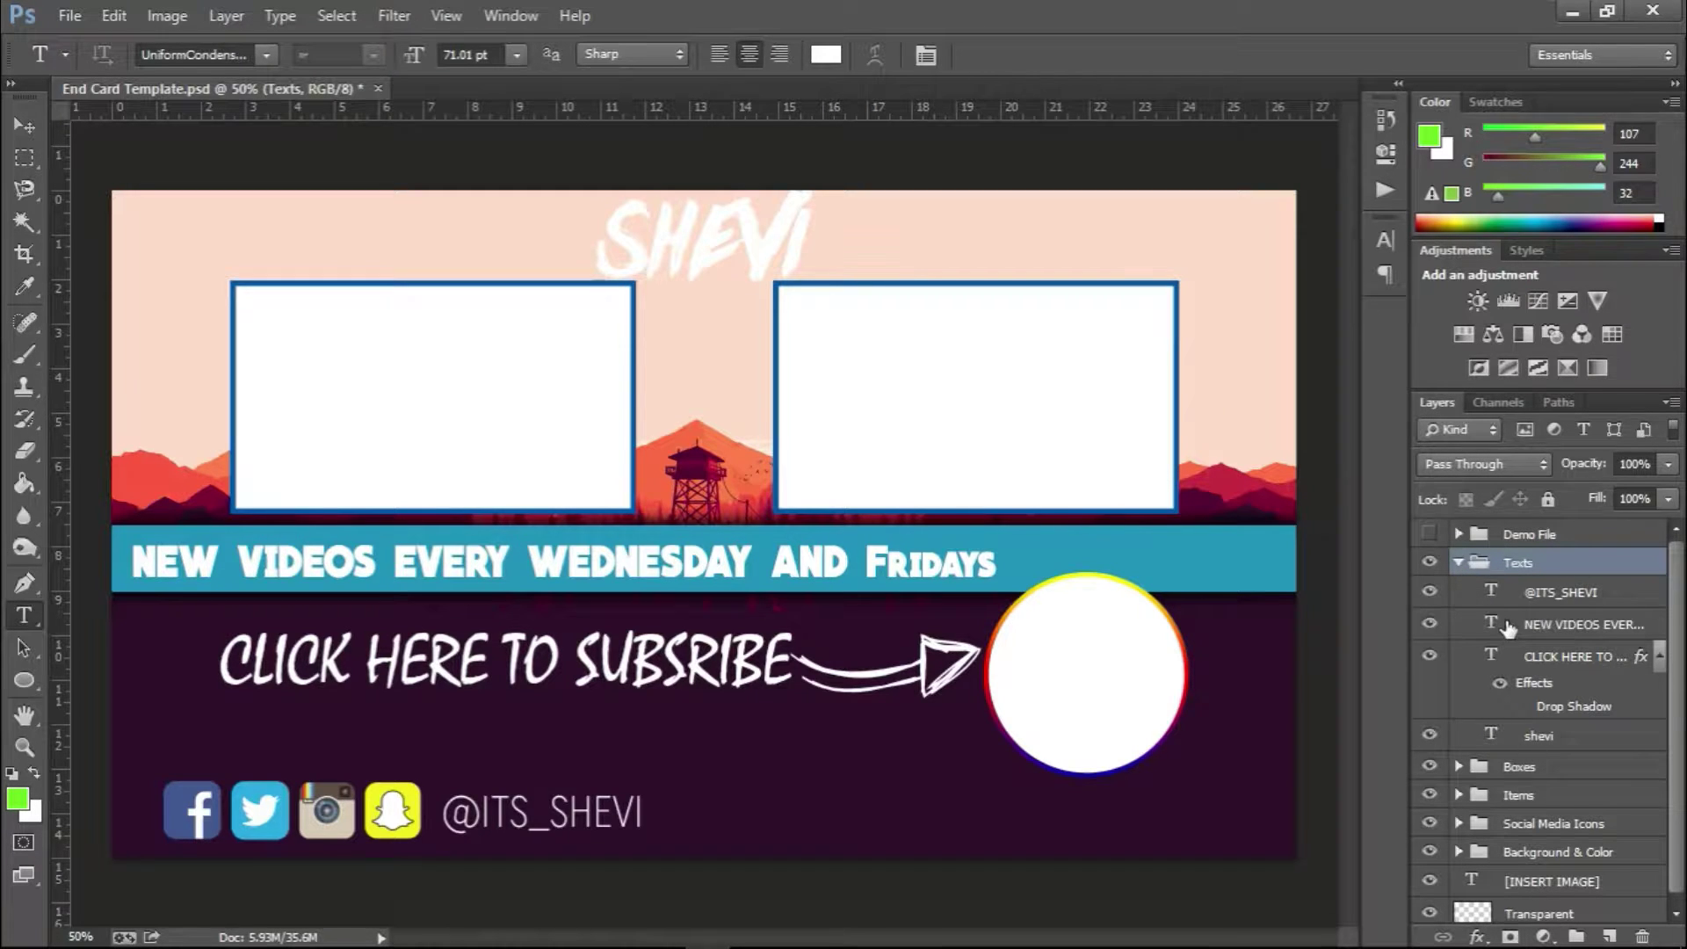
left_click(1554, 598)
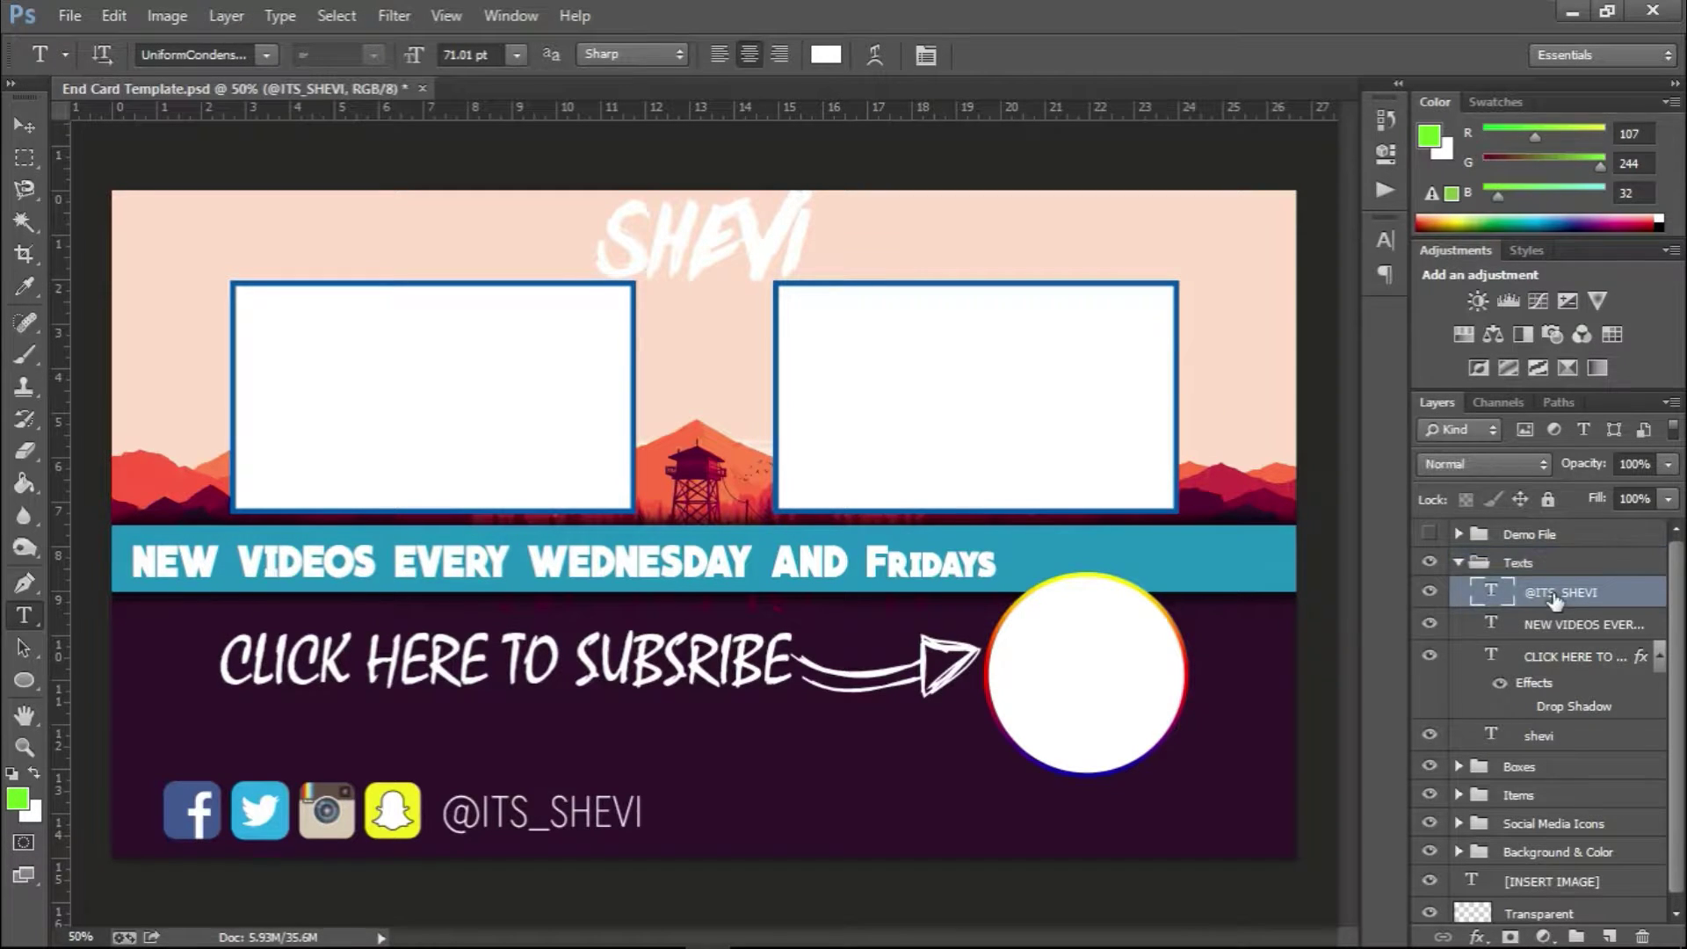
left_click(559, 819)
key("BackSpace")
key("BackSpace")
key("BackSpace")
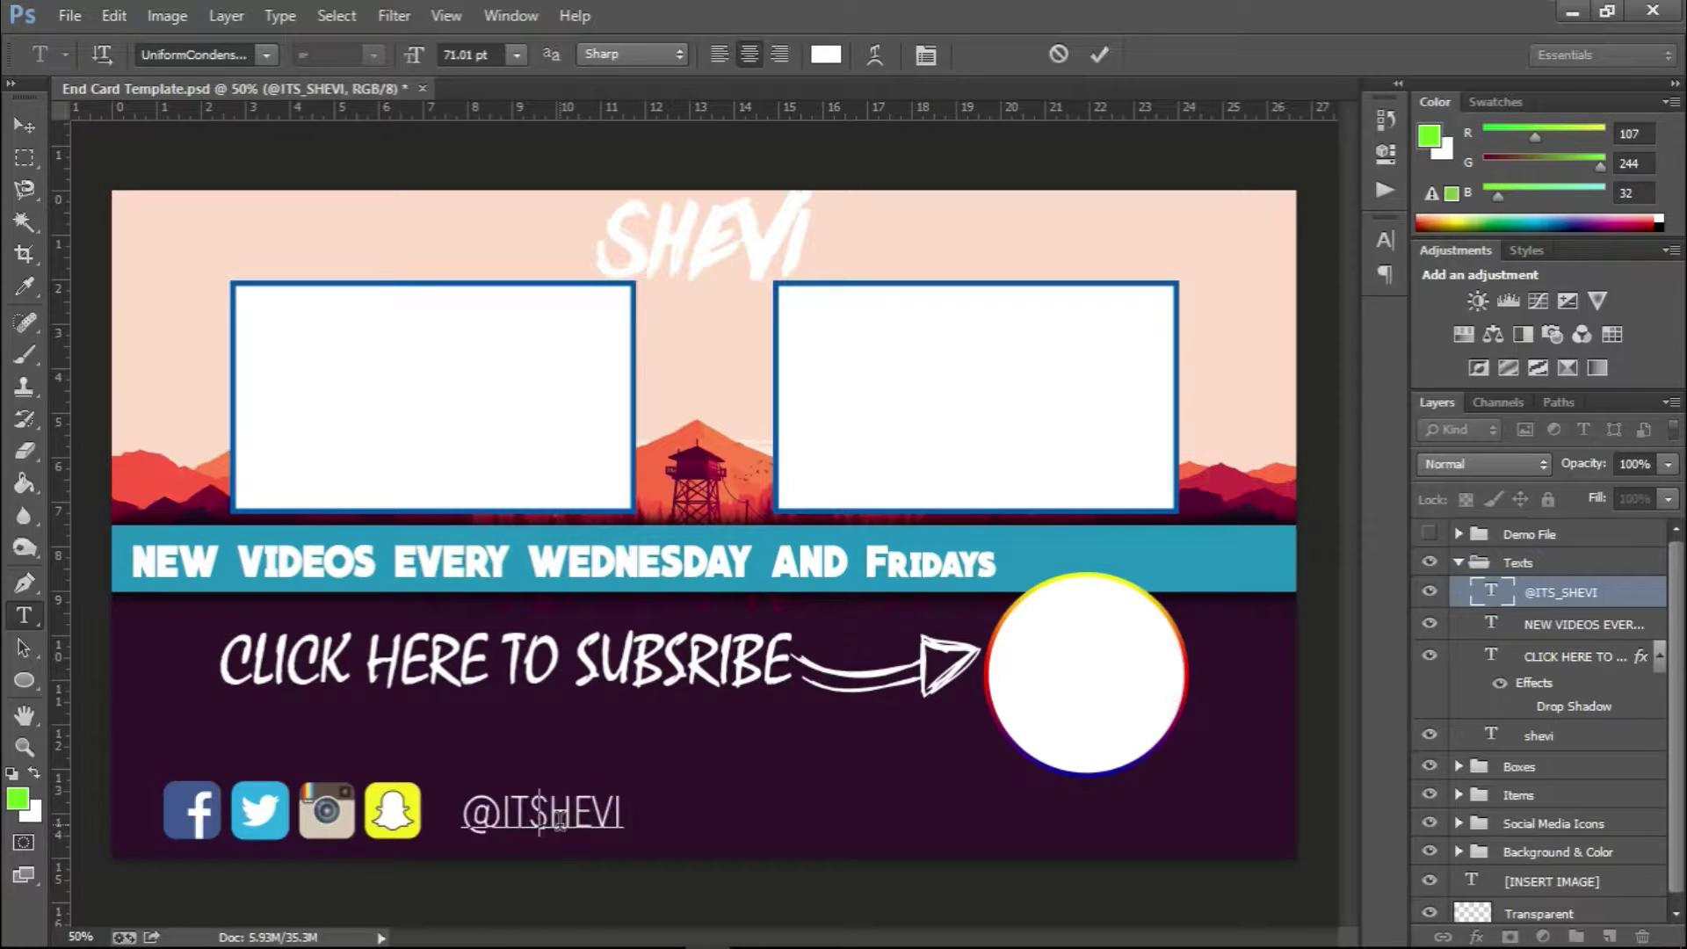
key("BackSpace")
key("BackSpace")
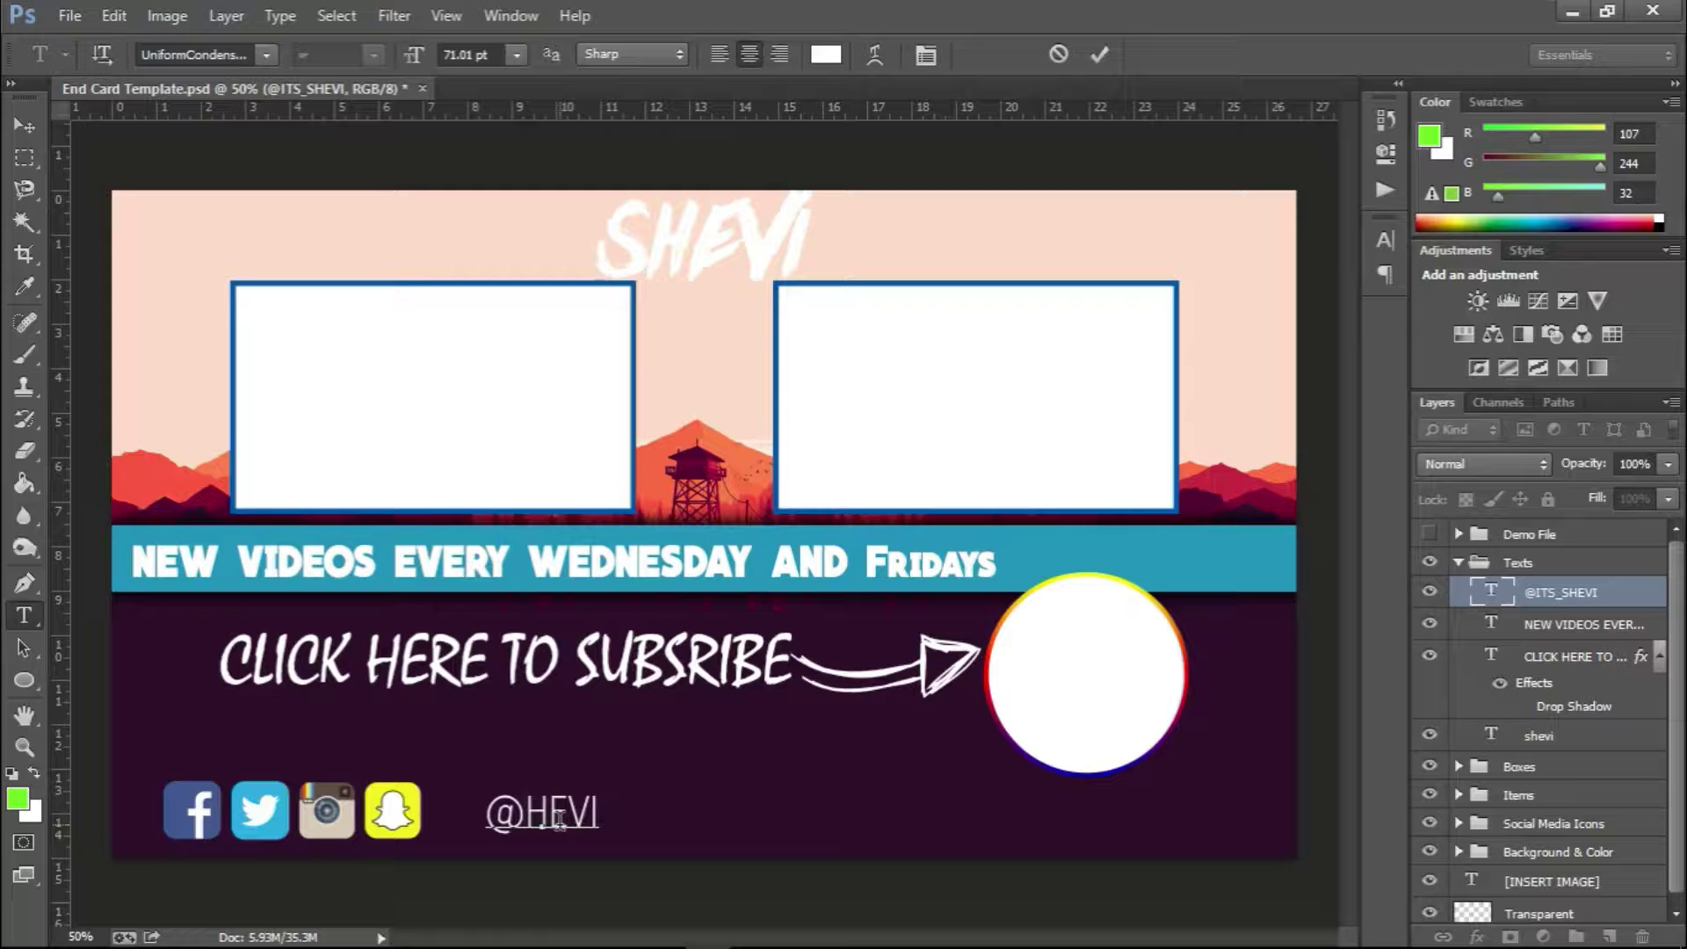
type("yourn")
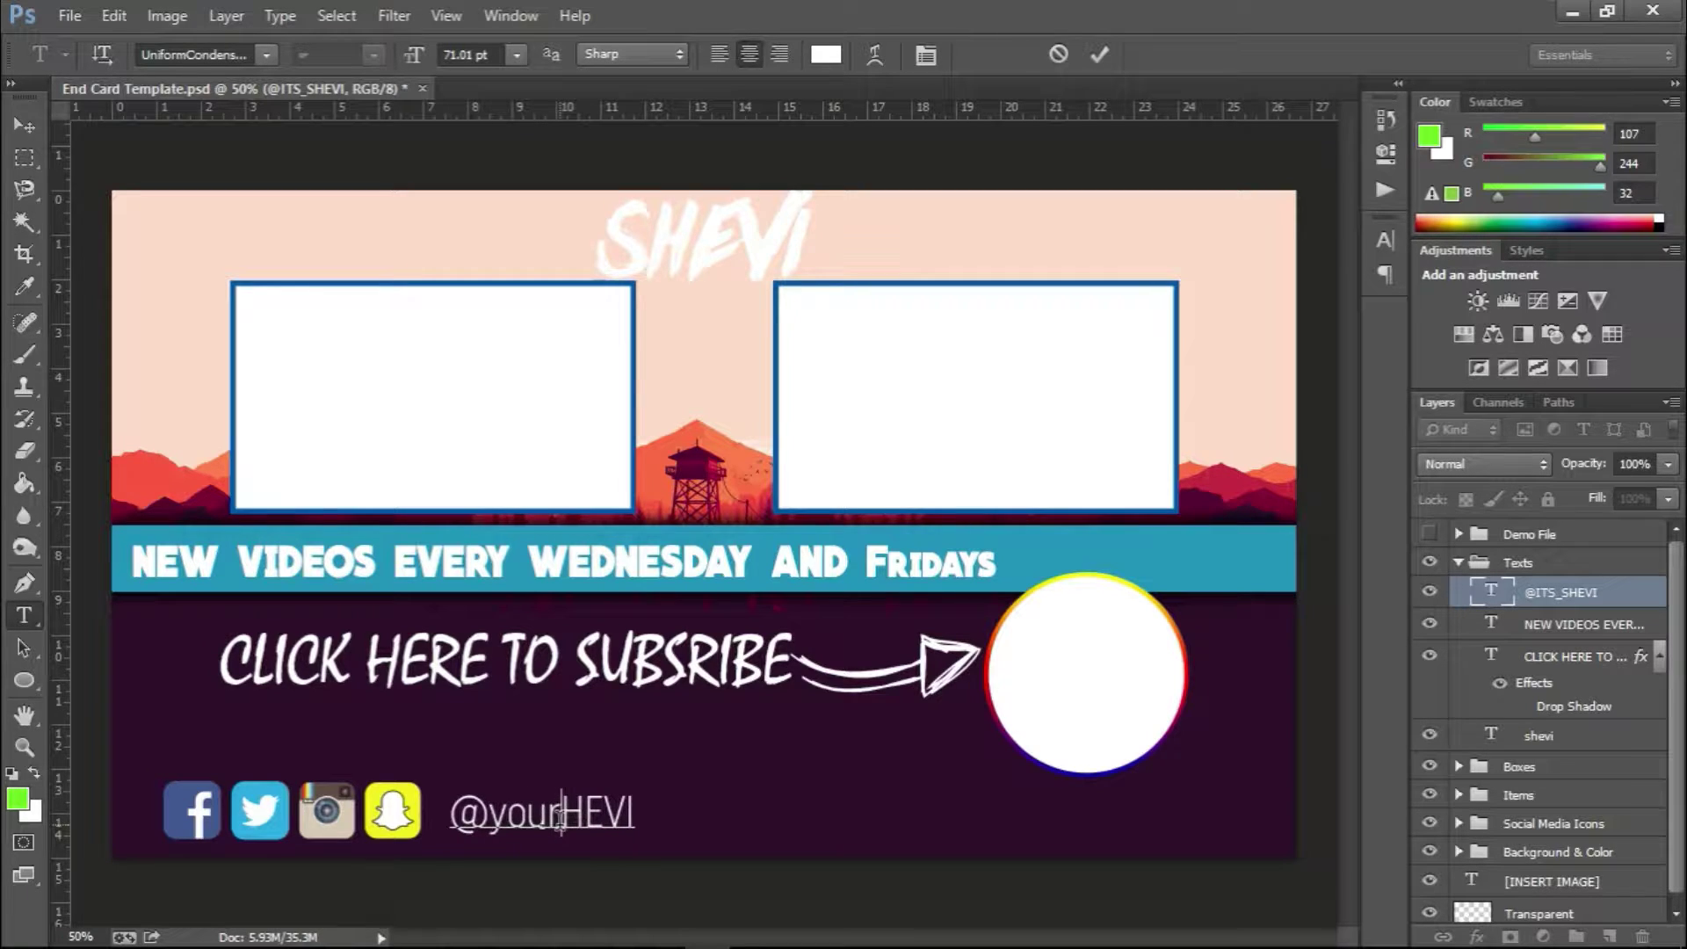
type("ame")
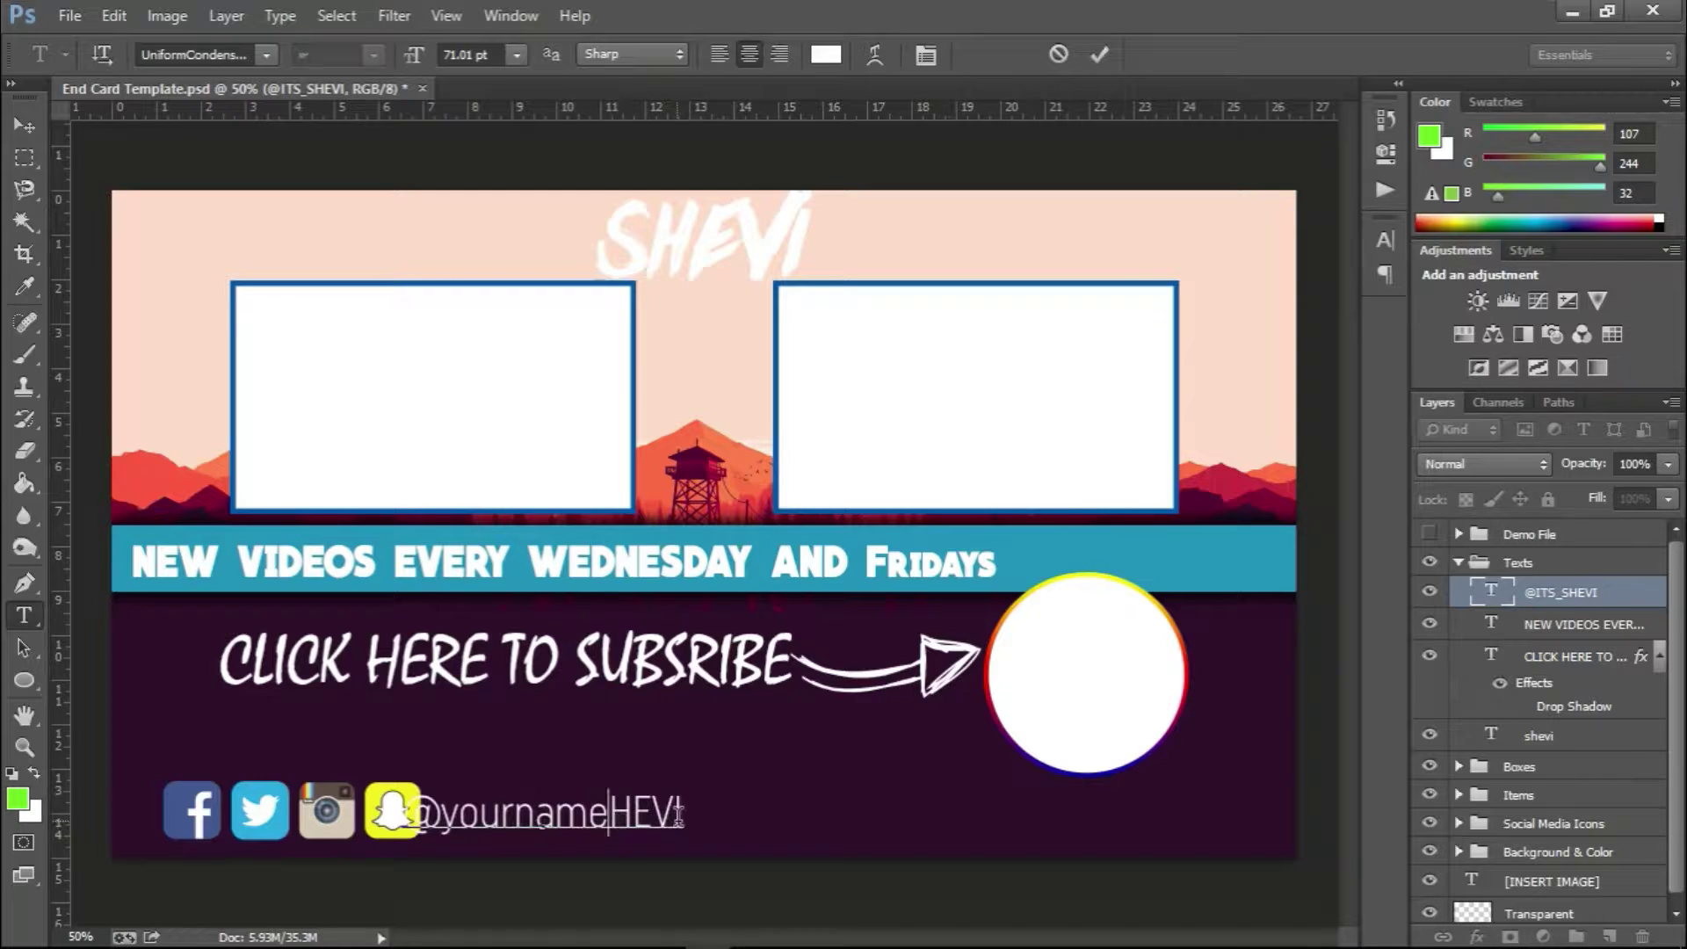
key("BackSpace")
key("BackSpace")
key("BackSpace")
key("BackSpace")
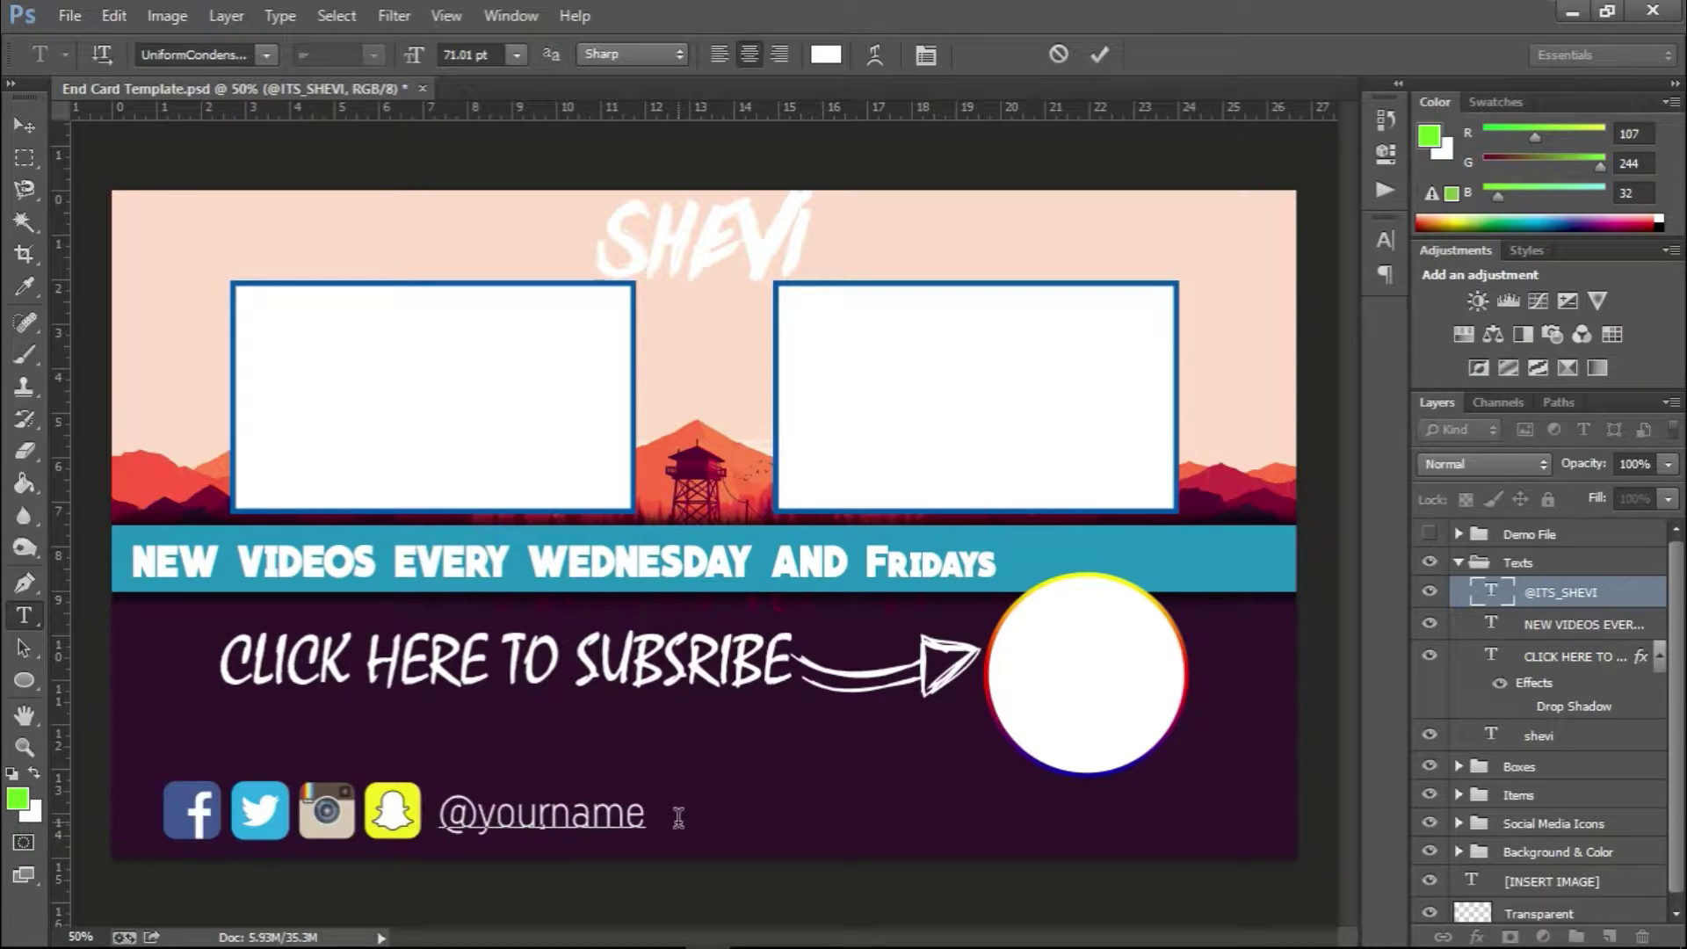
left_click(1106, 51)
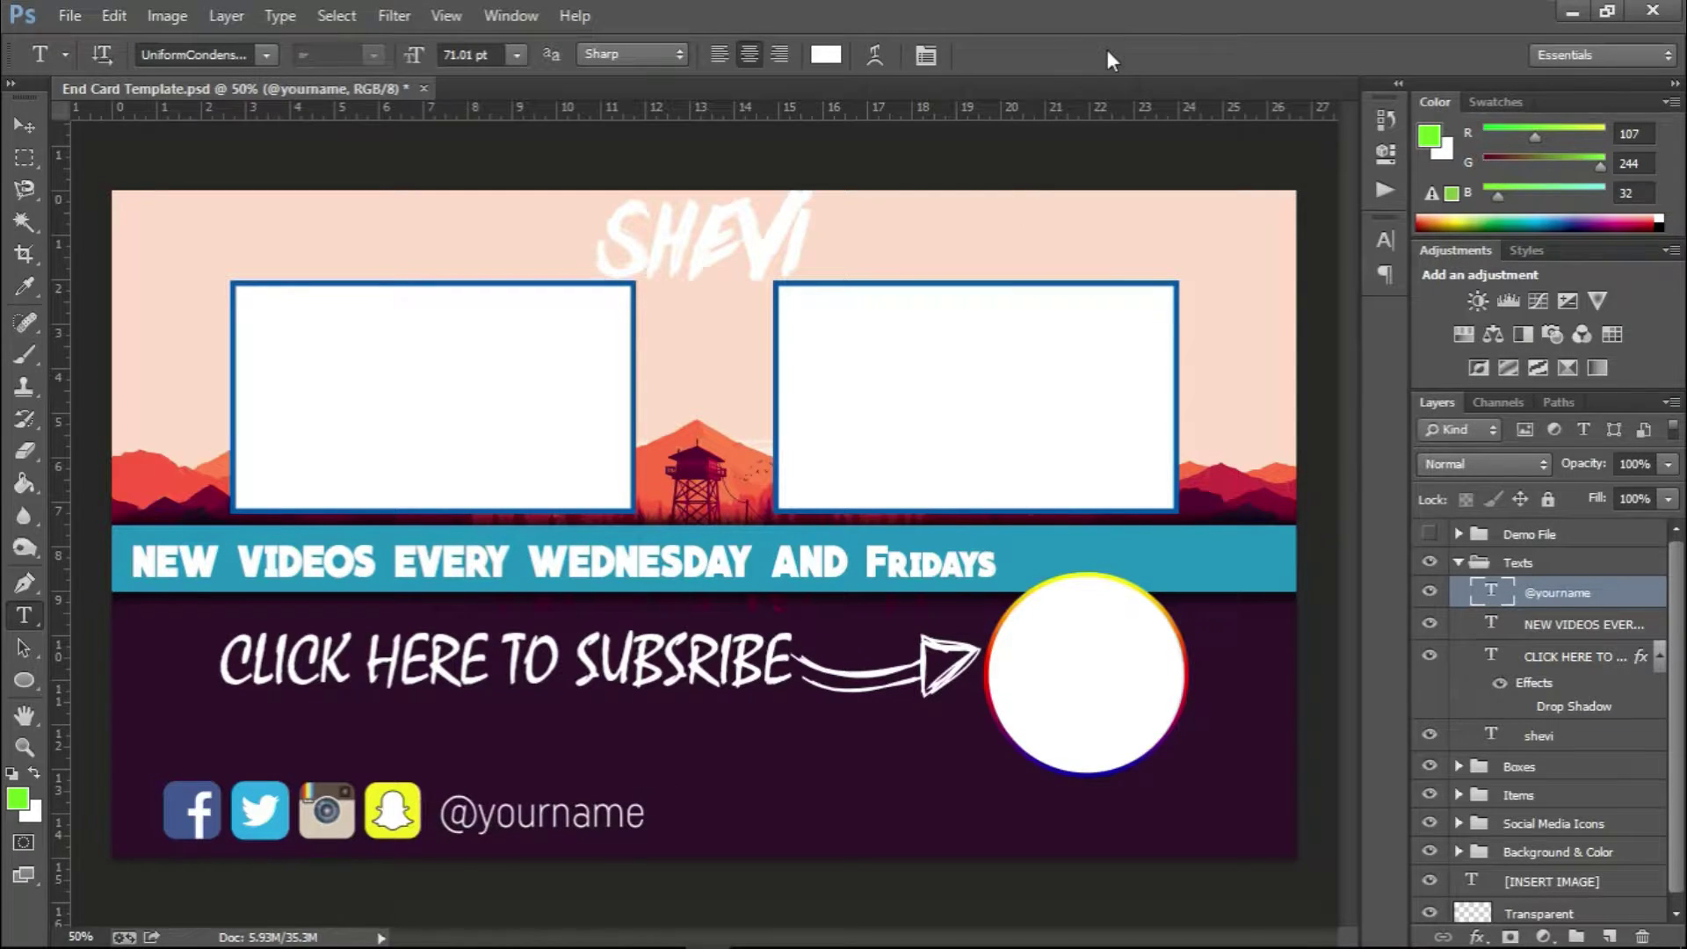
Step: Replace WEDNESDAY with monday in the NEW VIDEOS banner text, keeping AND Fridays on the line
left_click(1554, 624)
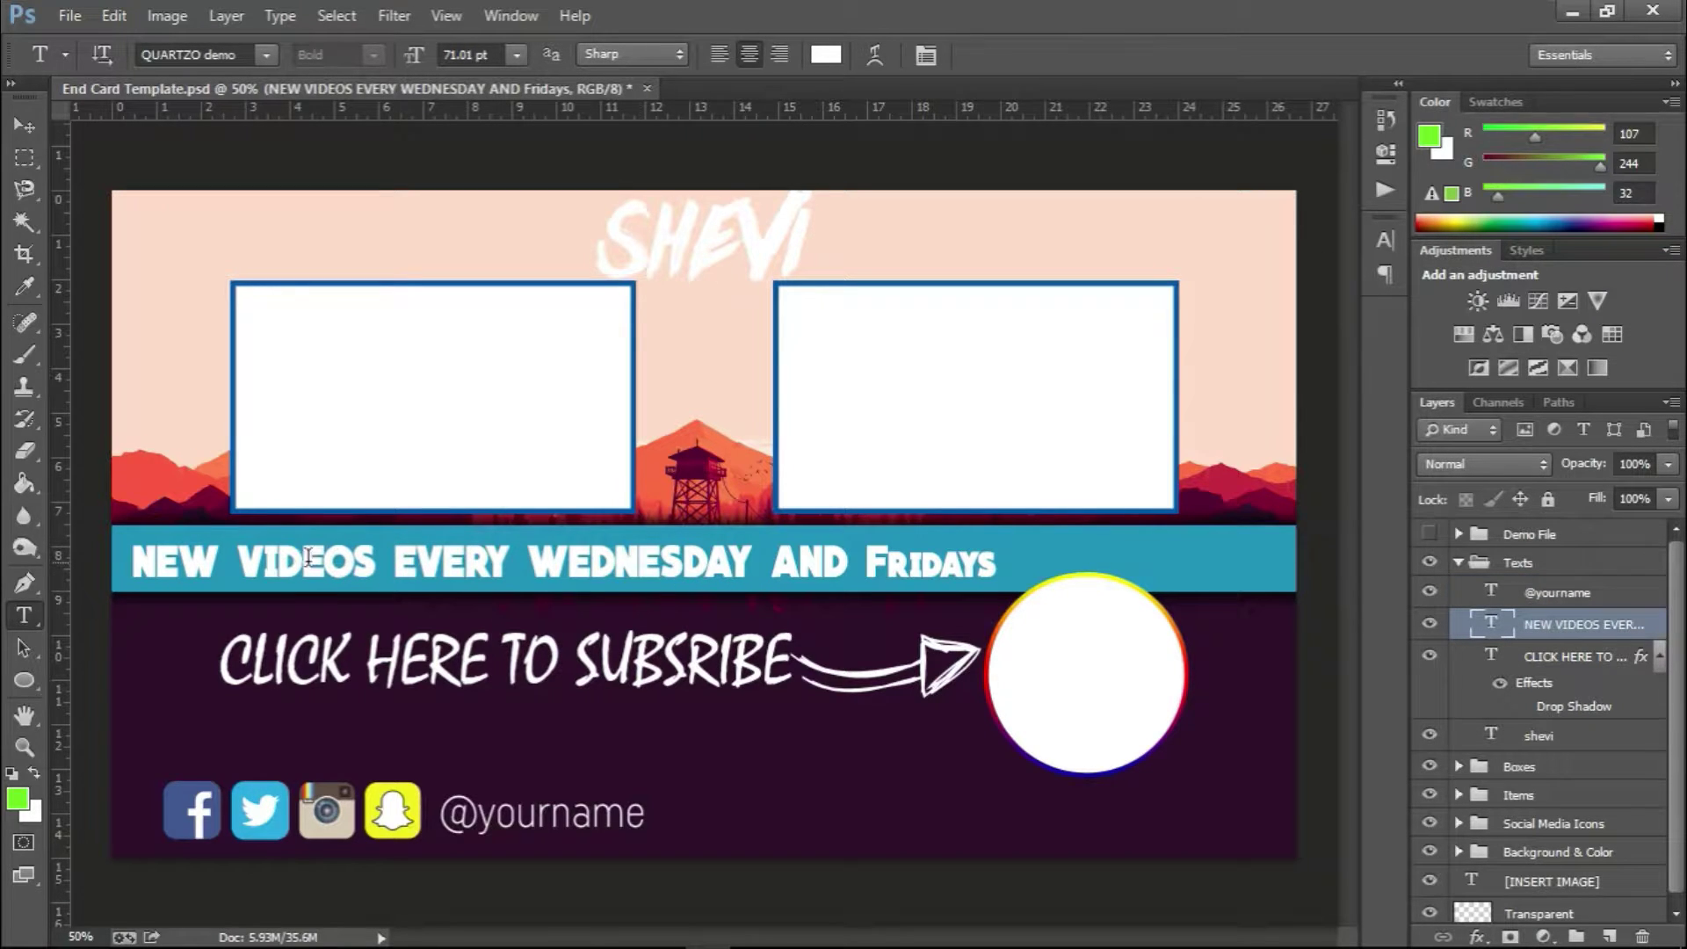
left_click(592, 554)
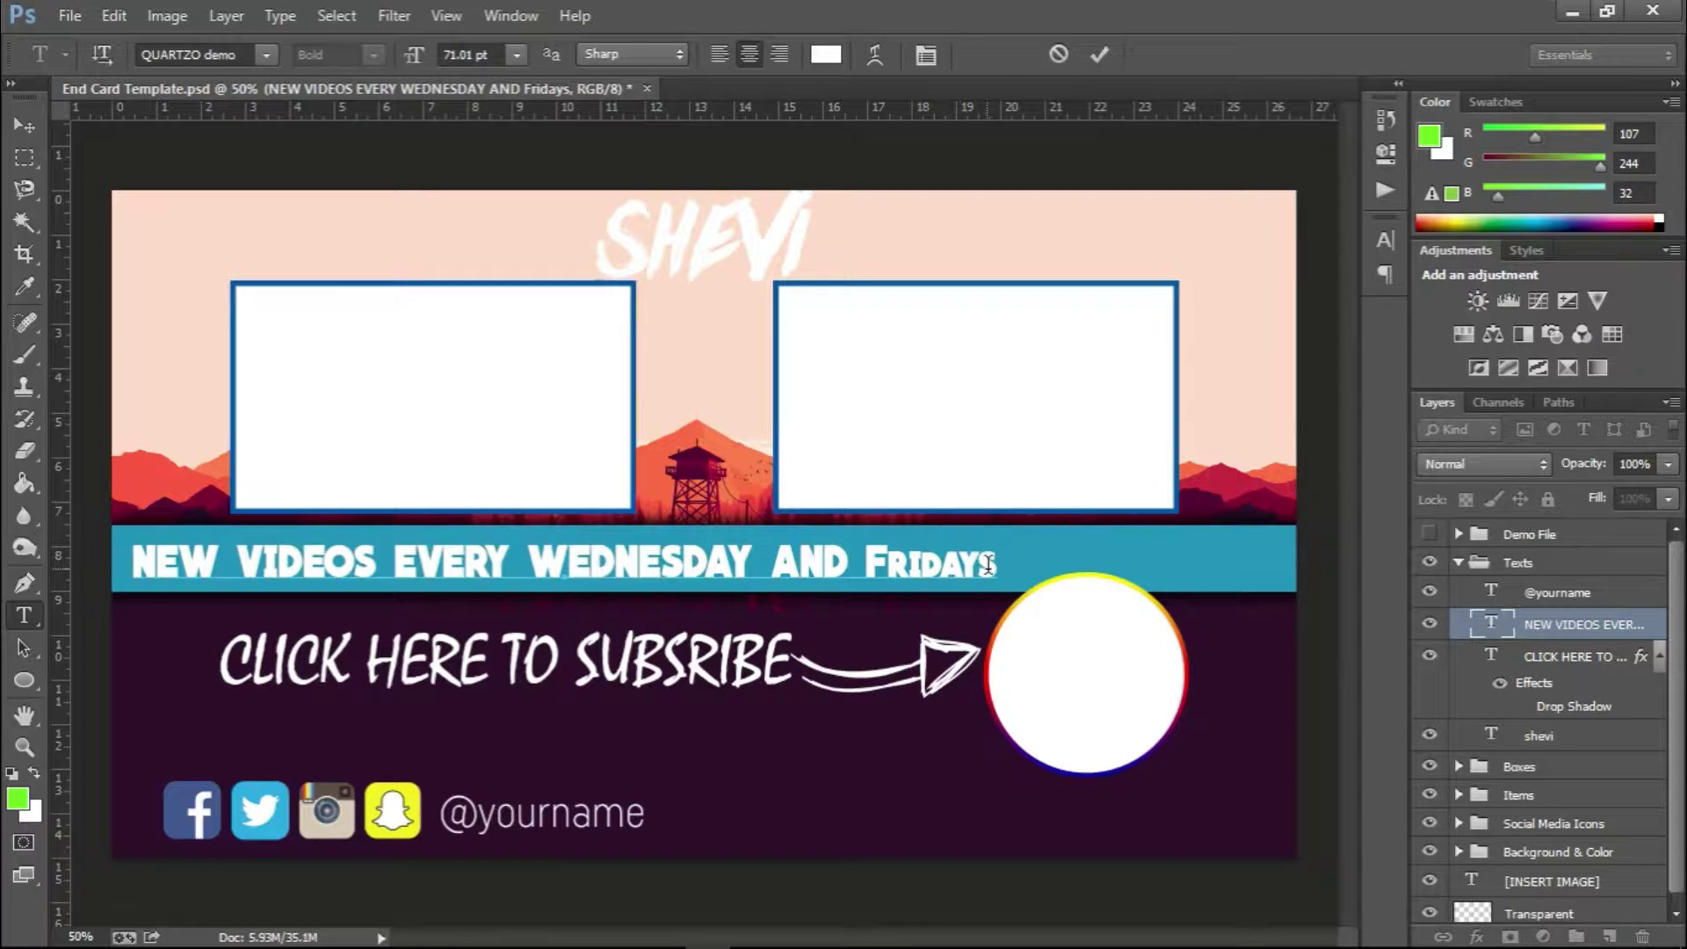
left_click_drag(993, 565, 415, 554)
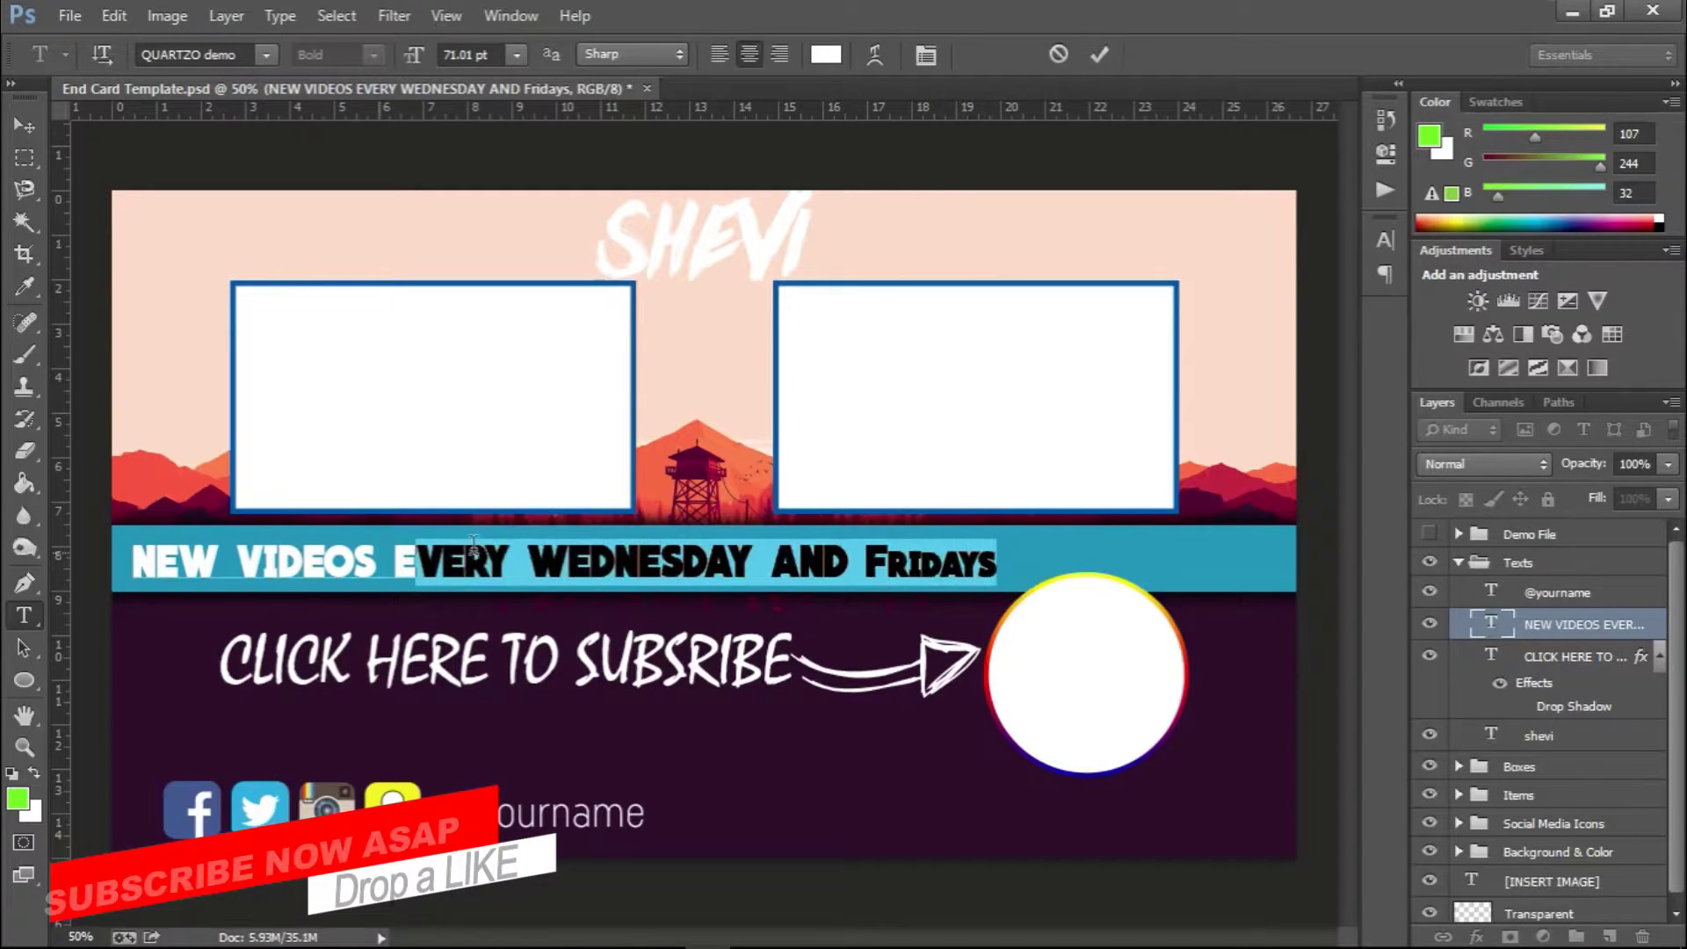
left_click(781, 601)
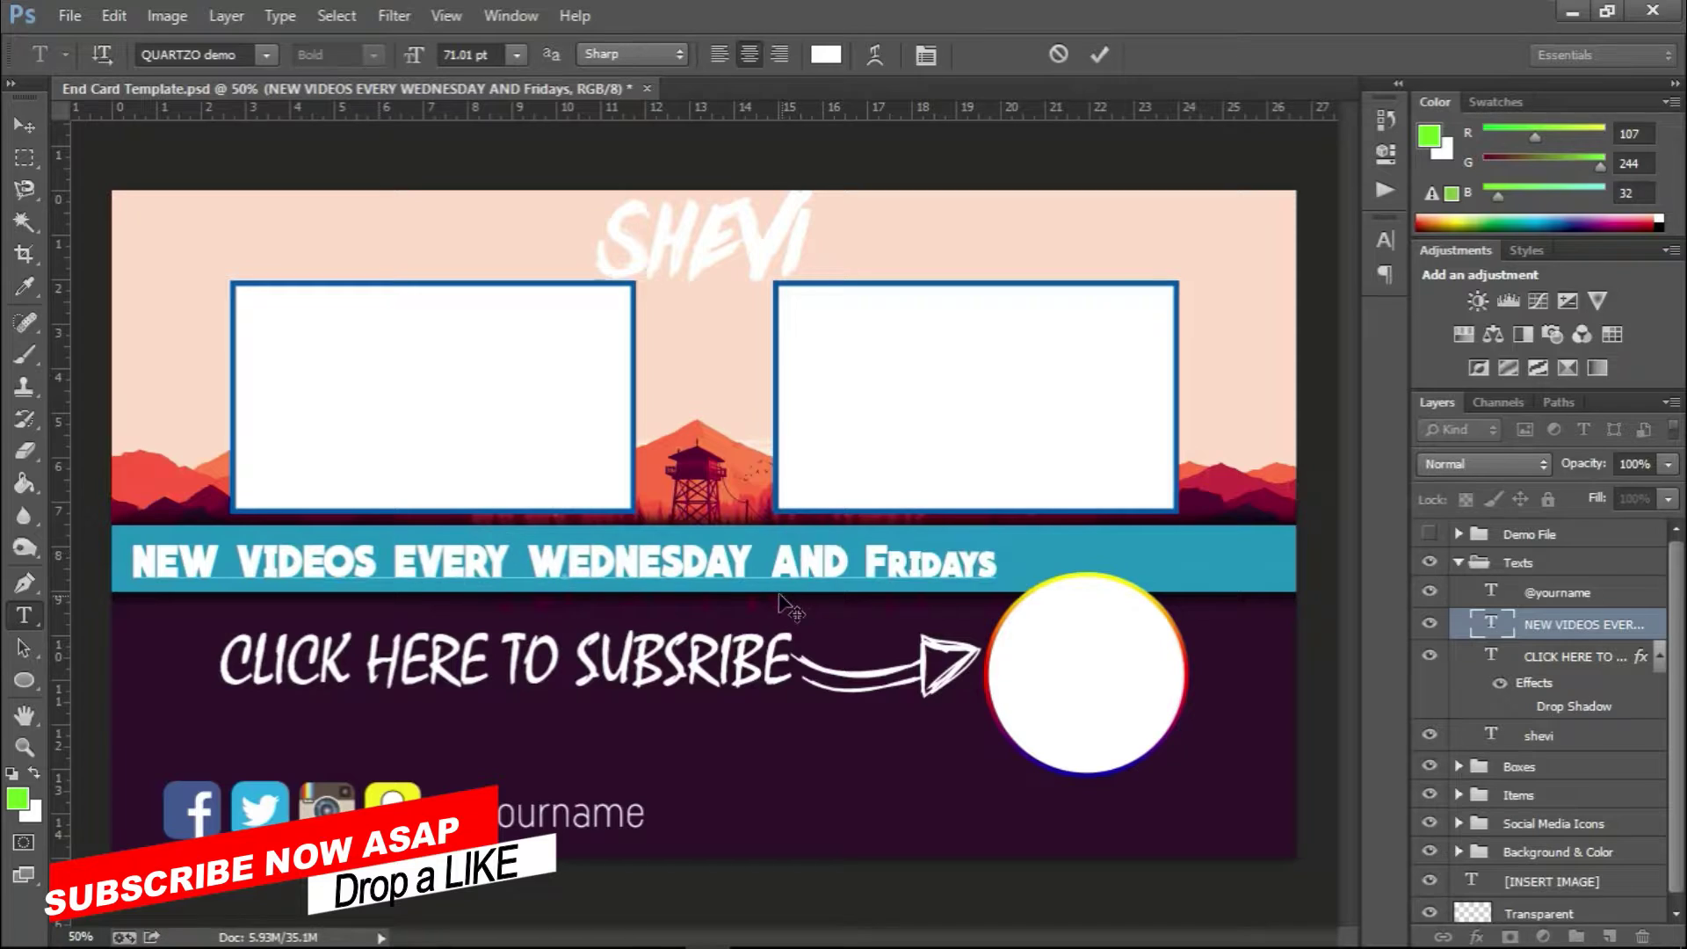
key("BackSpace")
key("BackSpace")
key("BackSpace")
key("BackSpace")
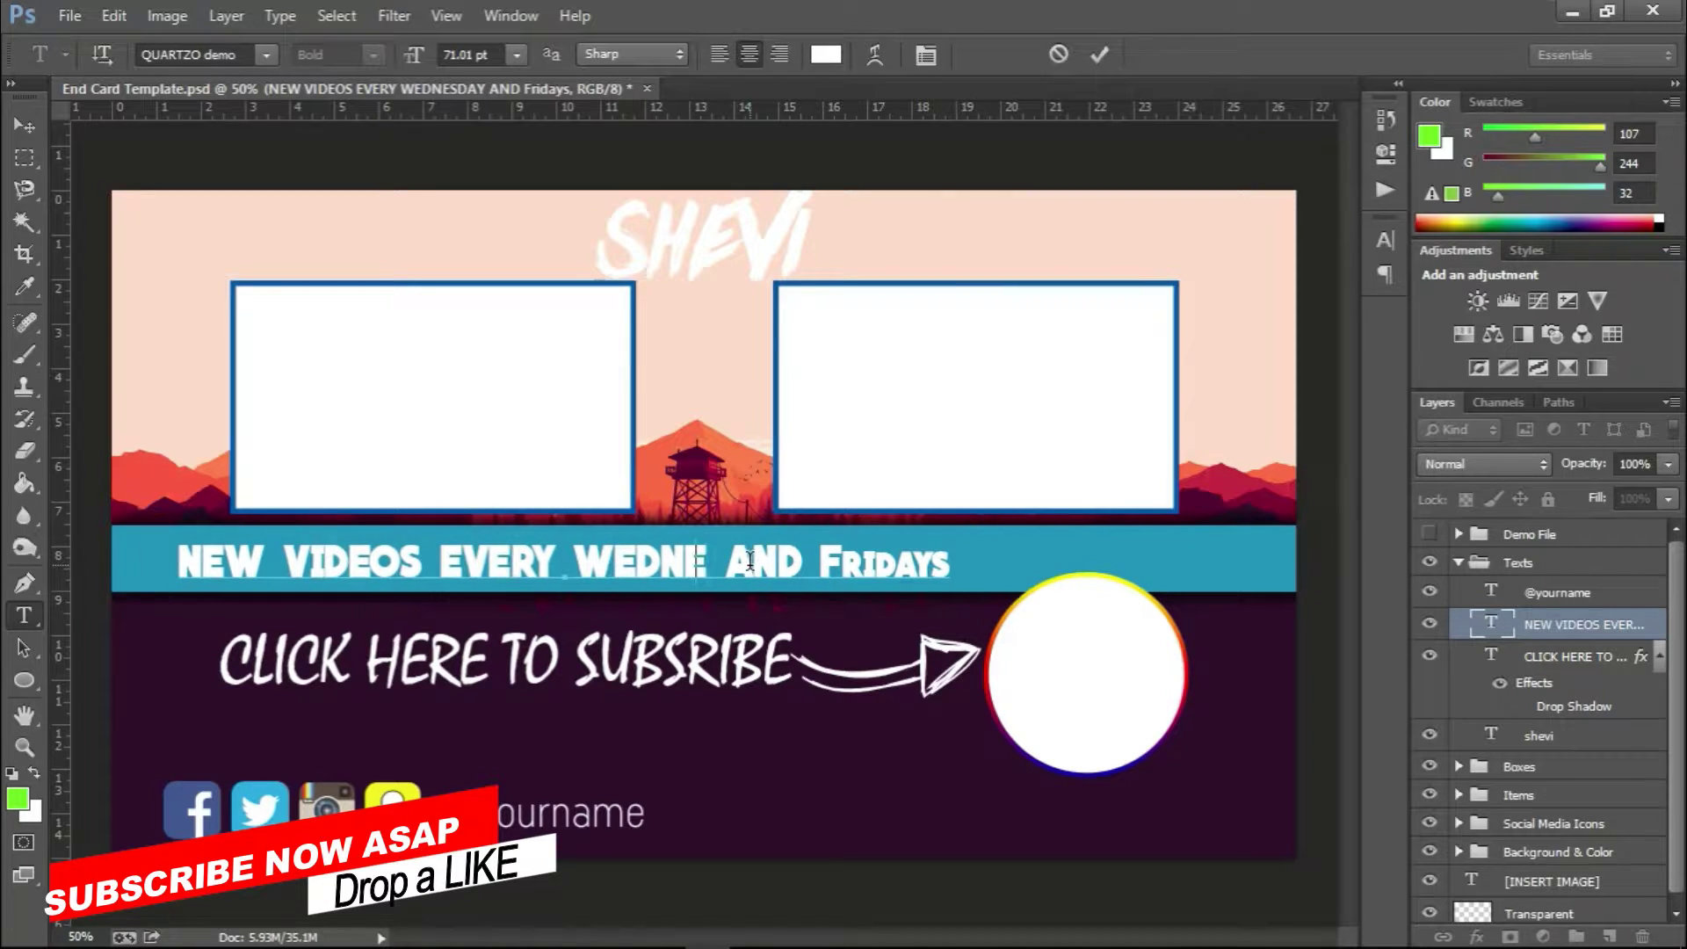
key("BackSpace")
key("BackSpace")
key("BackSpace")
key("BackSpace")
key("BackSpace")
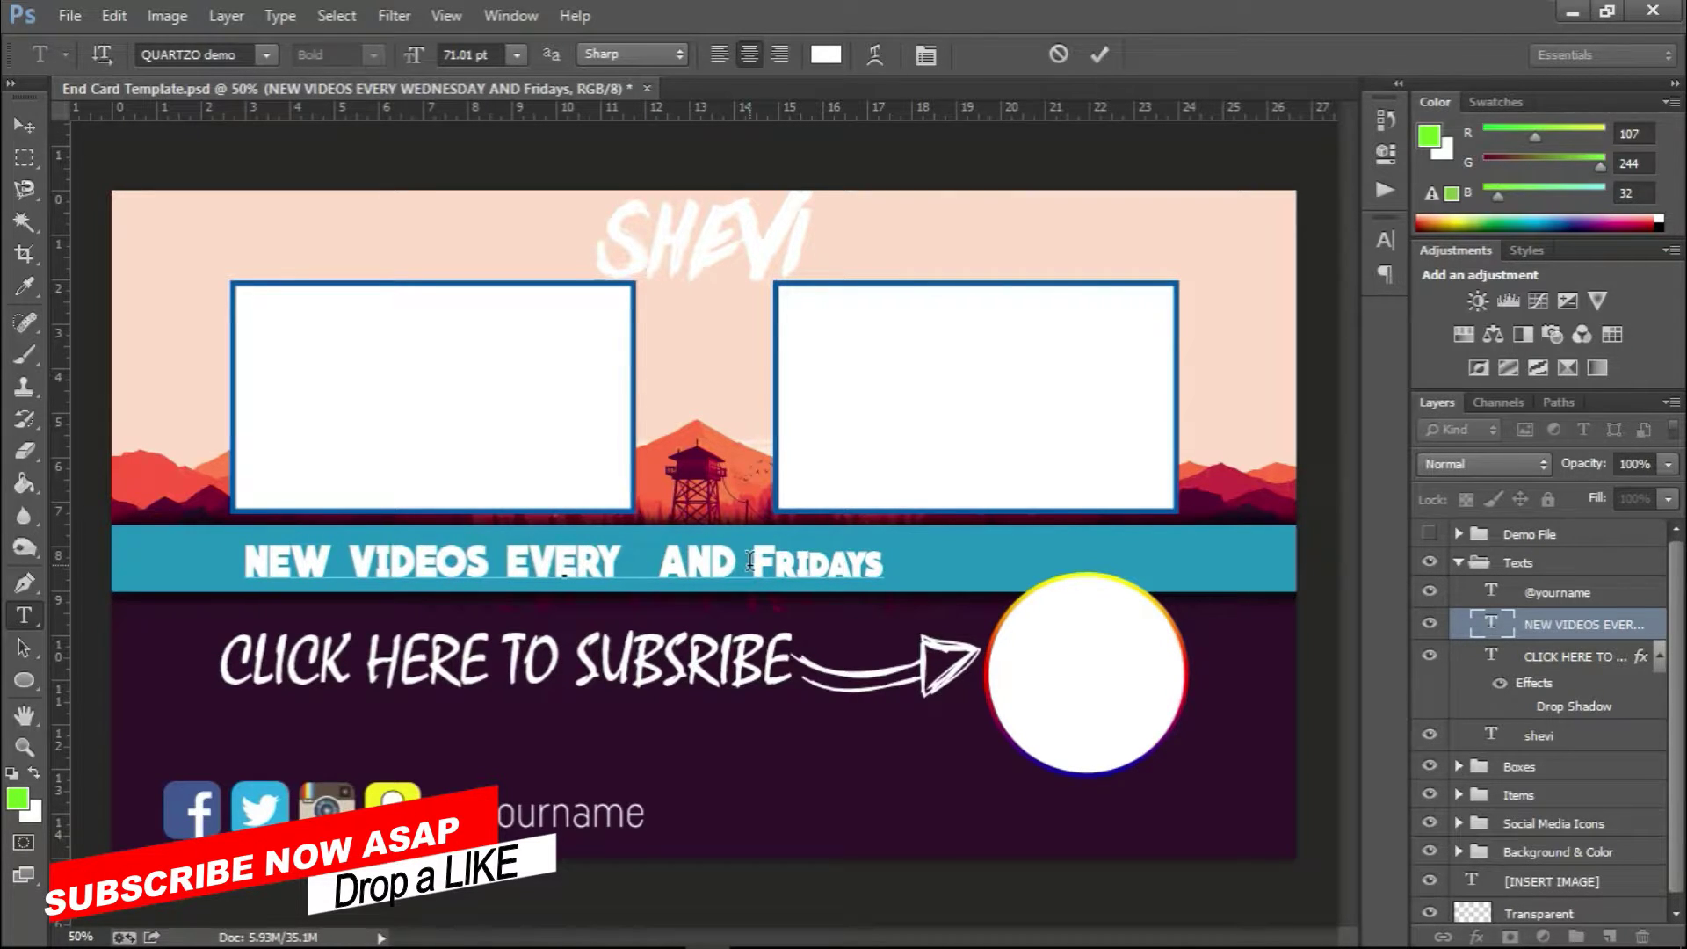
type("mon")
type("day")
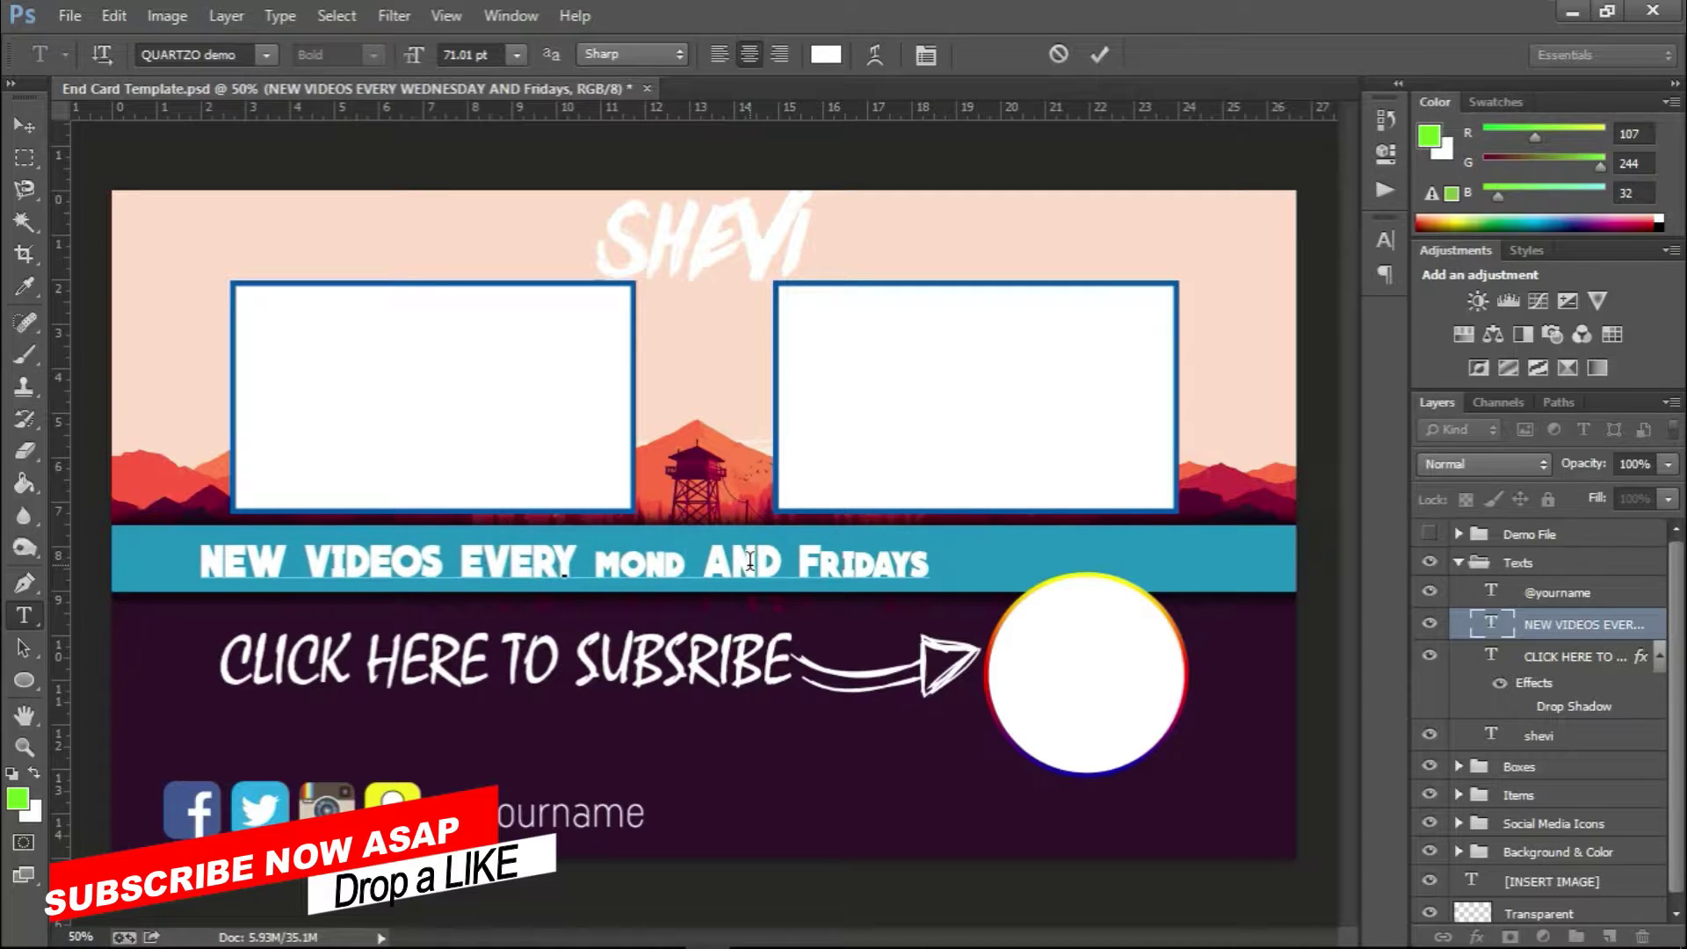
key("Return")
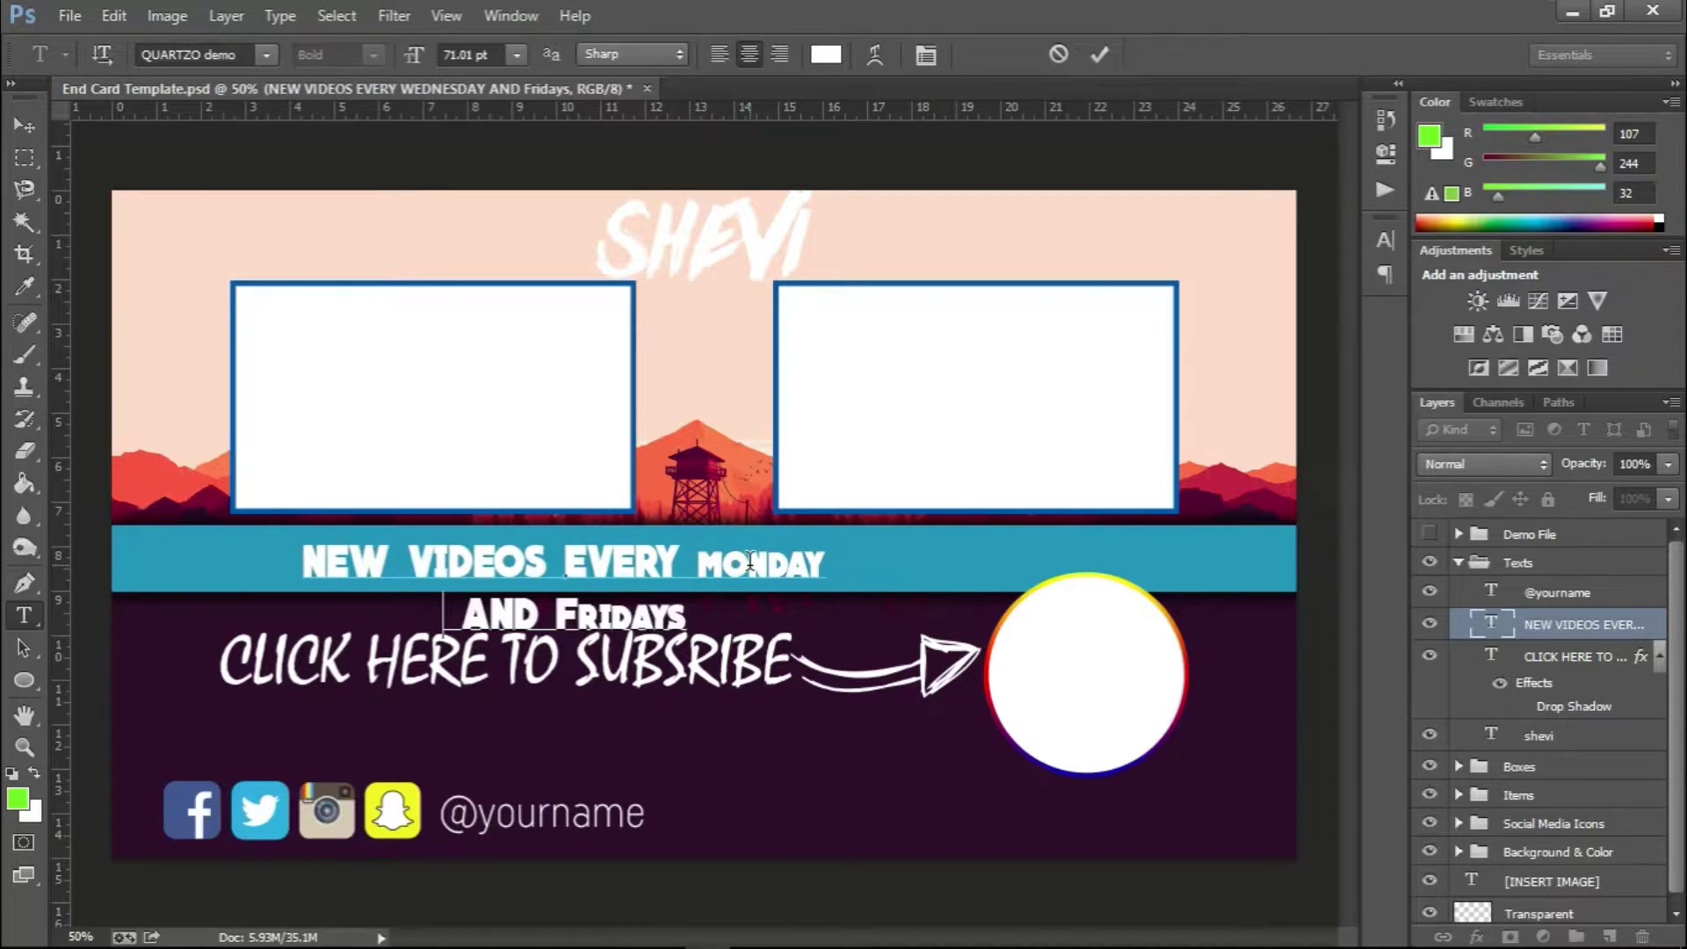
key("BackSpace")
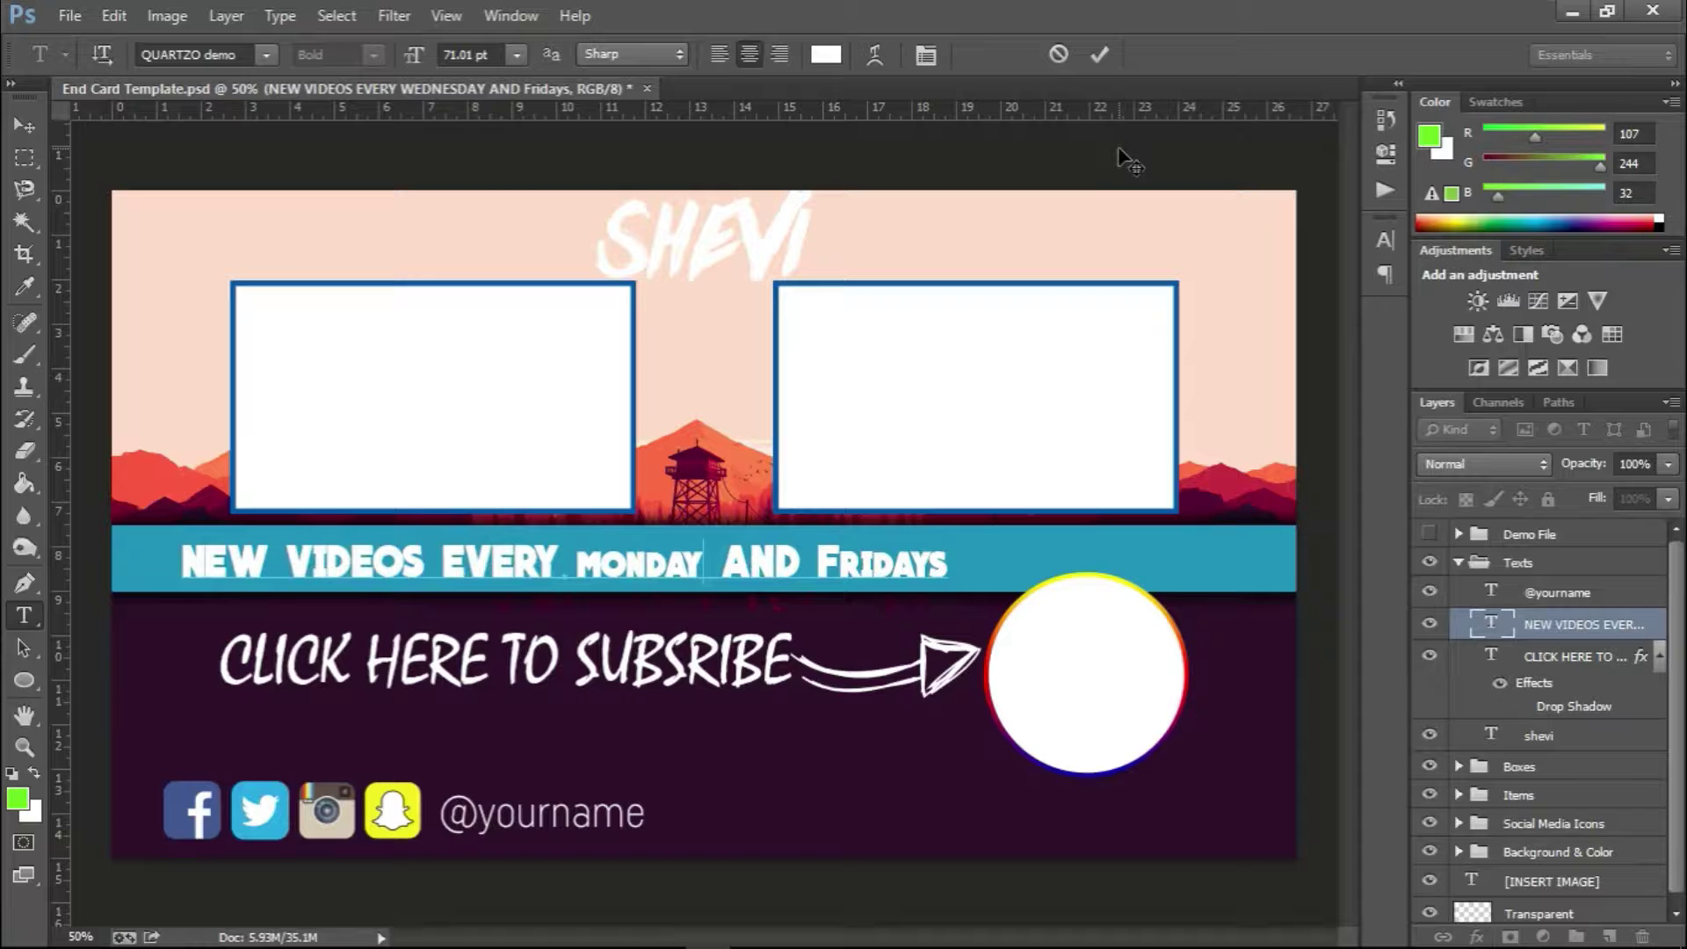
Step: Commit the banner edit, check the CLICK HERE TO SUBSRIBE layer's visibility, and collapse Texts
left_click(1099, 56)
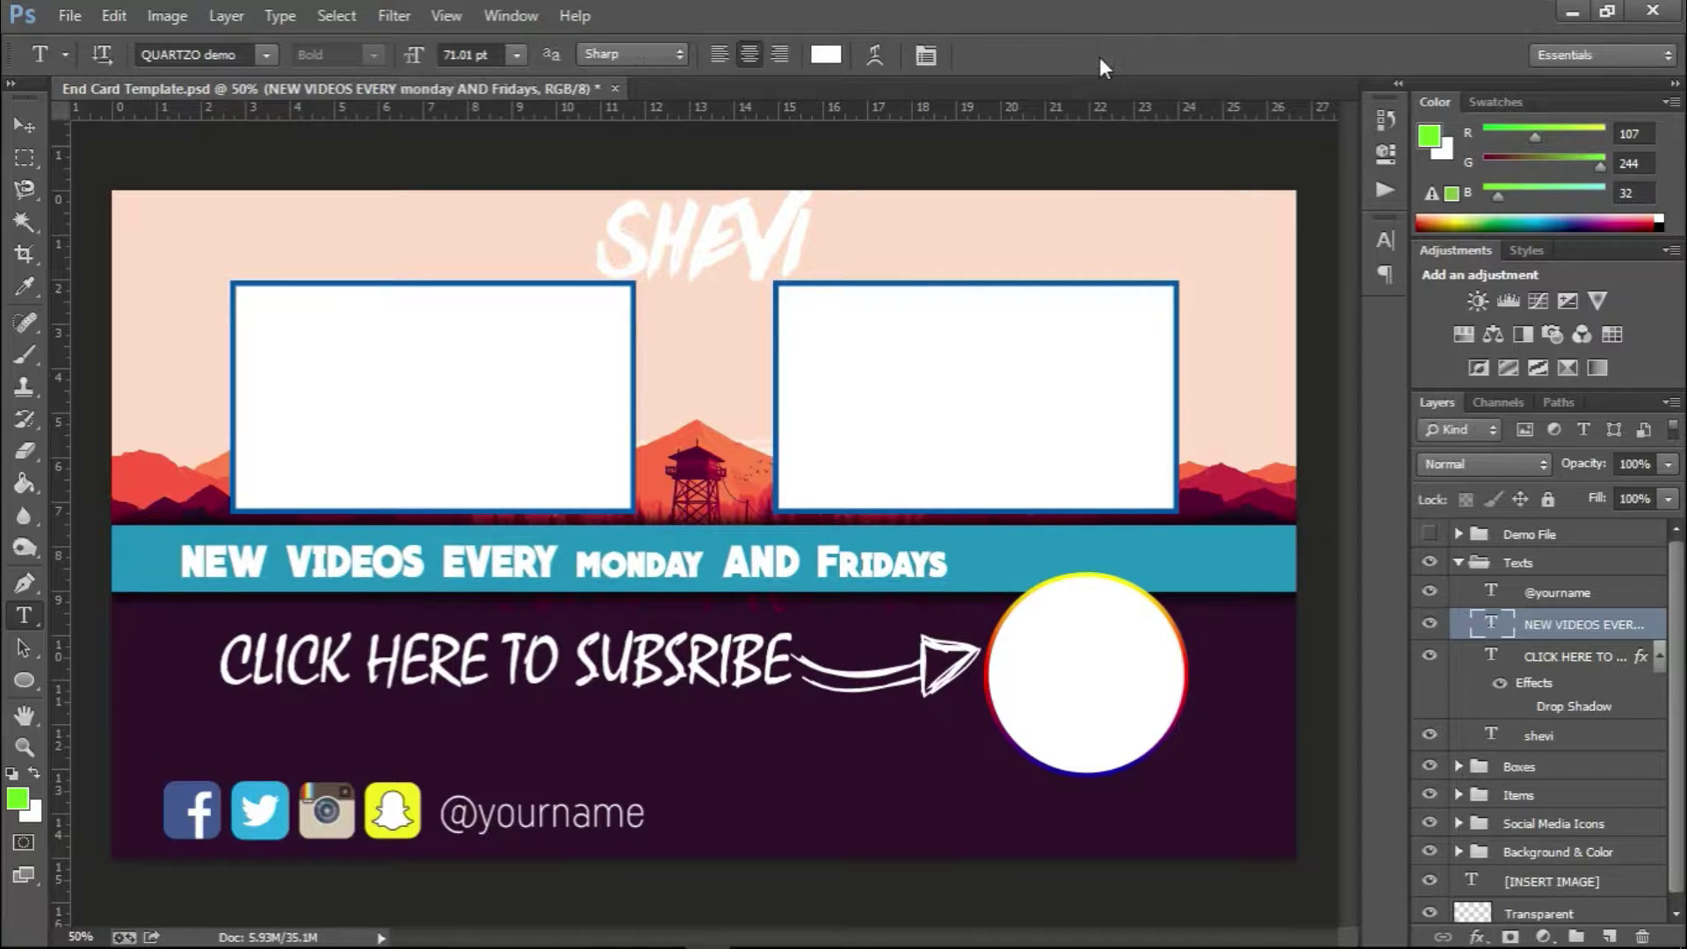
left_click(1544, 665)
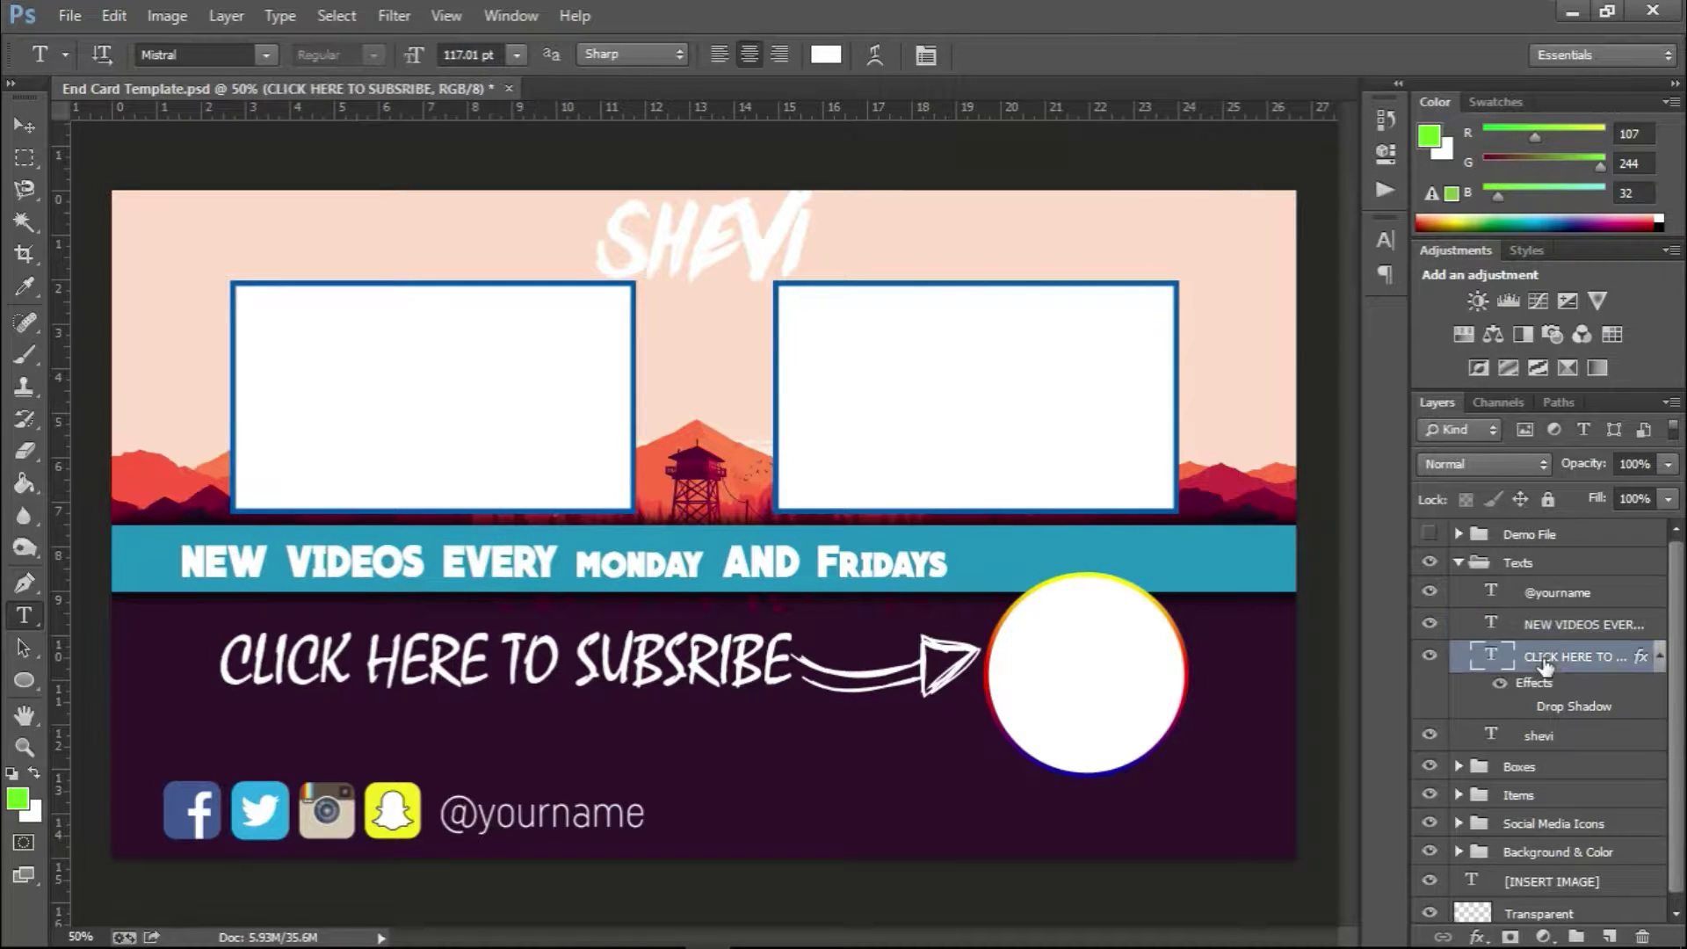
left_click(1428, 657)
left_click(1428, 657)
left_click(1459, 563)
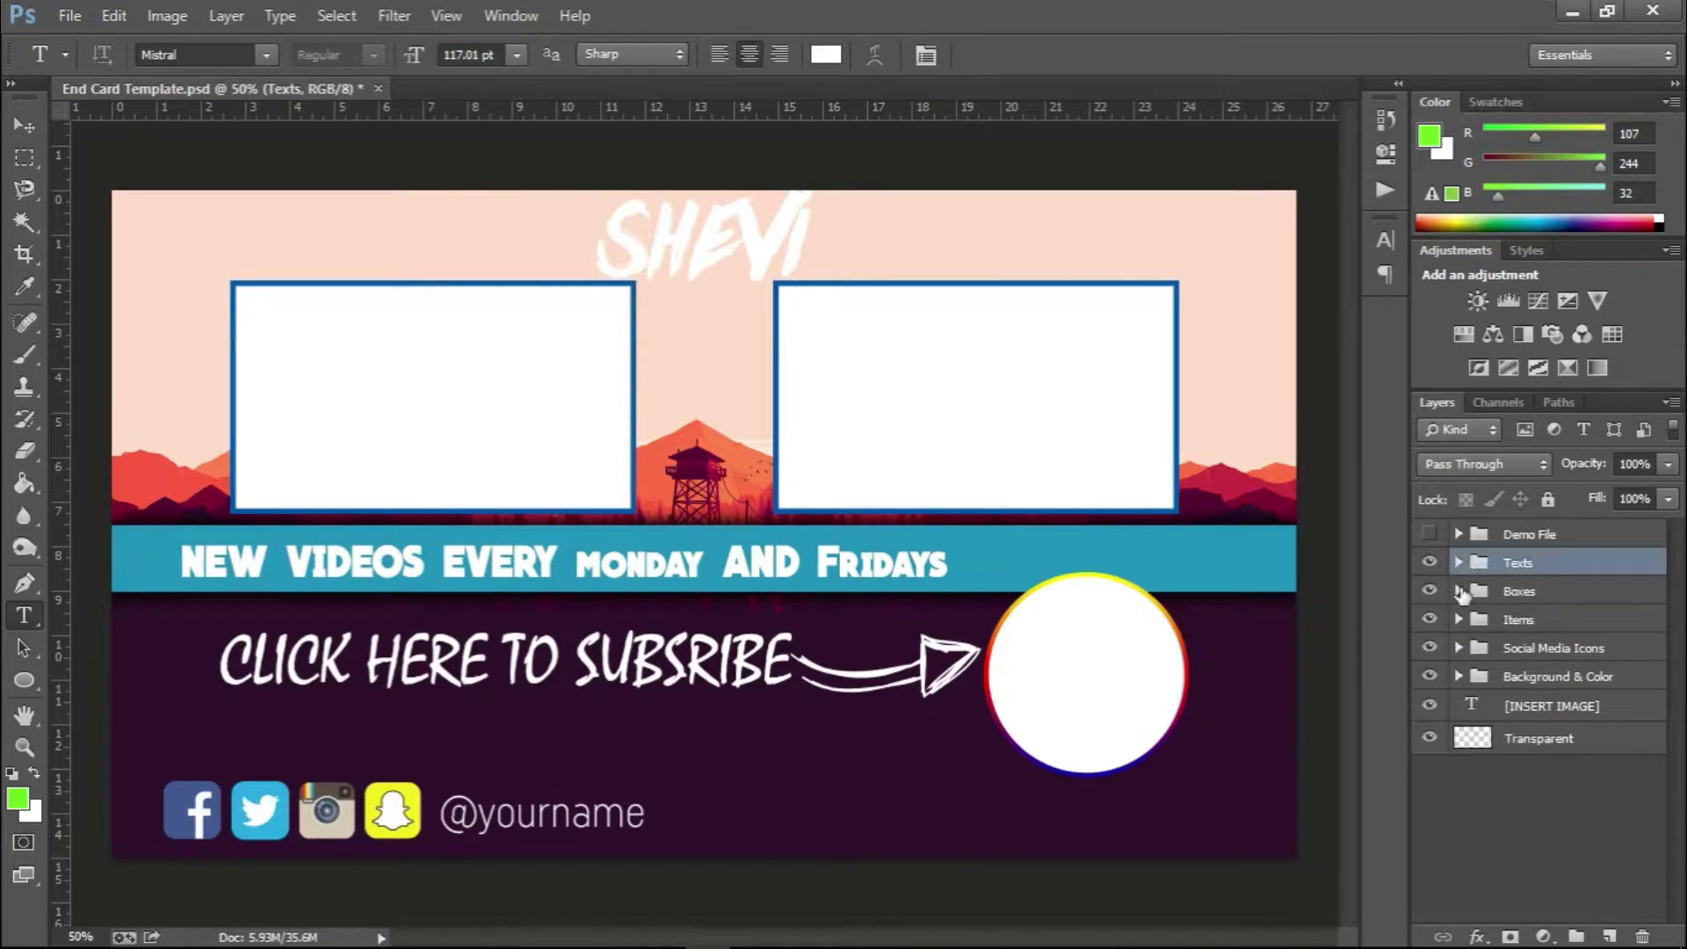
Step: Expand the Boxes group and select the Subscribe Button layer after confirming it by toggling visibility
left_click(1496, 598)
left_click(1459, 590)
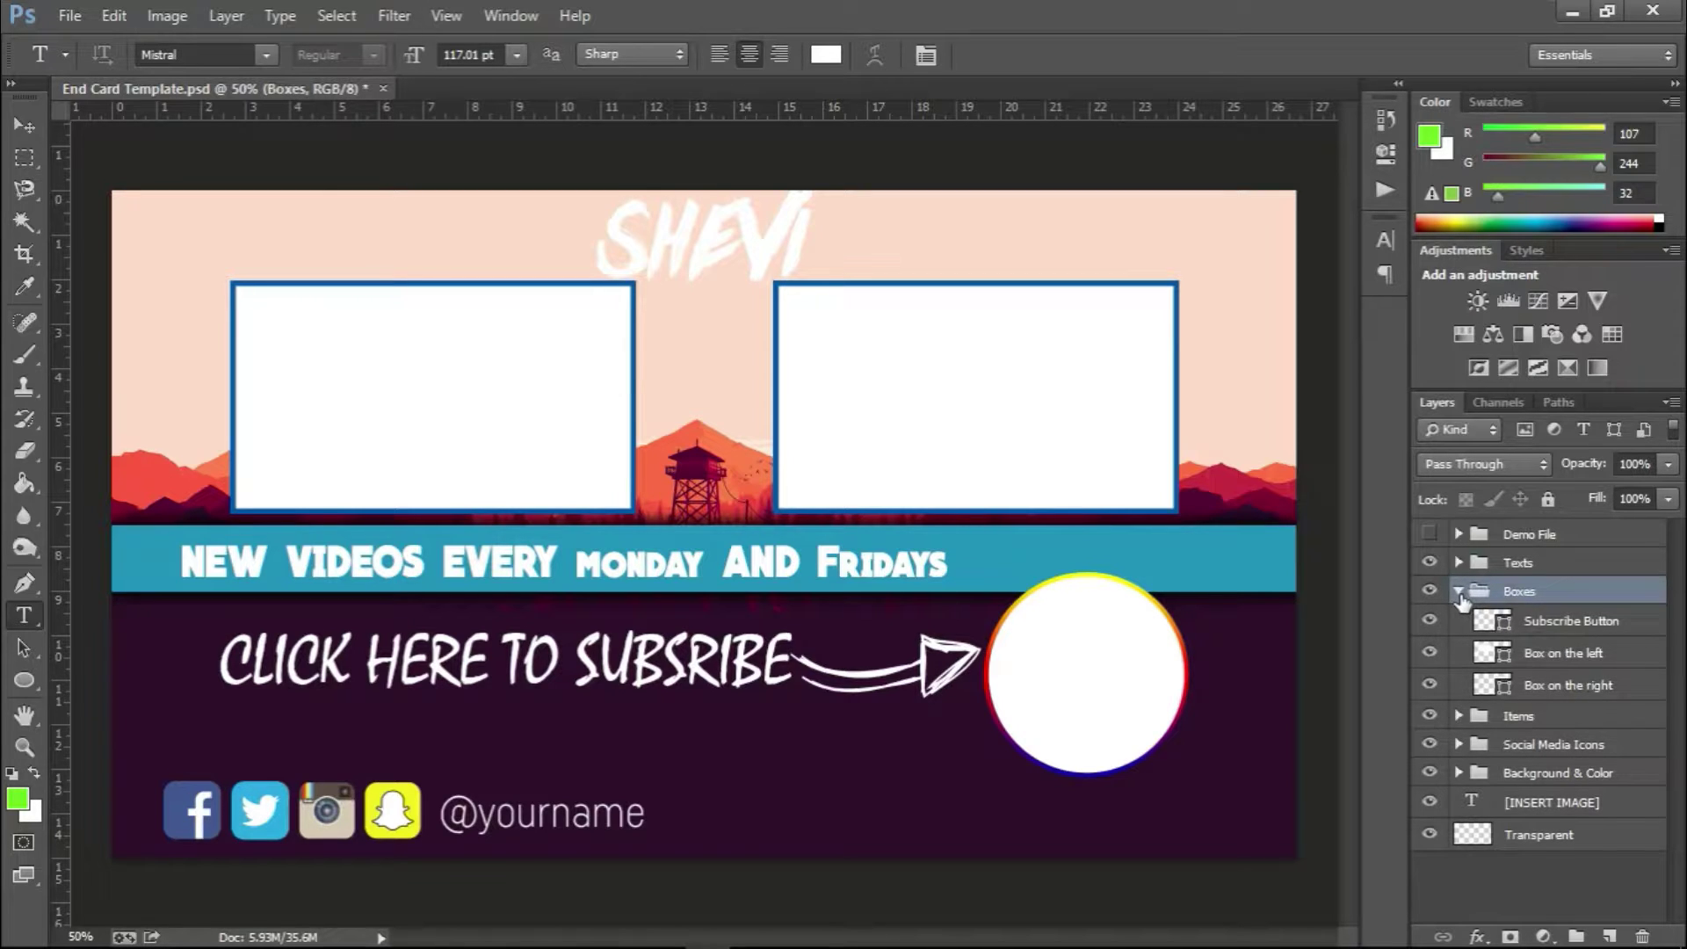
left_click(1430, 621)
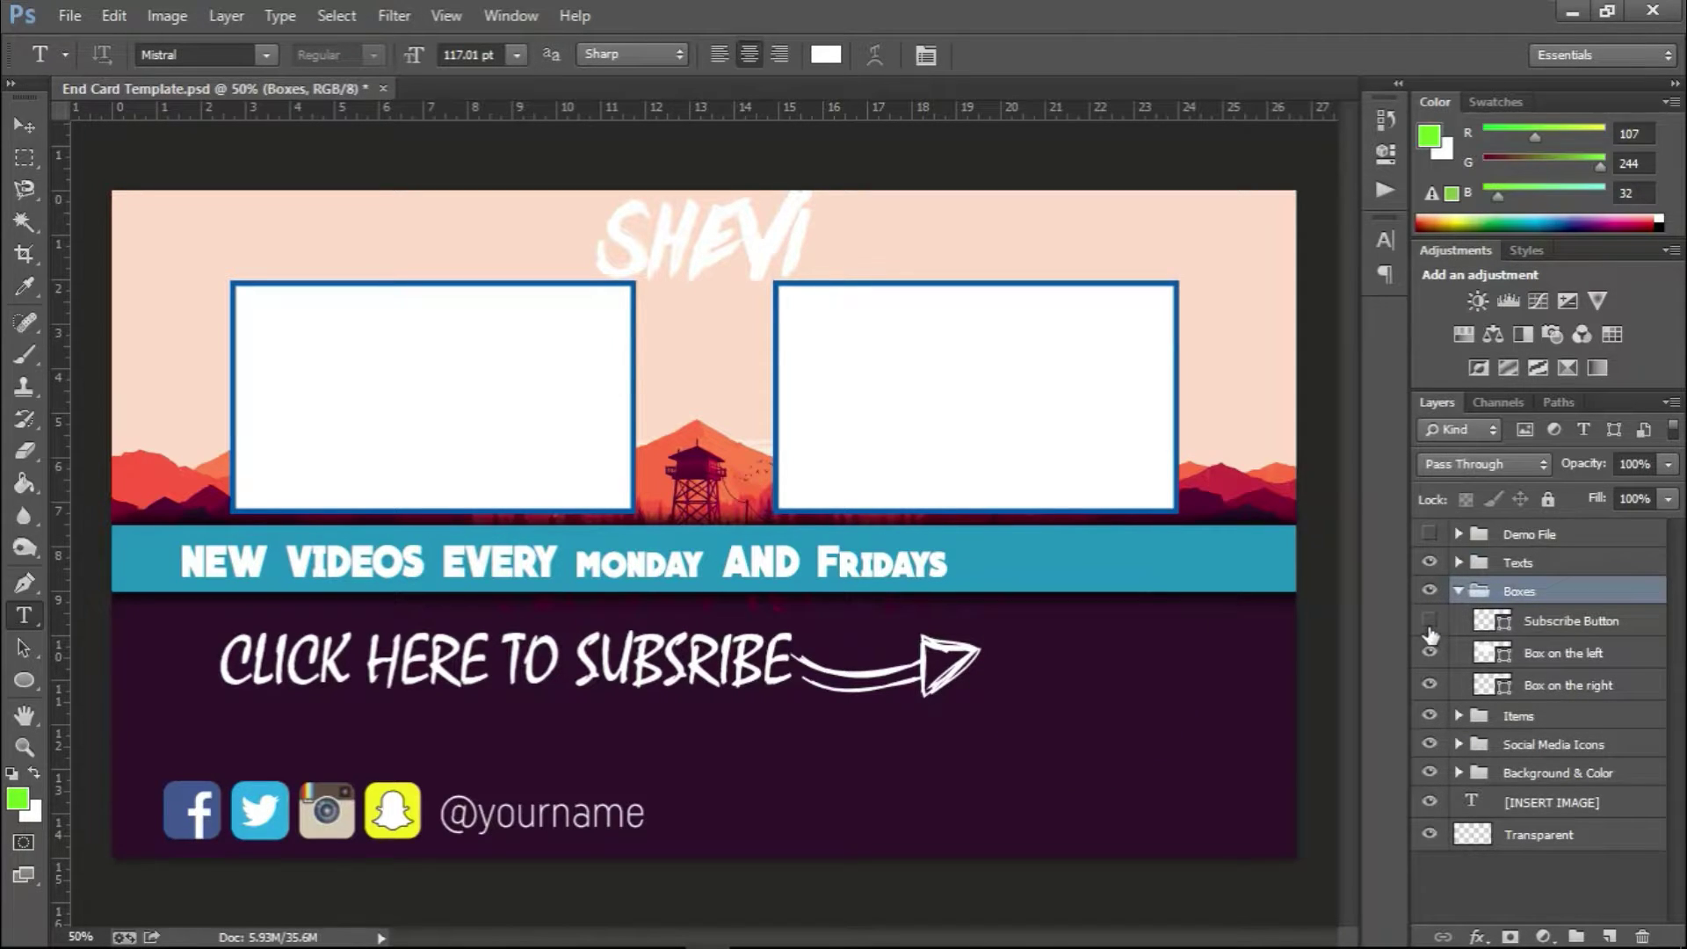
left_click(1430, 626)
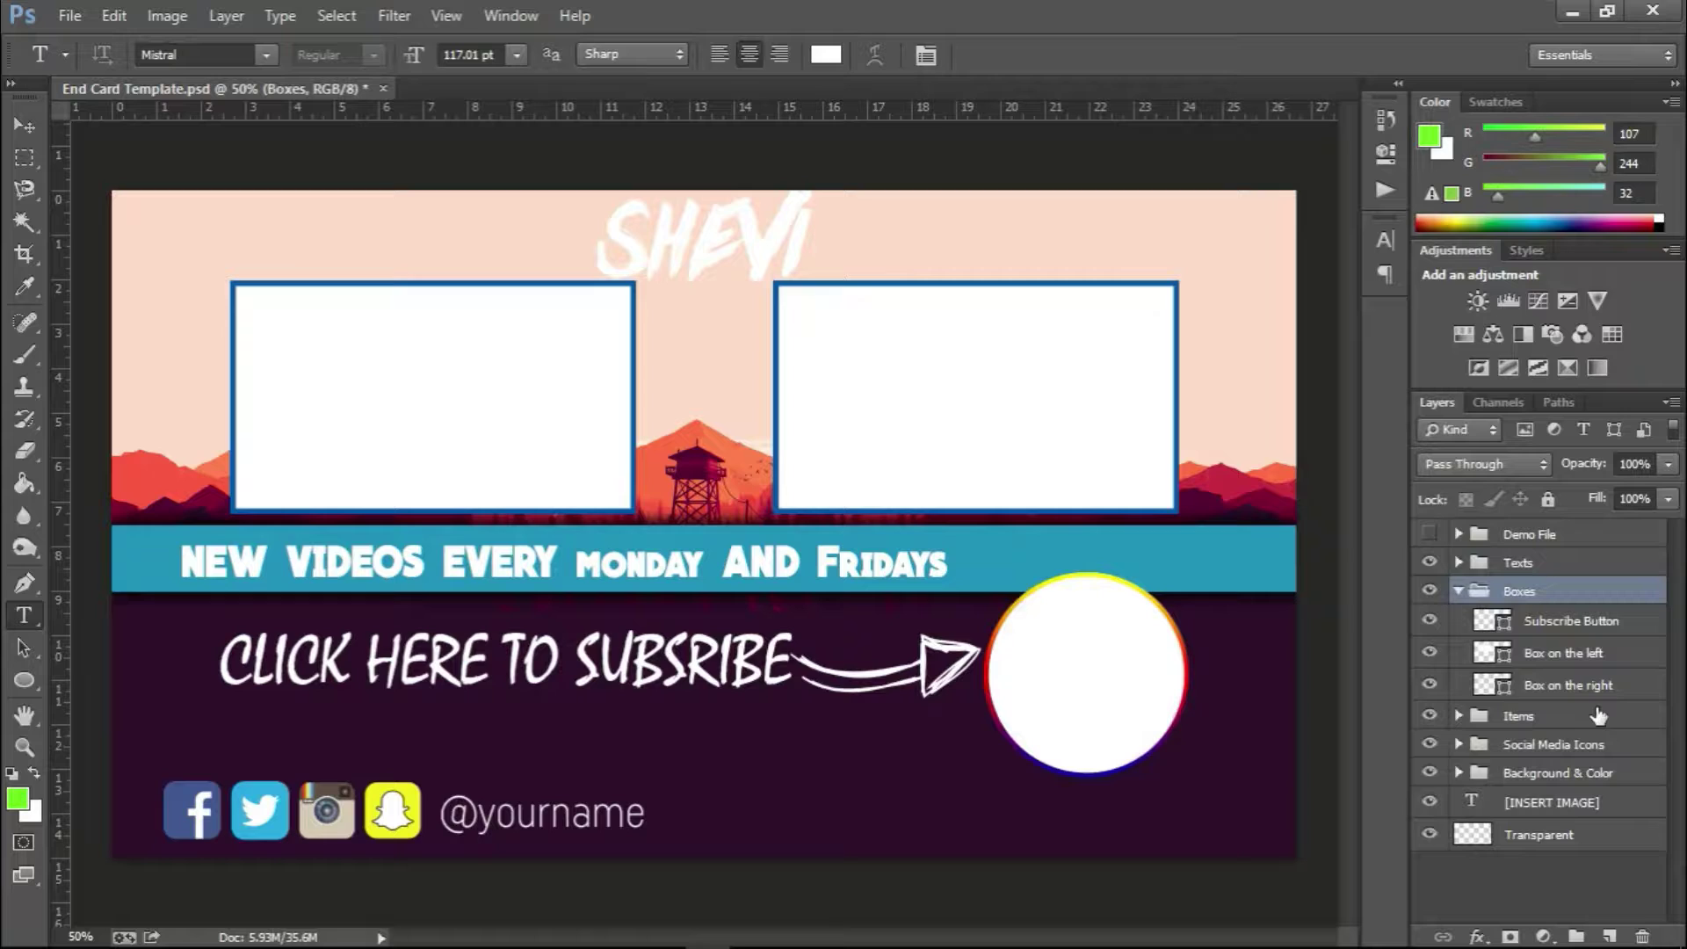
left_click(1505, 621)
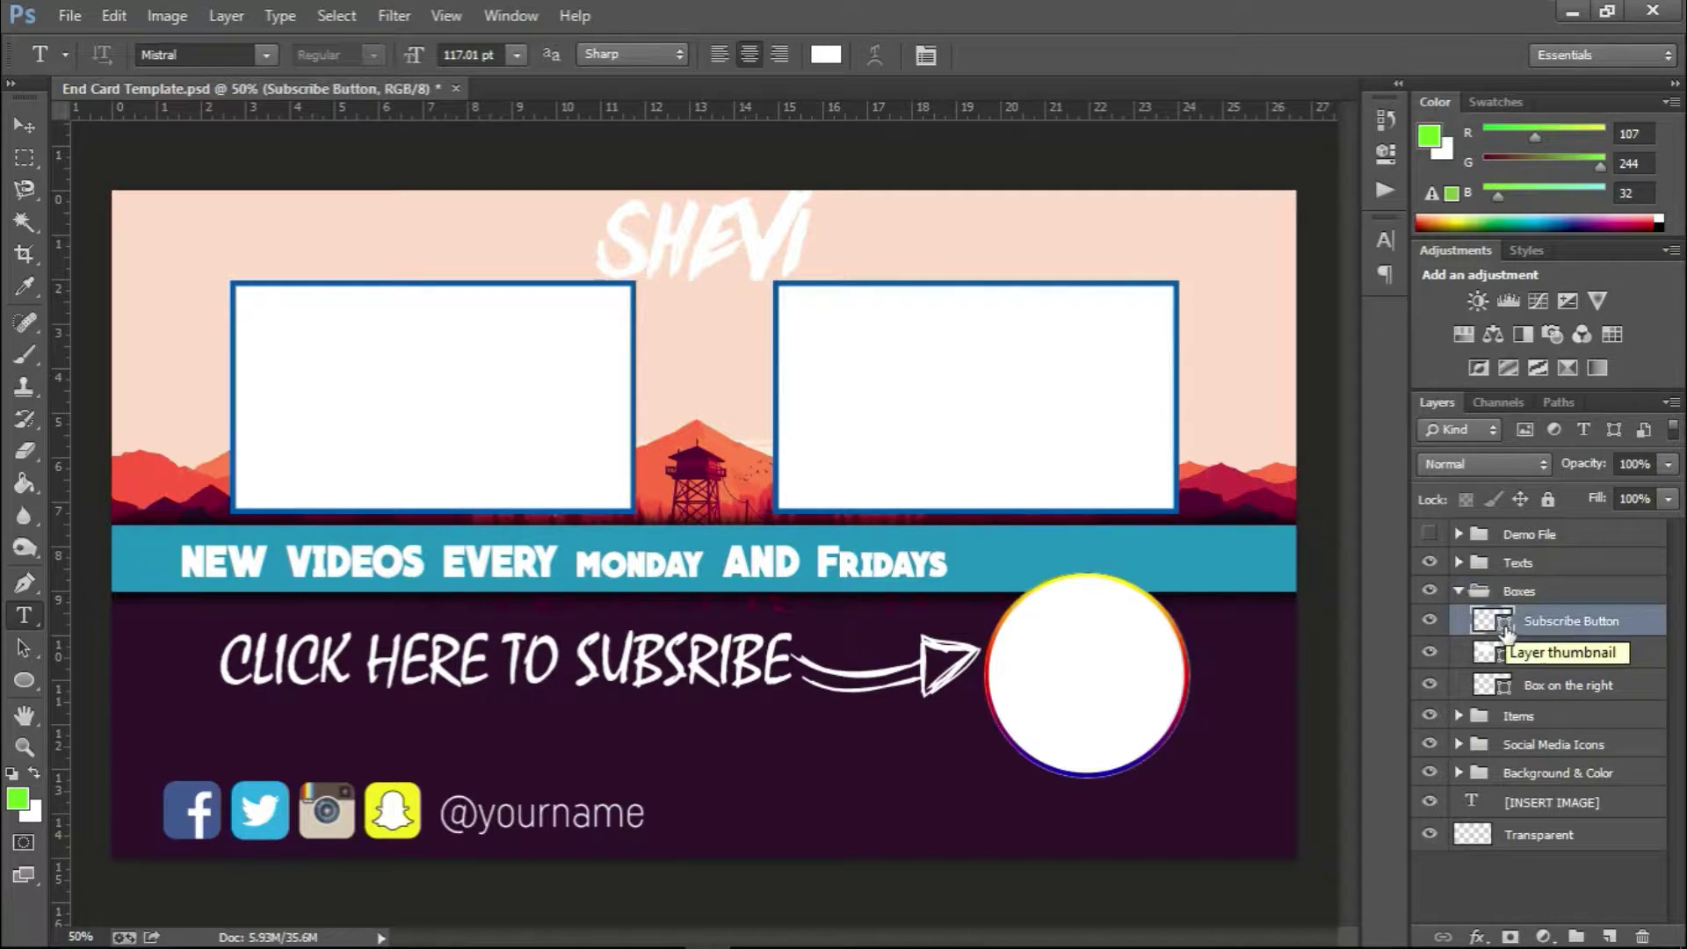
Step: With the Path Selection tool, adjust the subscribe circle's gradient ring stroke width
left_click(26, 650)
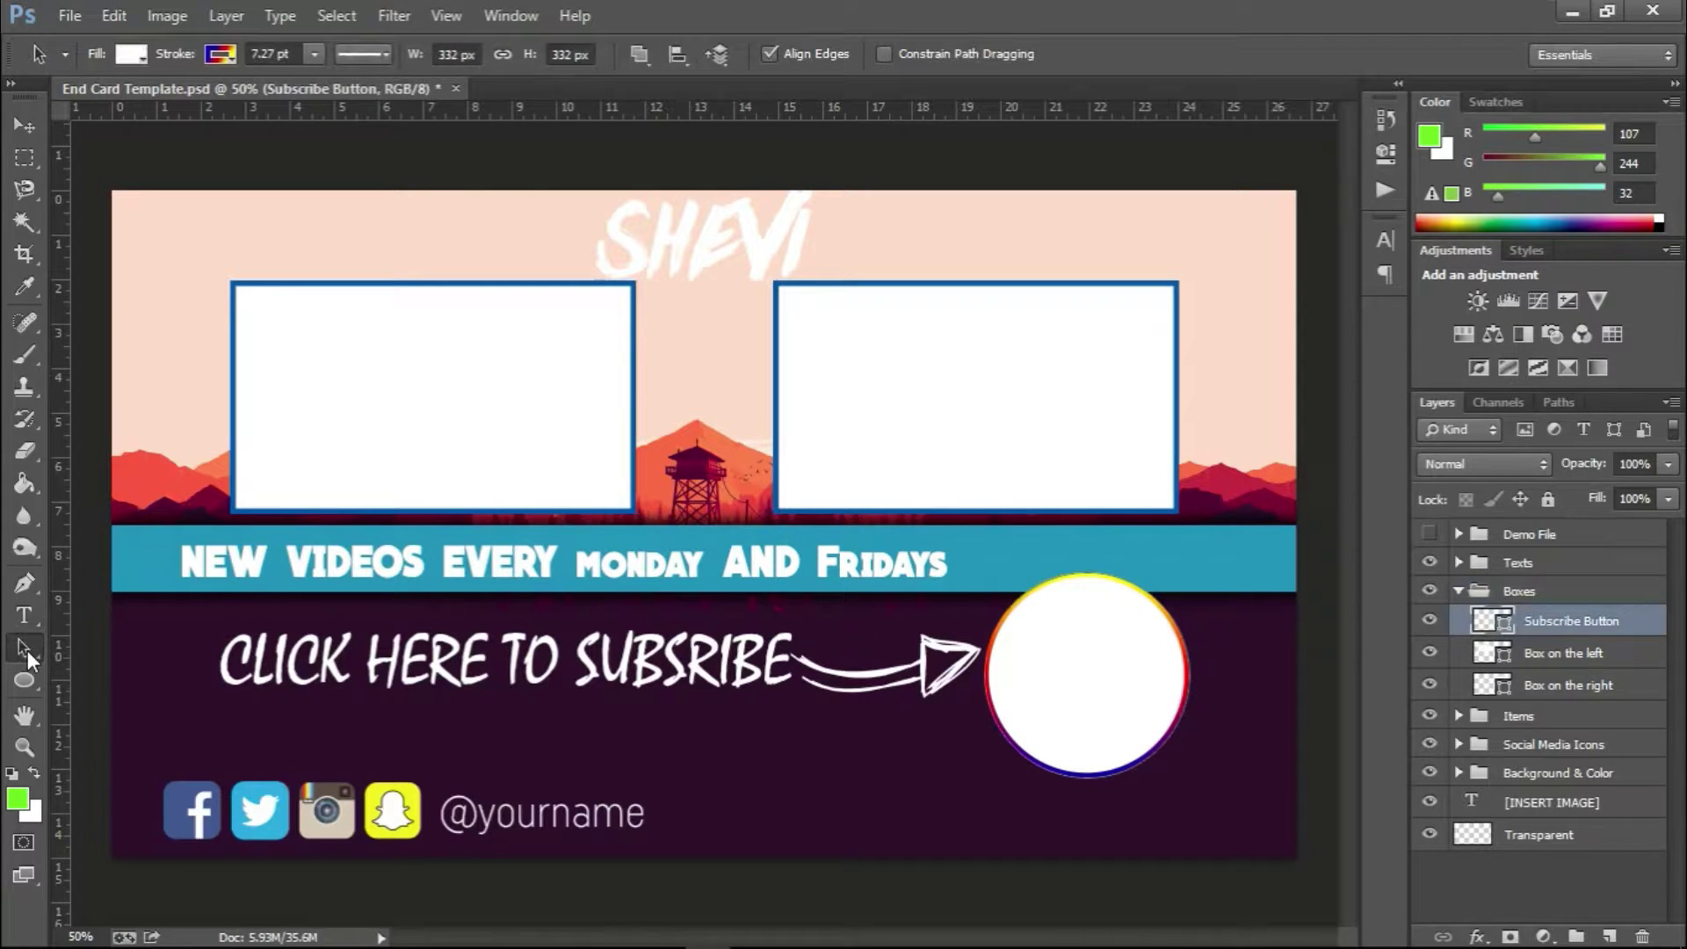
left_click(231, 56)
left_click(230, 56)
left_click(313, 55)
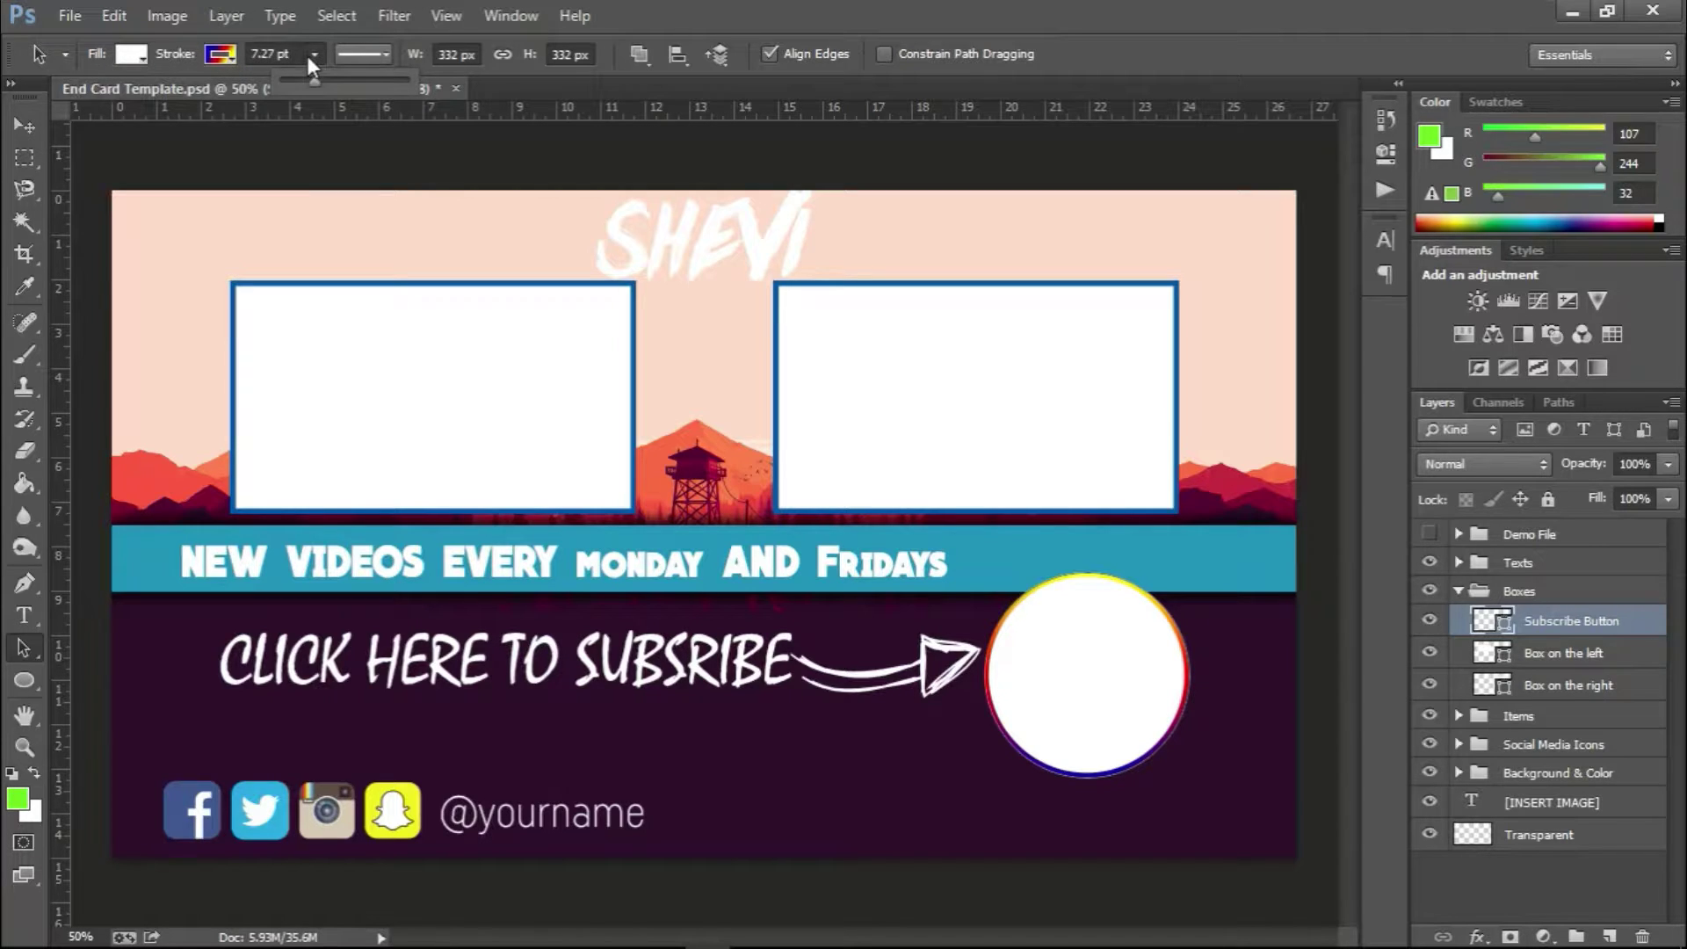
left_click(312, 79)
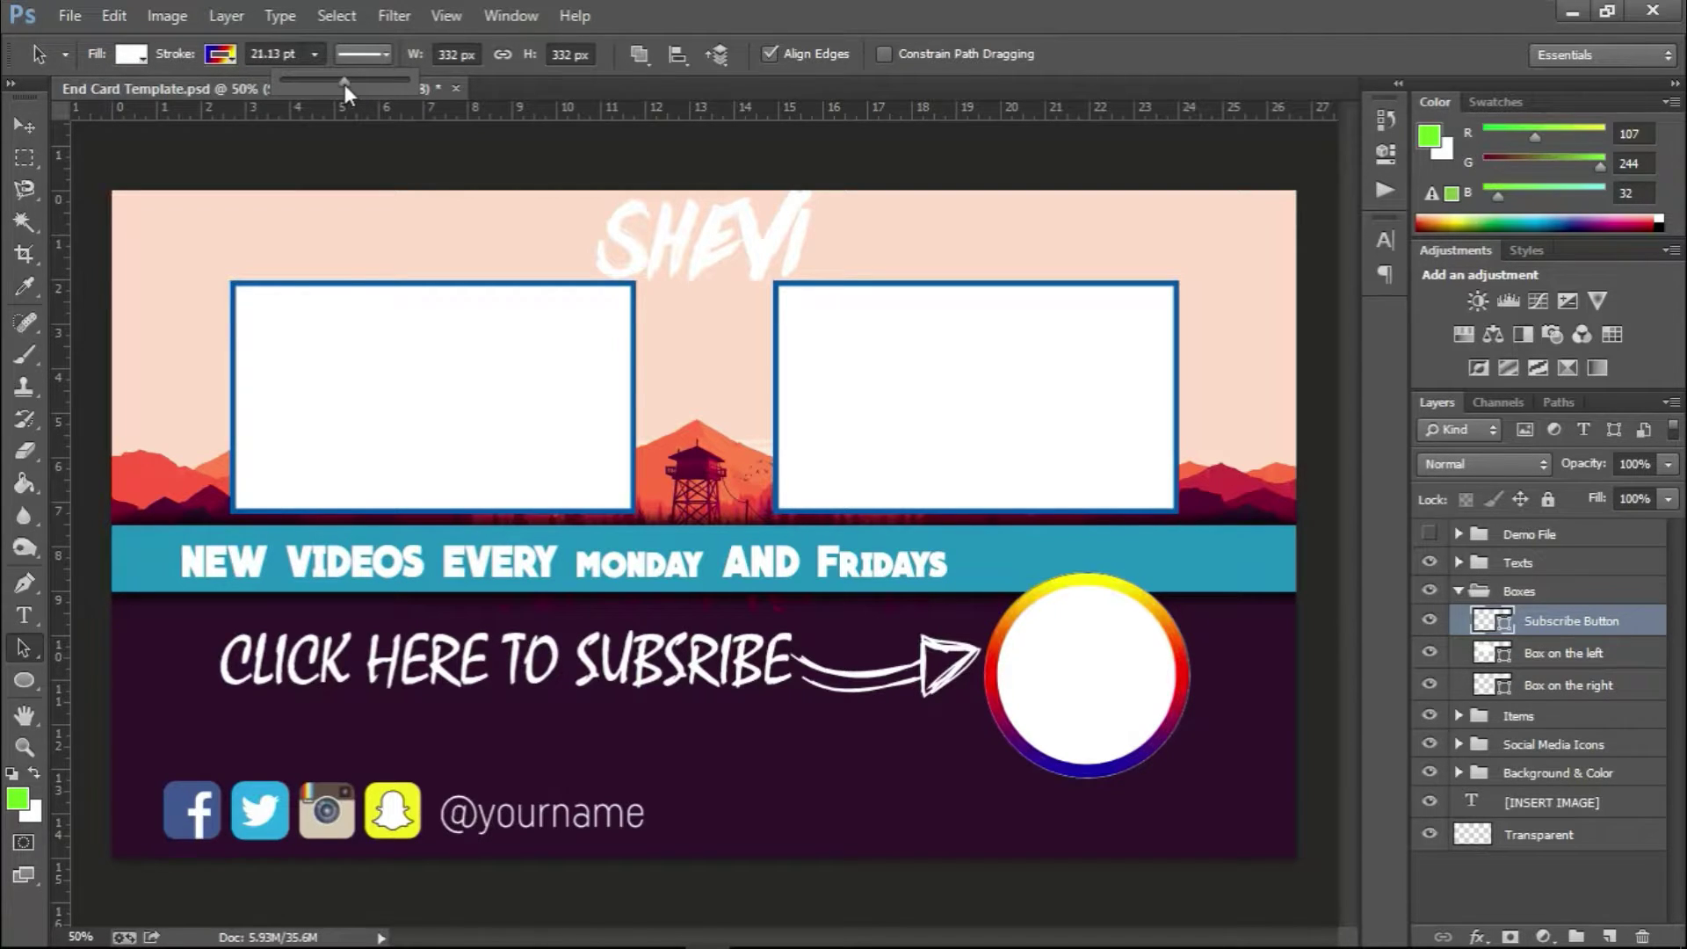
mouse_move(344, 84)
left_mouse_down()
mouse_move(361, 83)
mouse_move(307, 85)
left_mouse_up()
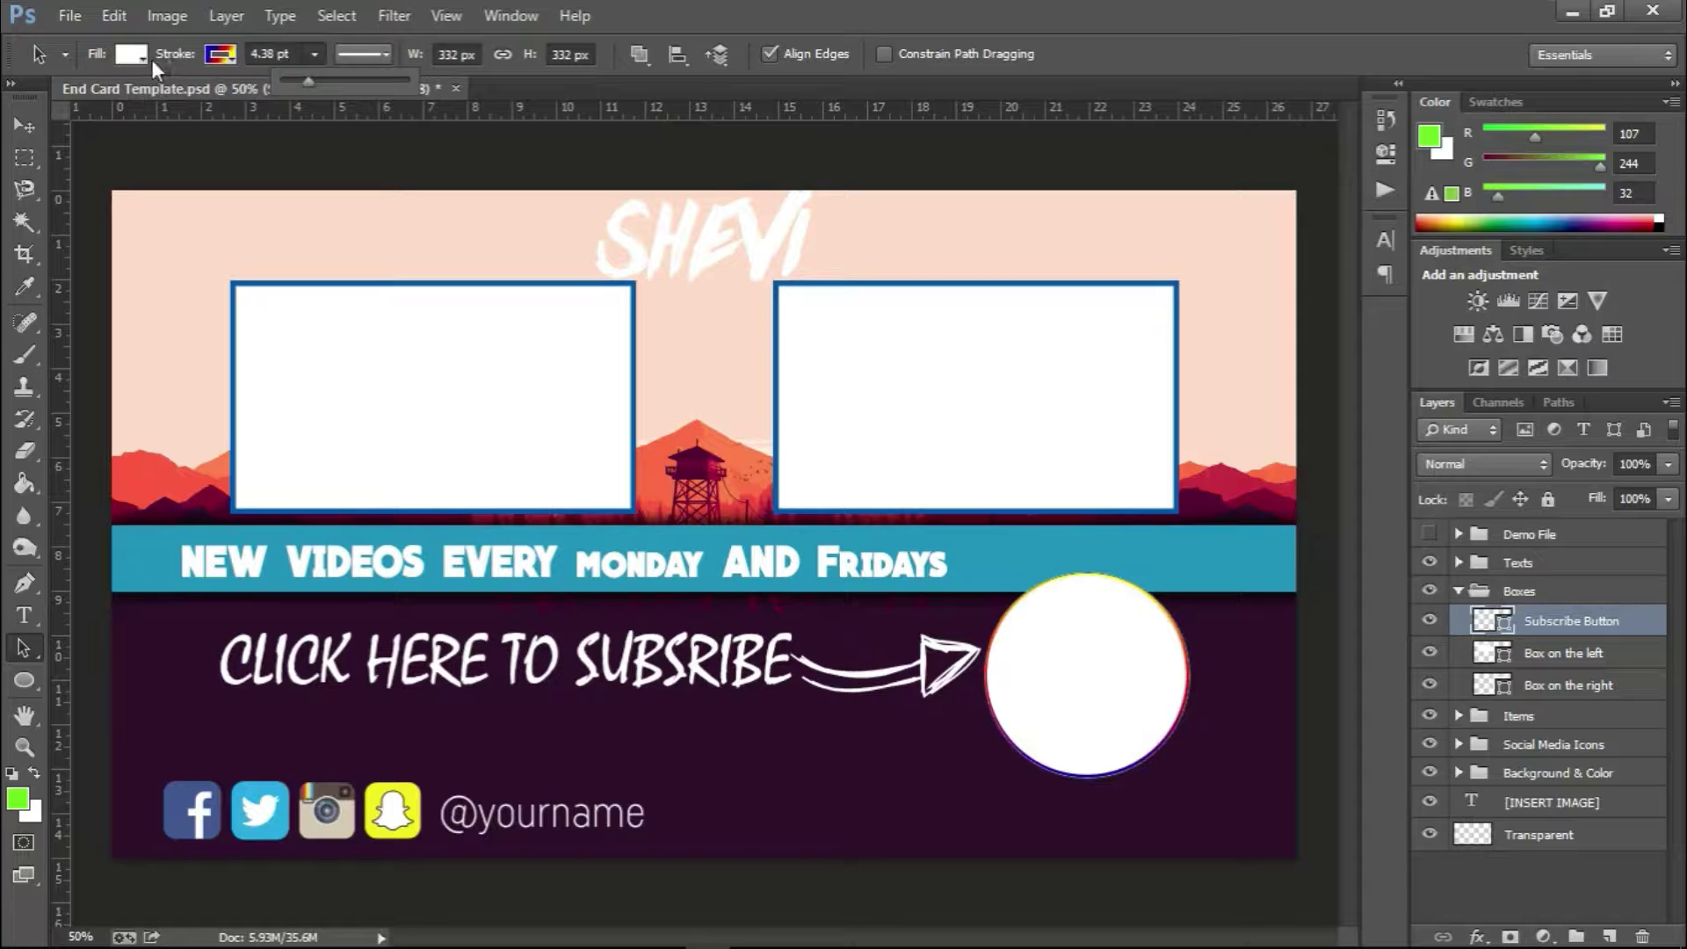
Step: Change the circle's stroke to a solid red colour at about 9.58 pt
left_click(225, 53)
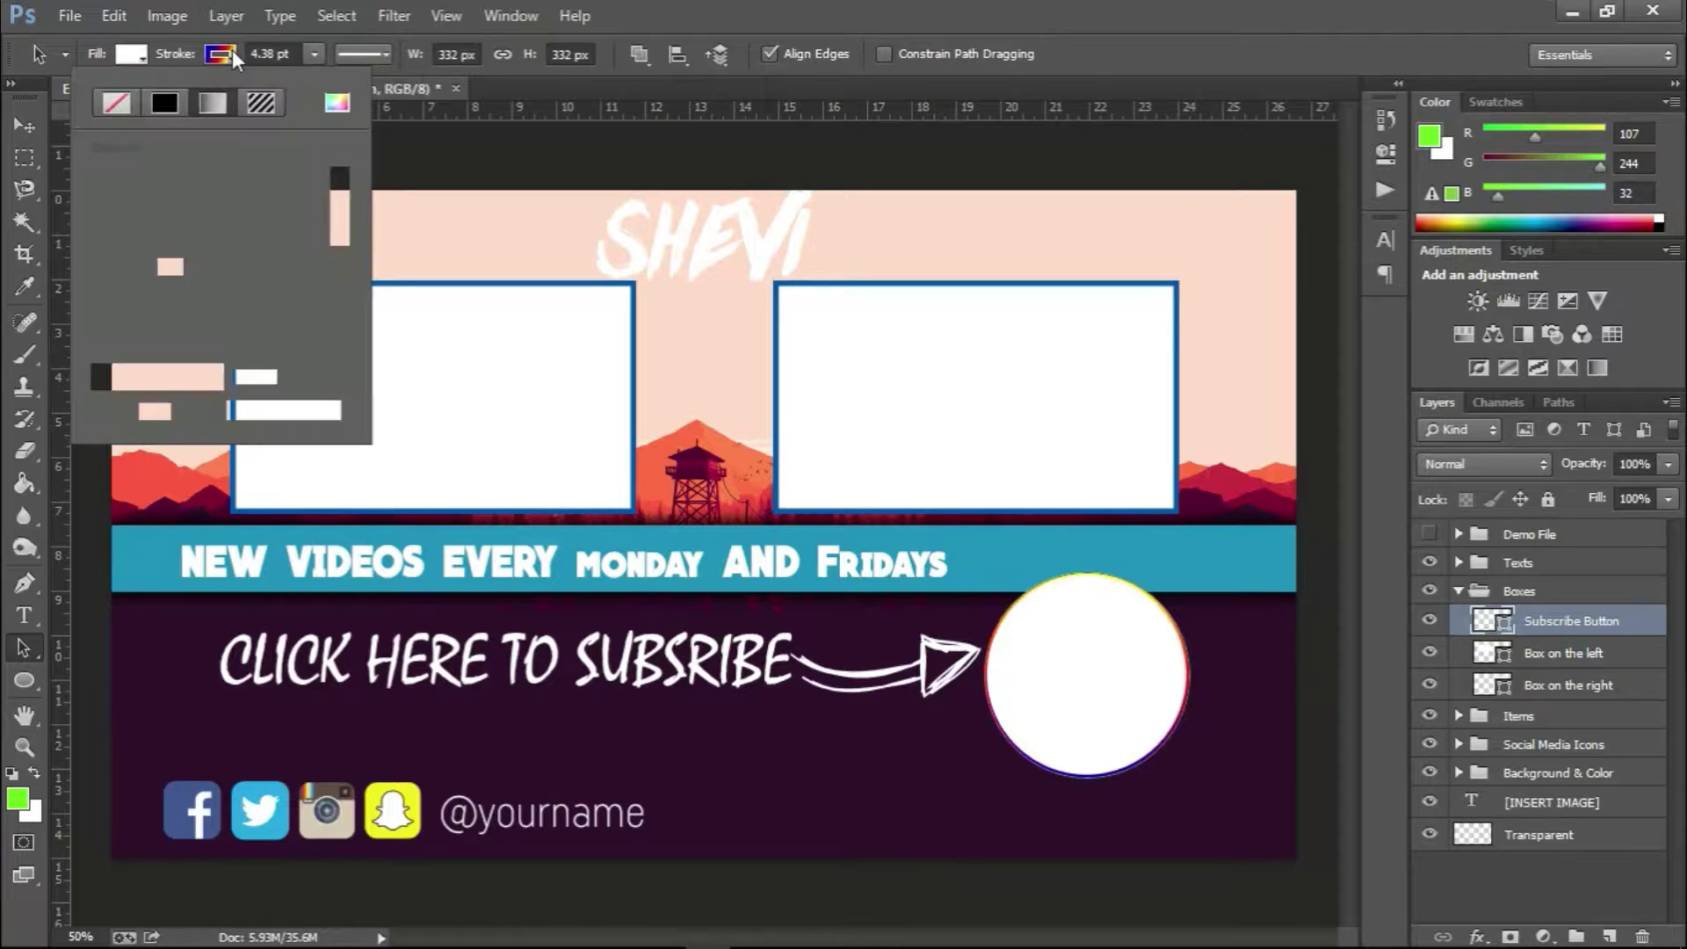
left_click(163, 102)
left_click(194, 235)
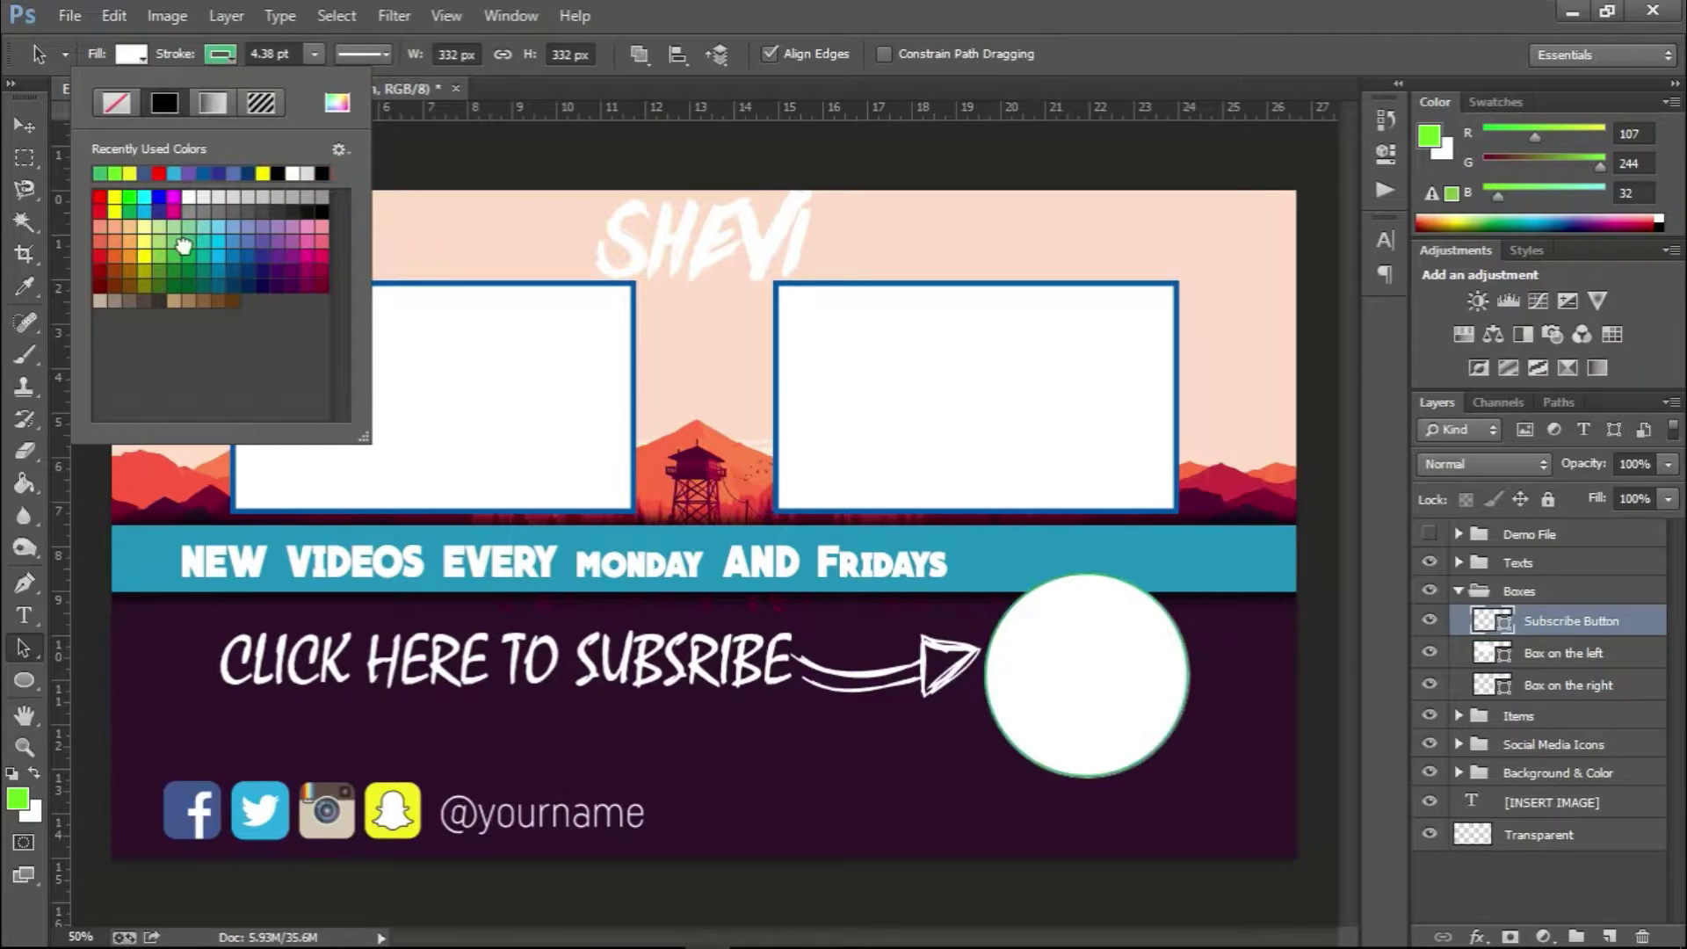
left_click(238, 247)
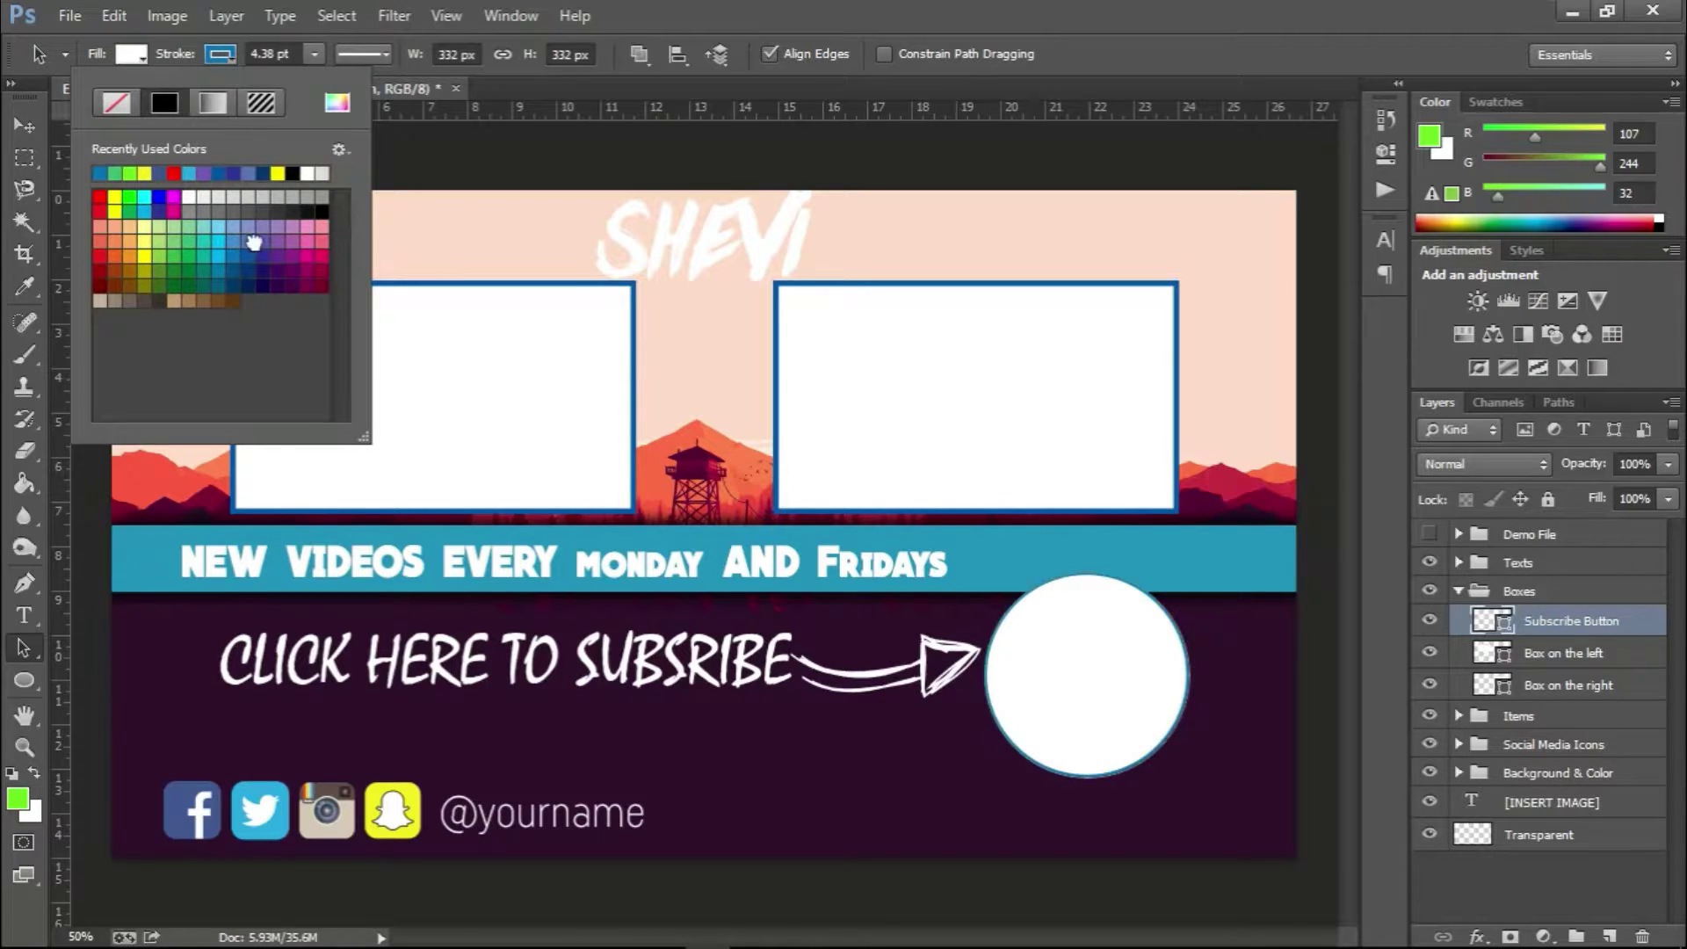
left_click(261, 235)
left_click(105, 198)
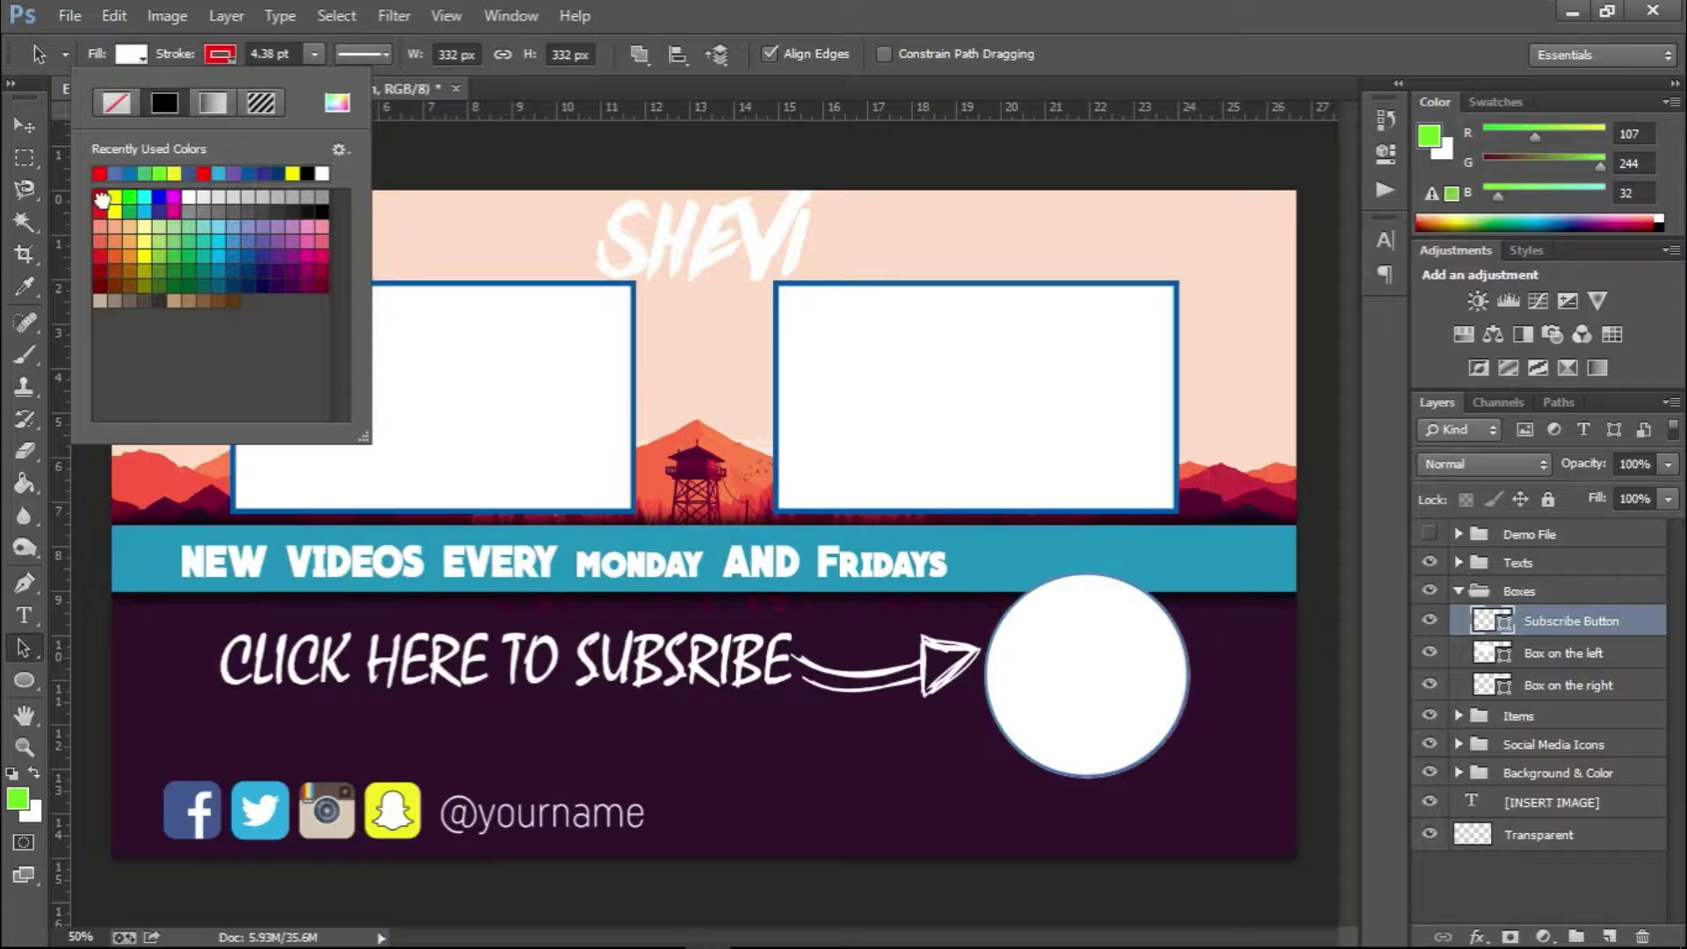
left_click(103, 211)
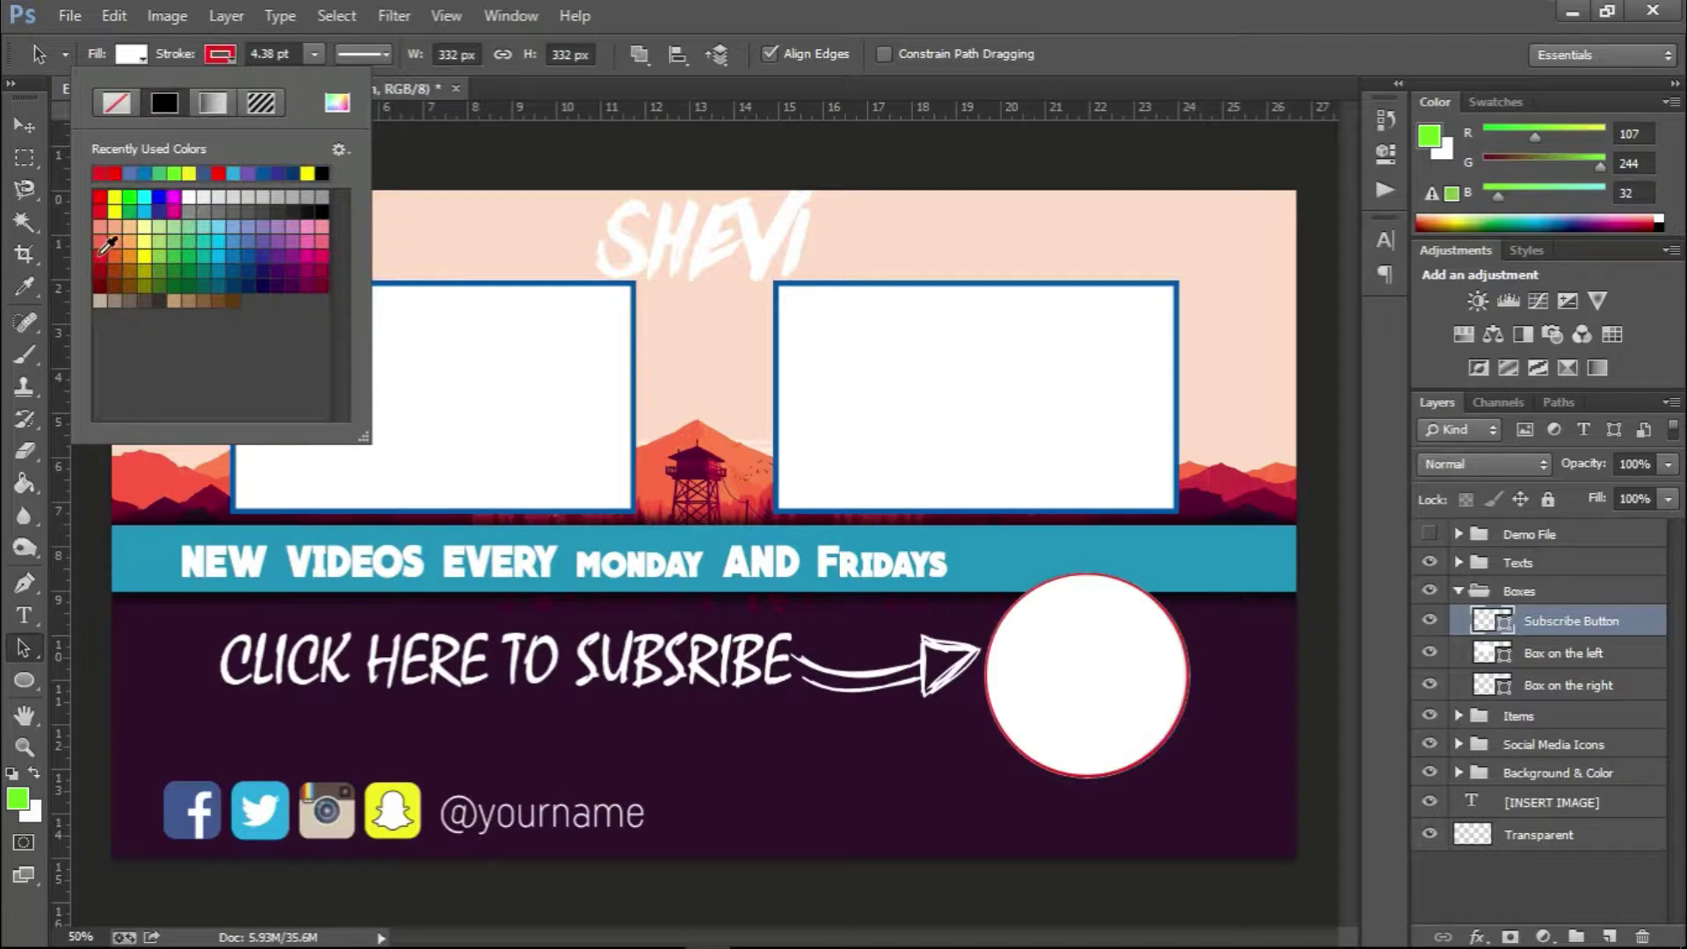
left_click(316, 52)
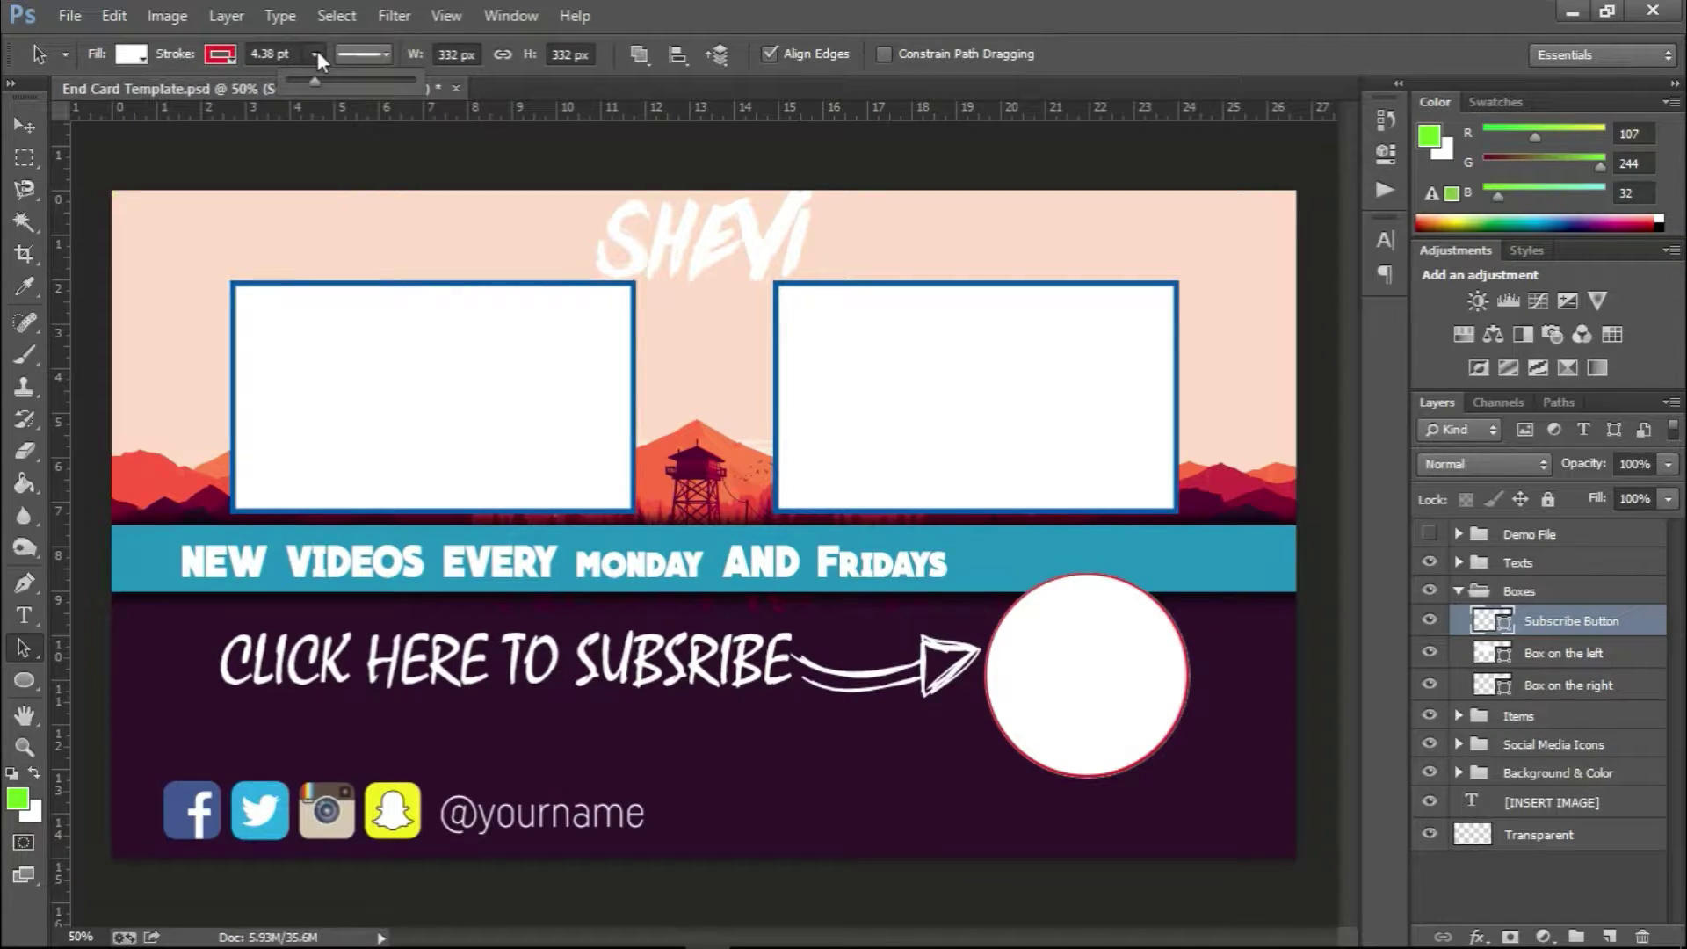
left_click_drag(313, 77, 325, 83)
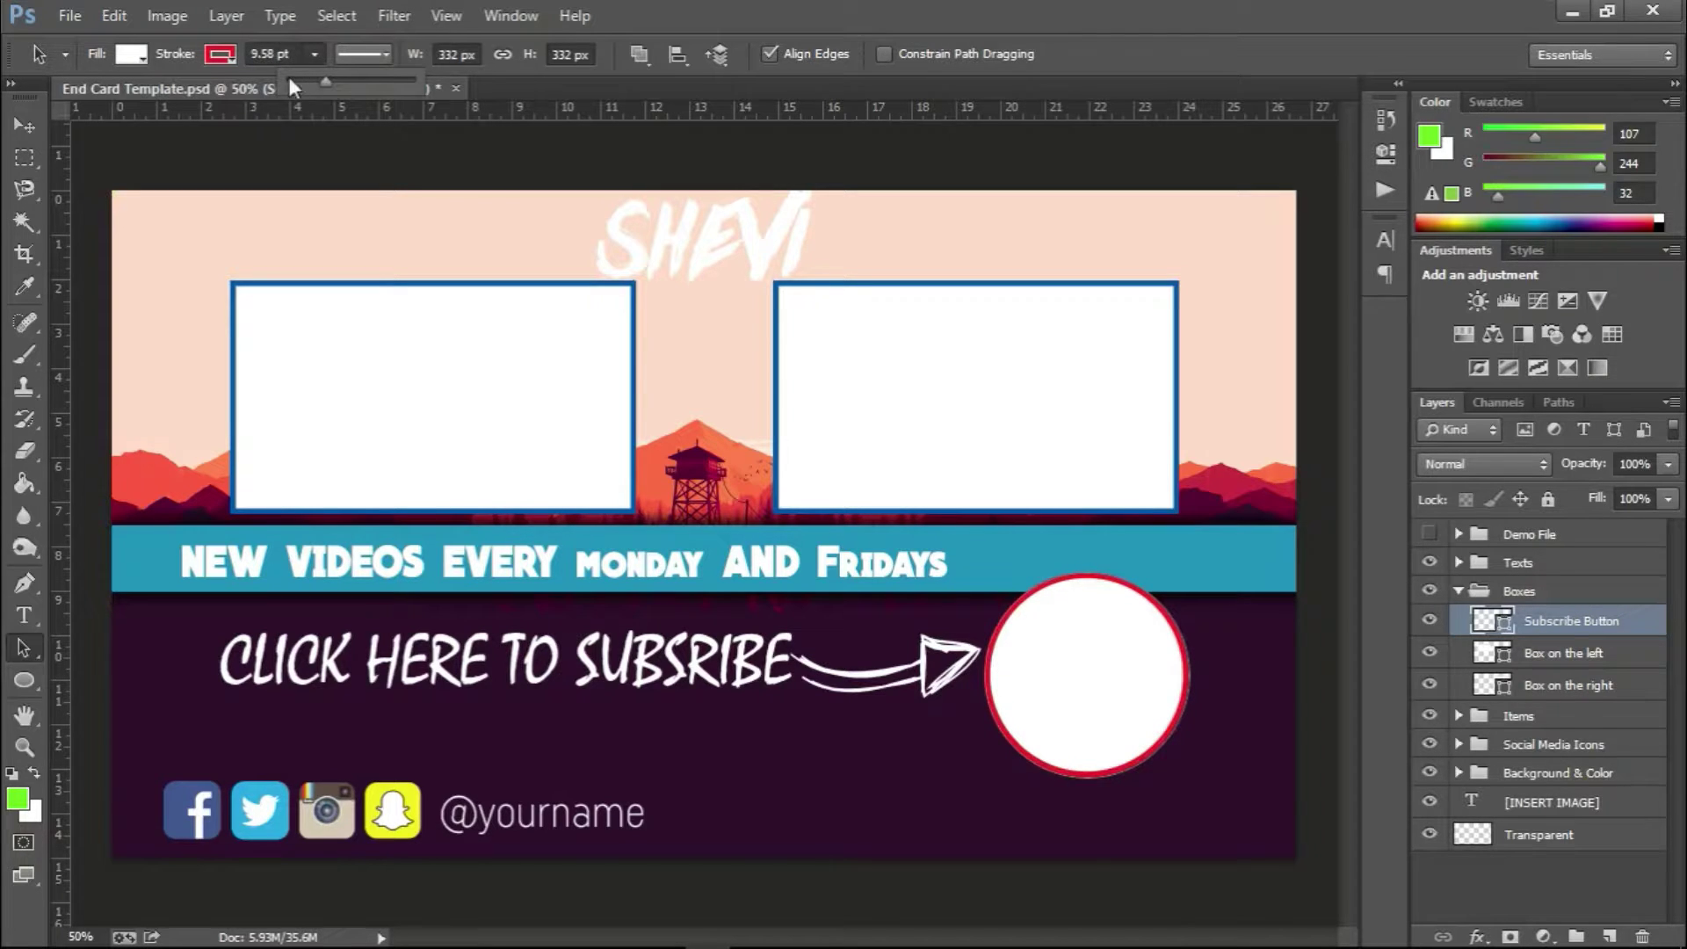
Step: Set the Box on the left layer's stroke colour to red
left_click(1573, 655)
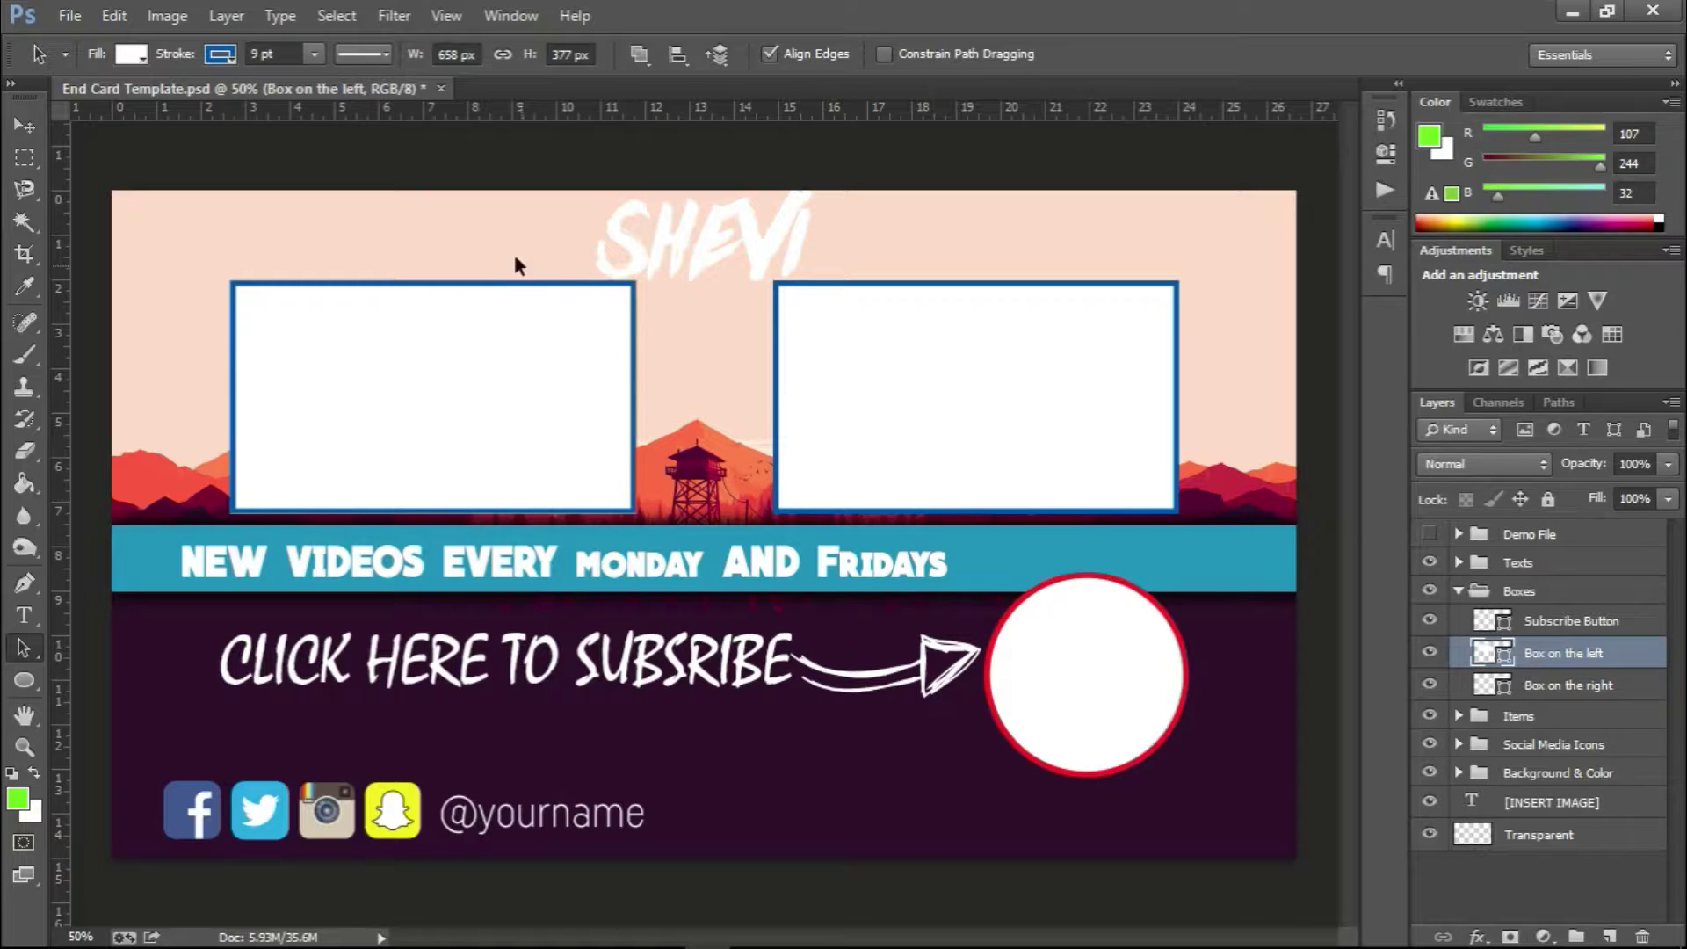
left_click(230, 54)
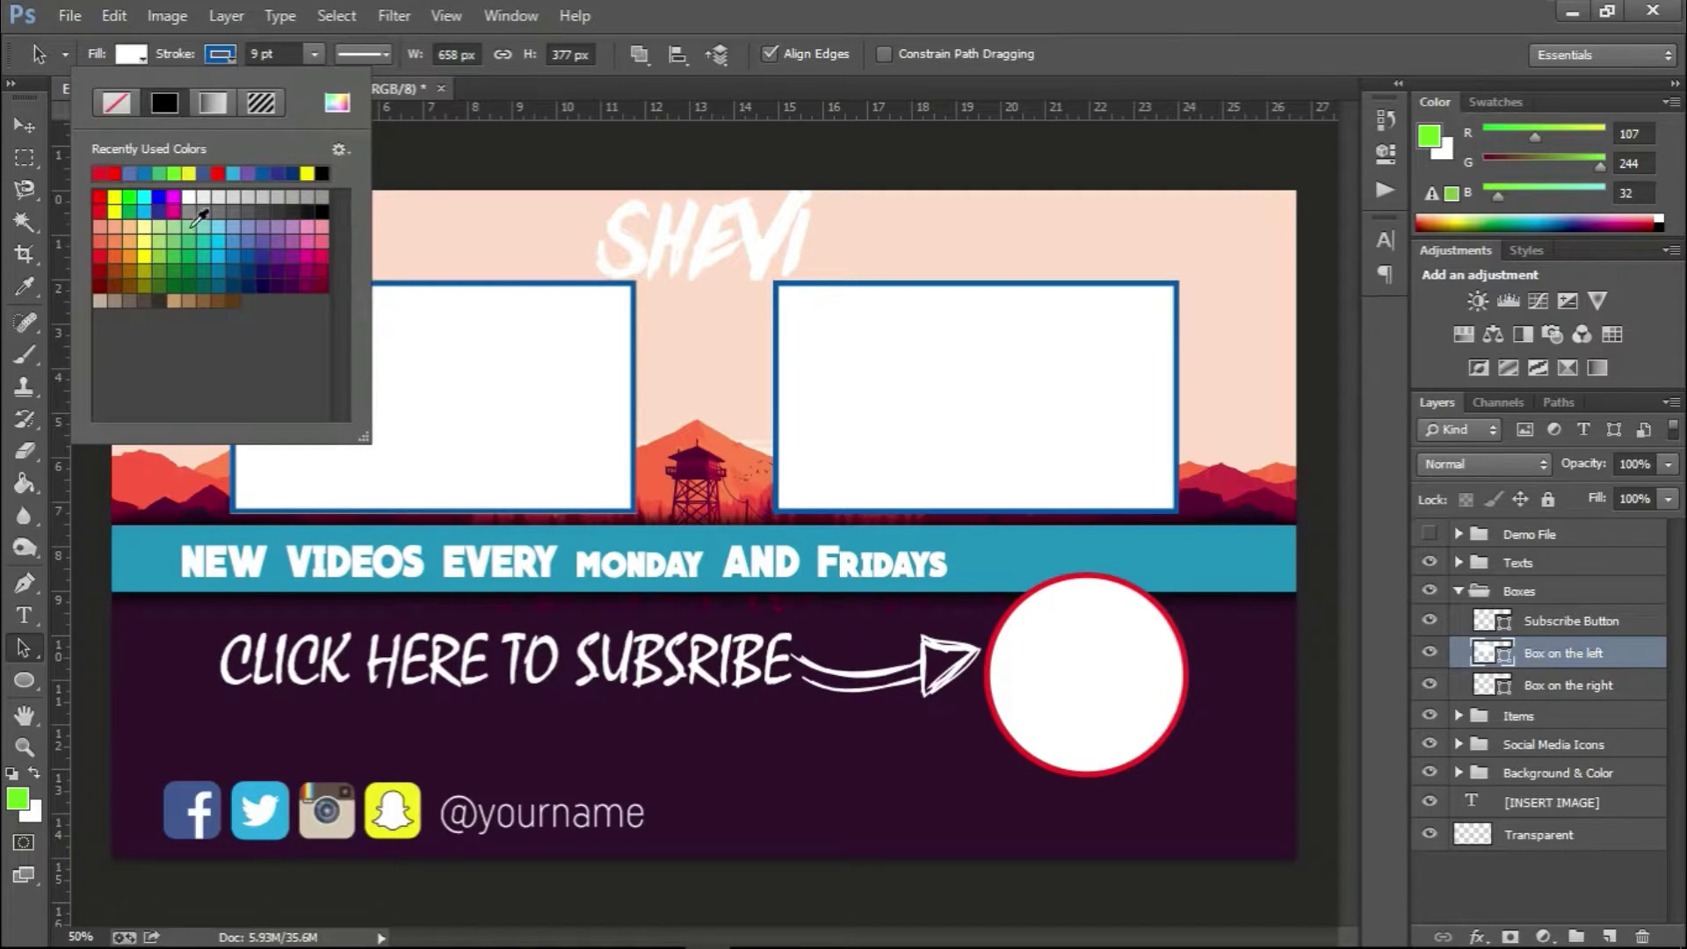
left_click(99, 255)
left_click(227, 53)
Step: Set the Box on the right layer's stroke colour from blue to red
left_click(1549, 696)
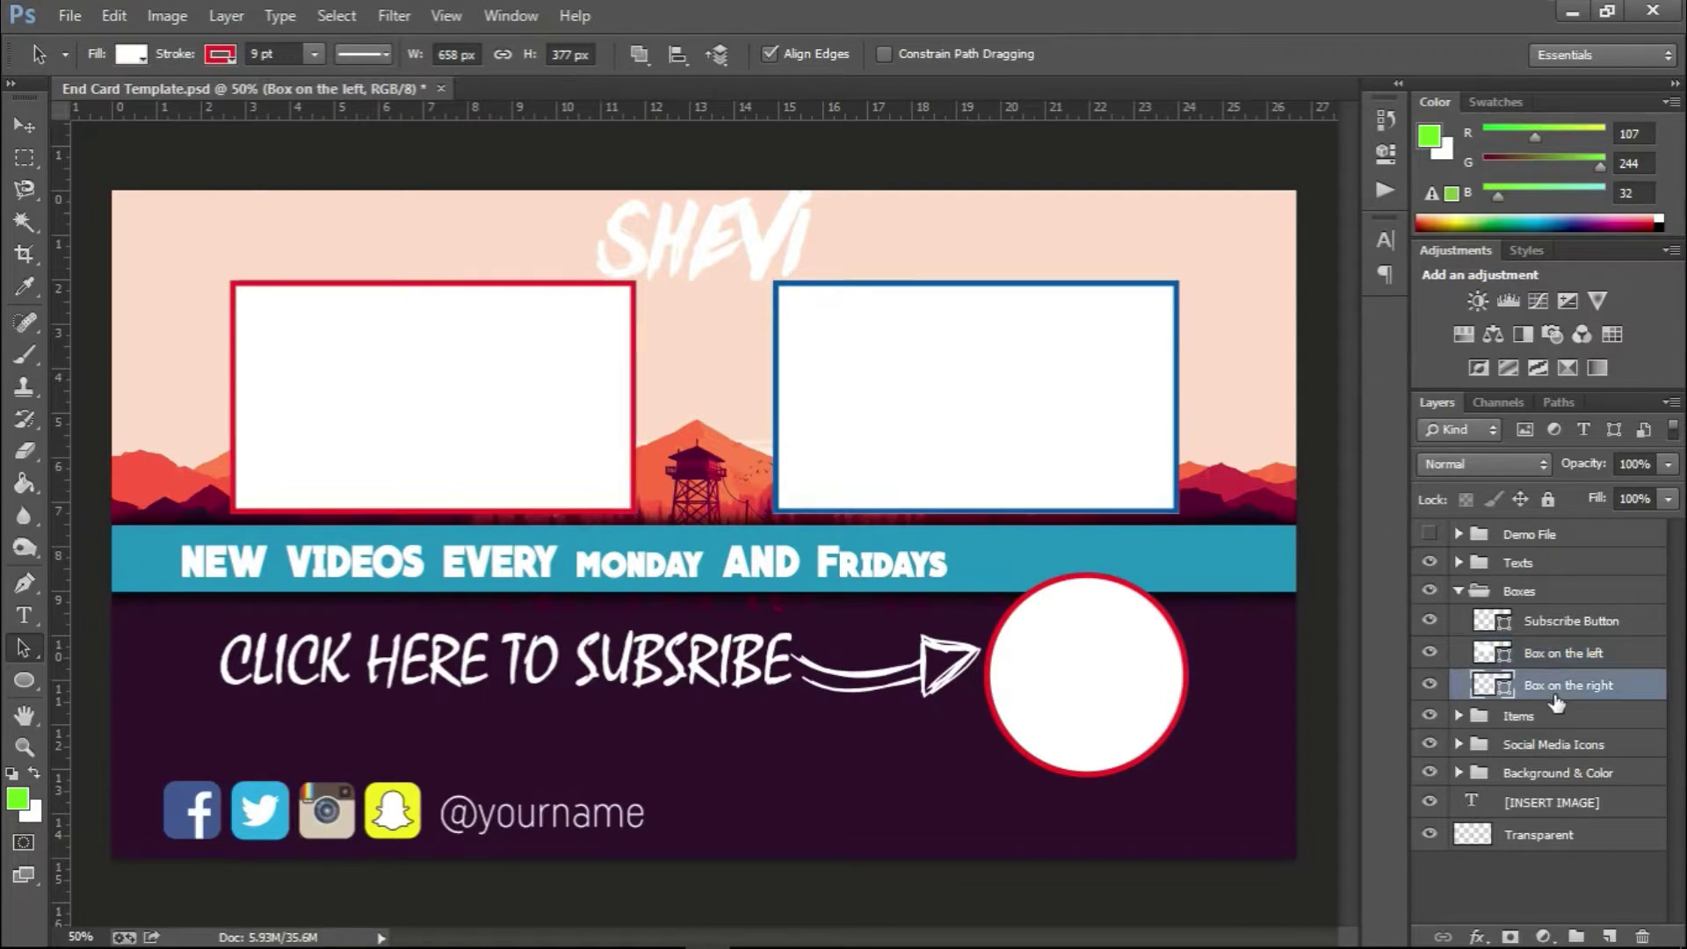
left_click(1431, 685)
left_click(1431, 685)
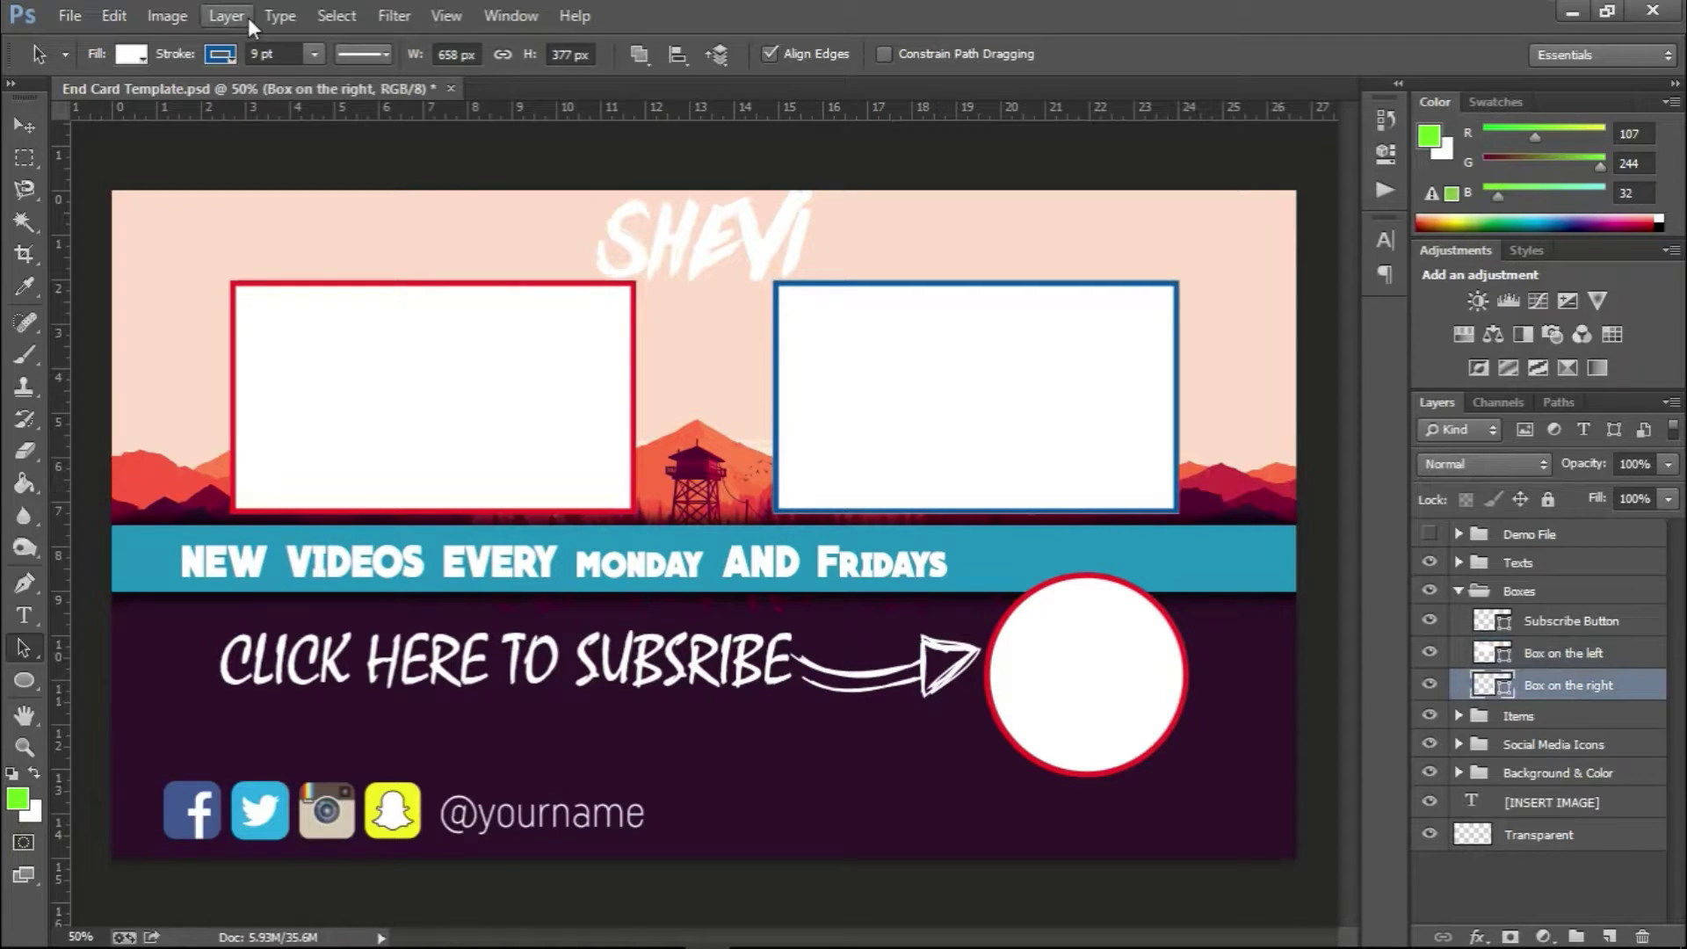
left_click(221, 55)
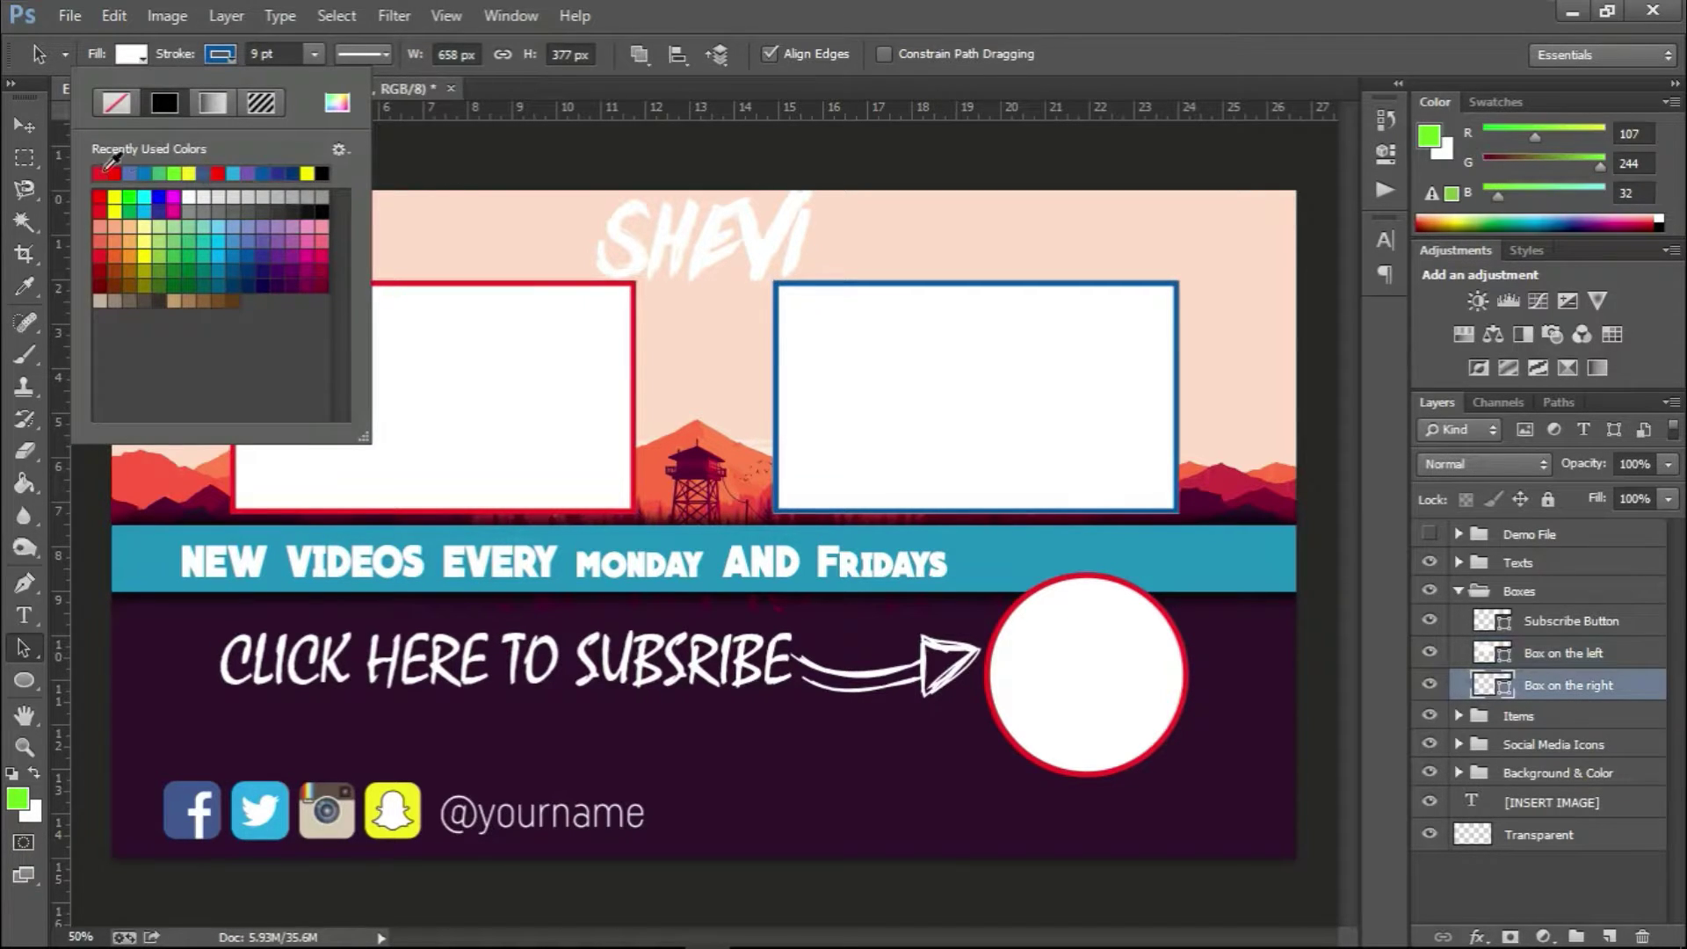
left_click(99, 256)
left_click(1148, 61)
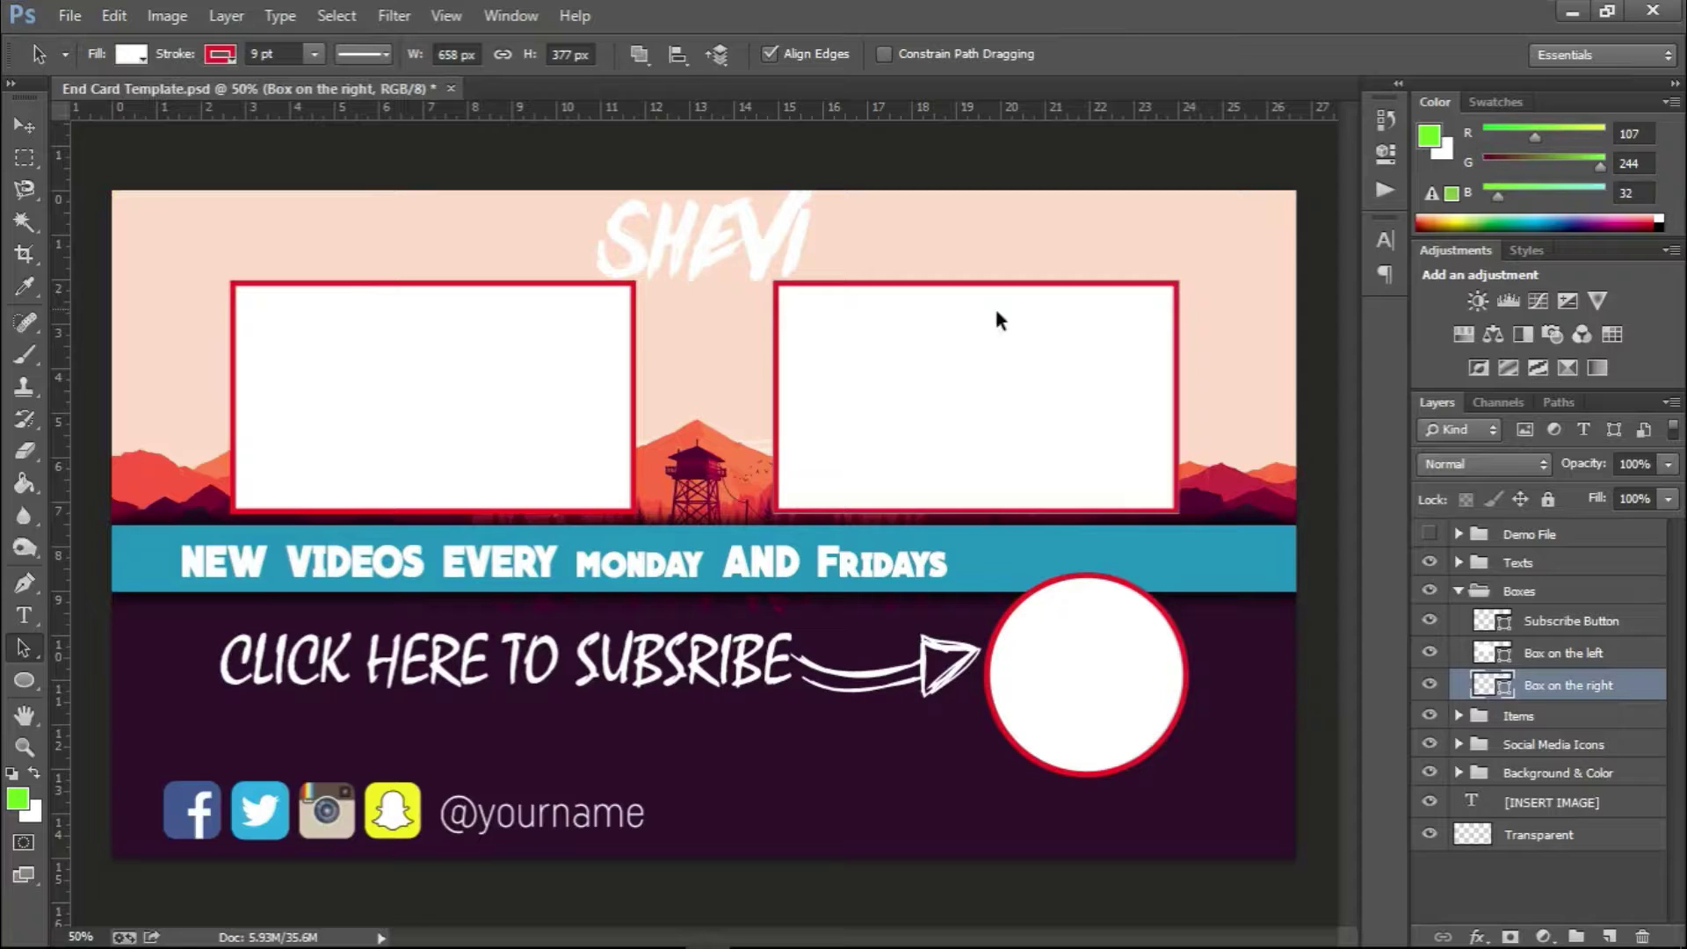
Step: Set the fill of both the right and left video boxes to No Color
left_click(148, 58)
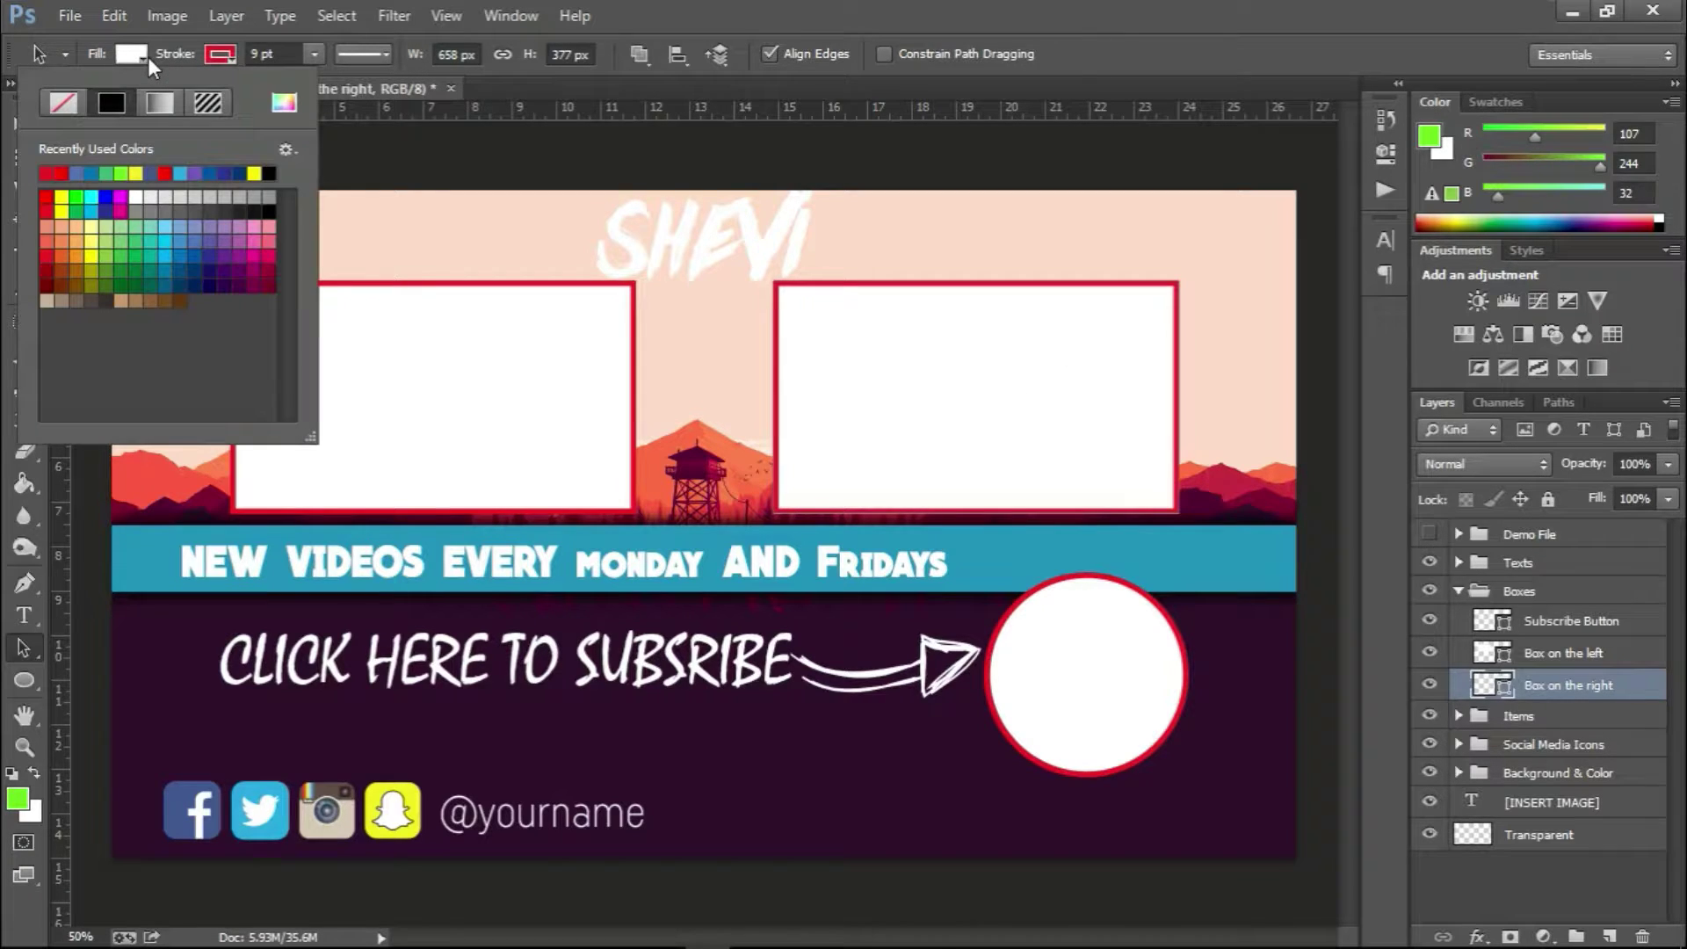
left_click(61, 103)
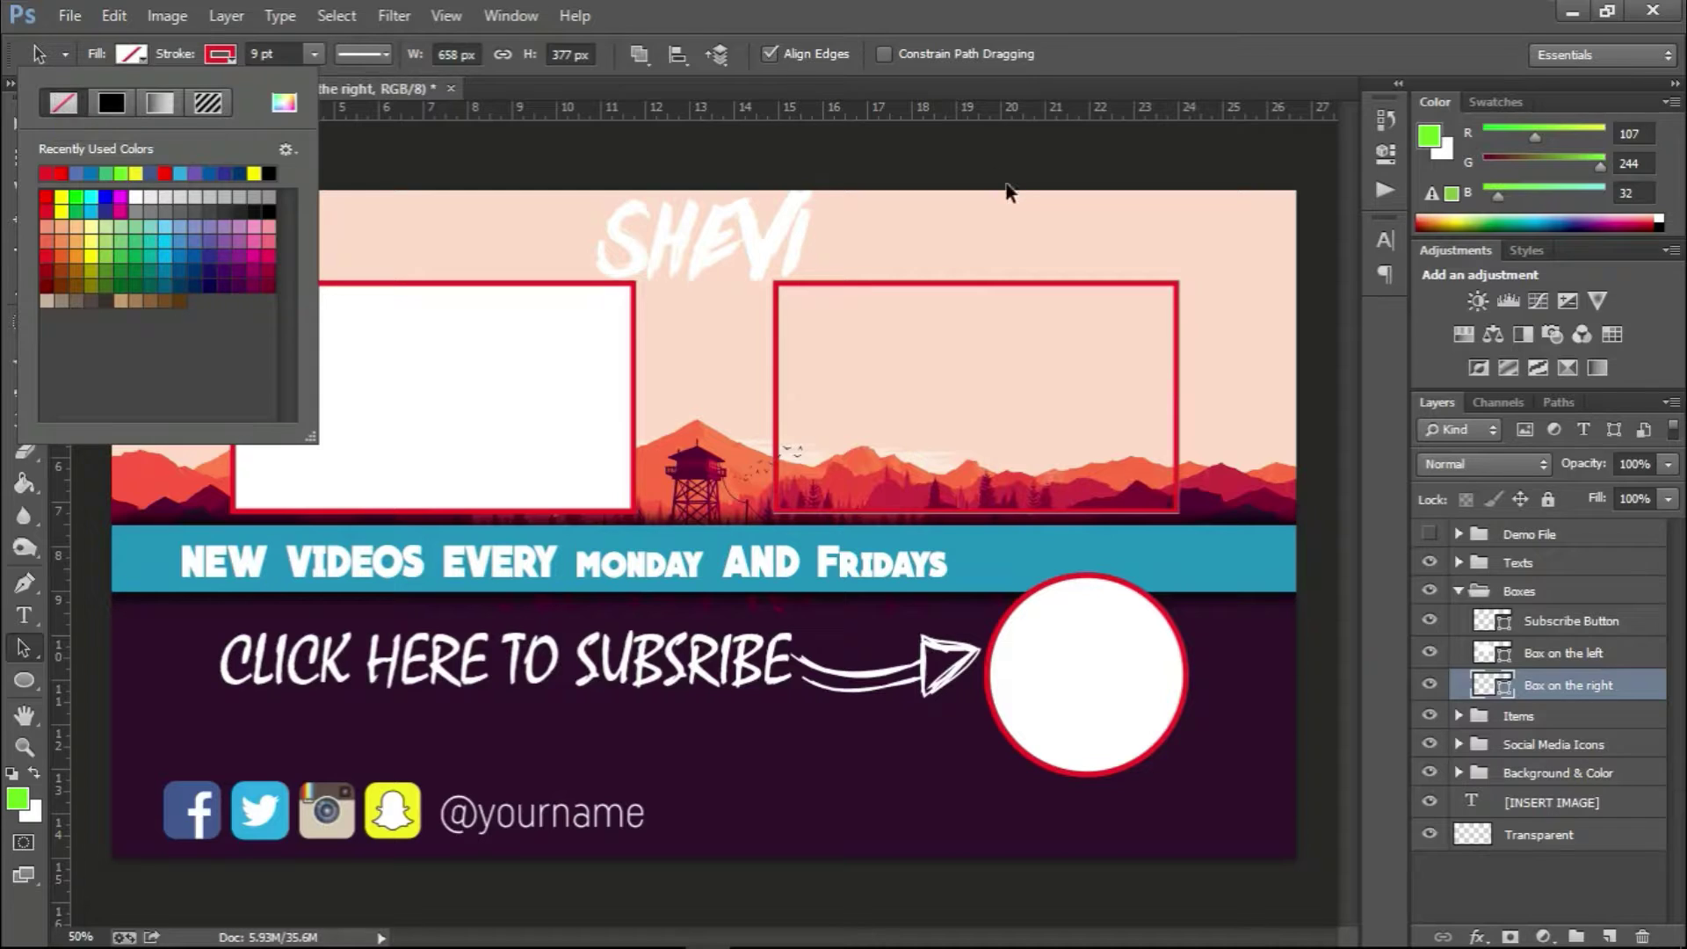
left_click(1551, 659)
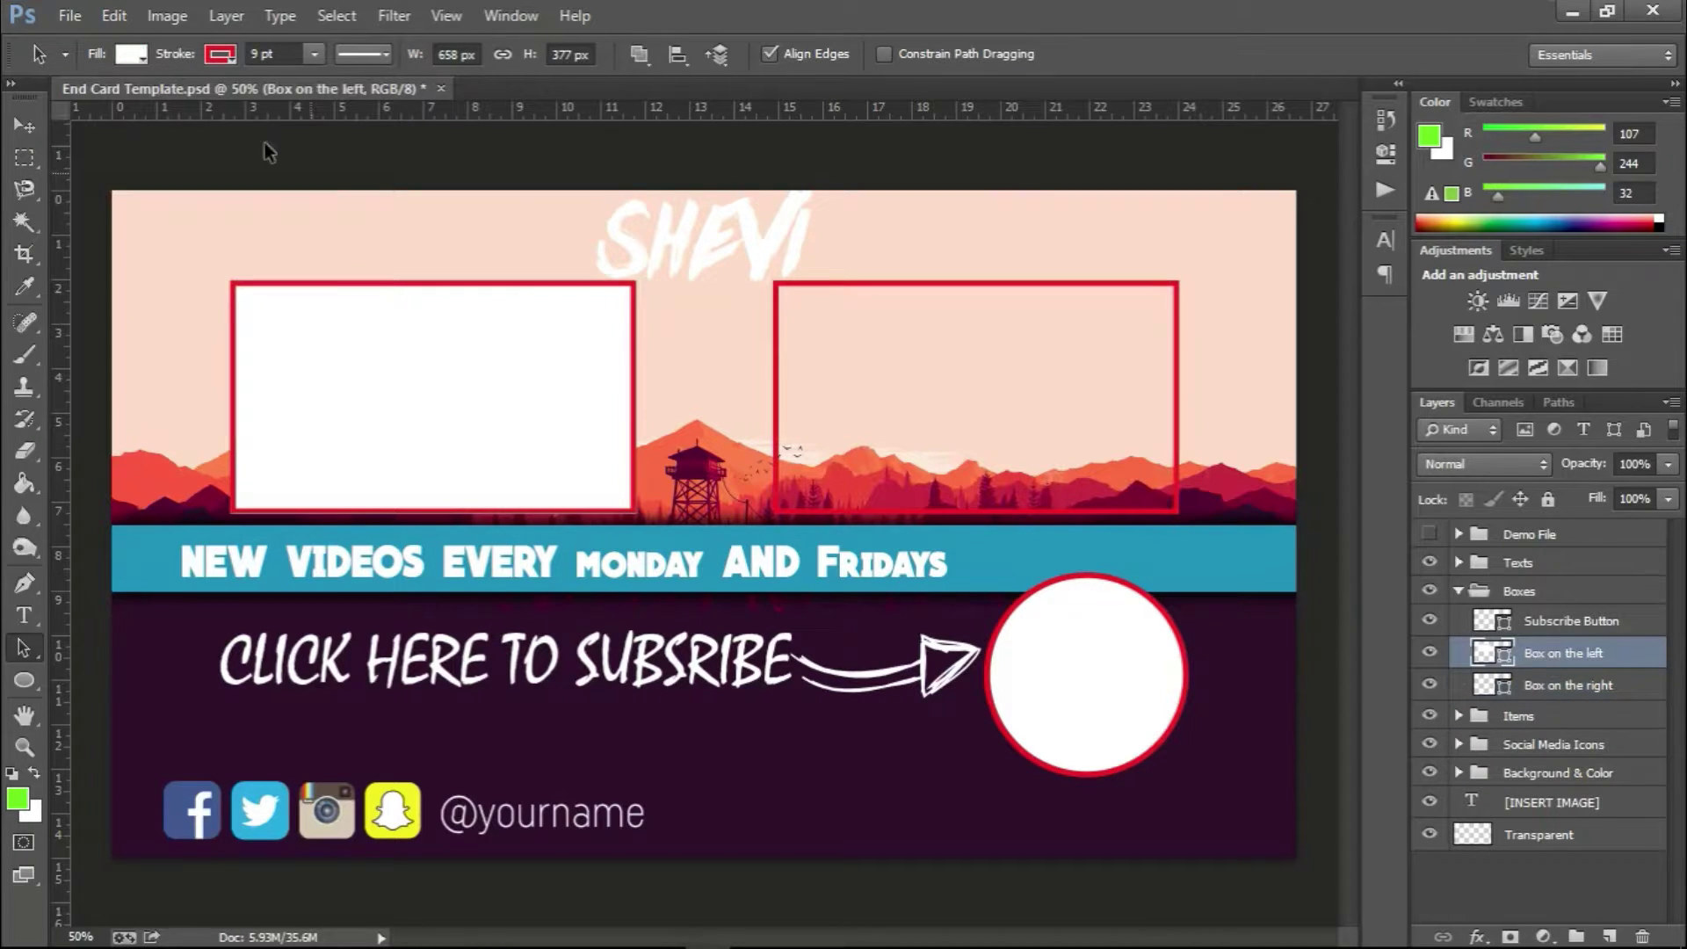
left_click(142, 56)
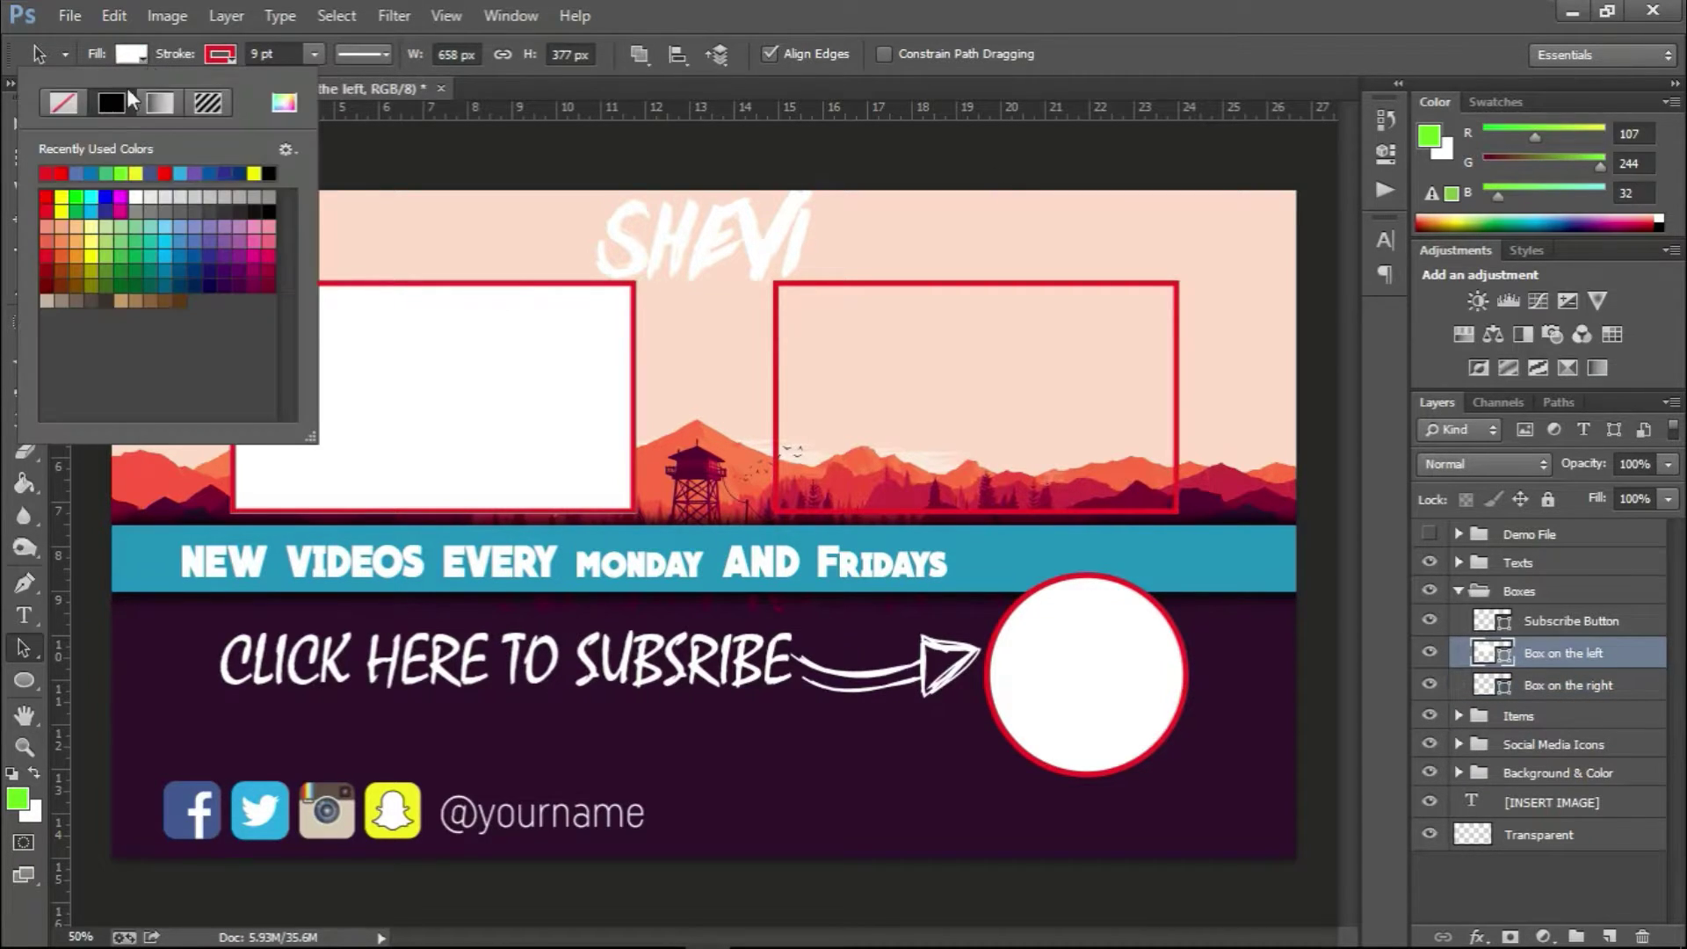
left_click(63, 104)
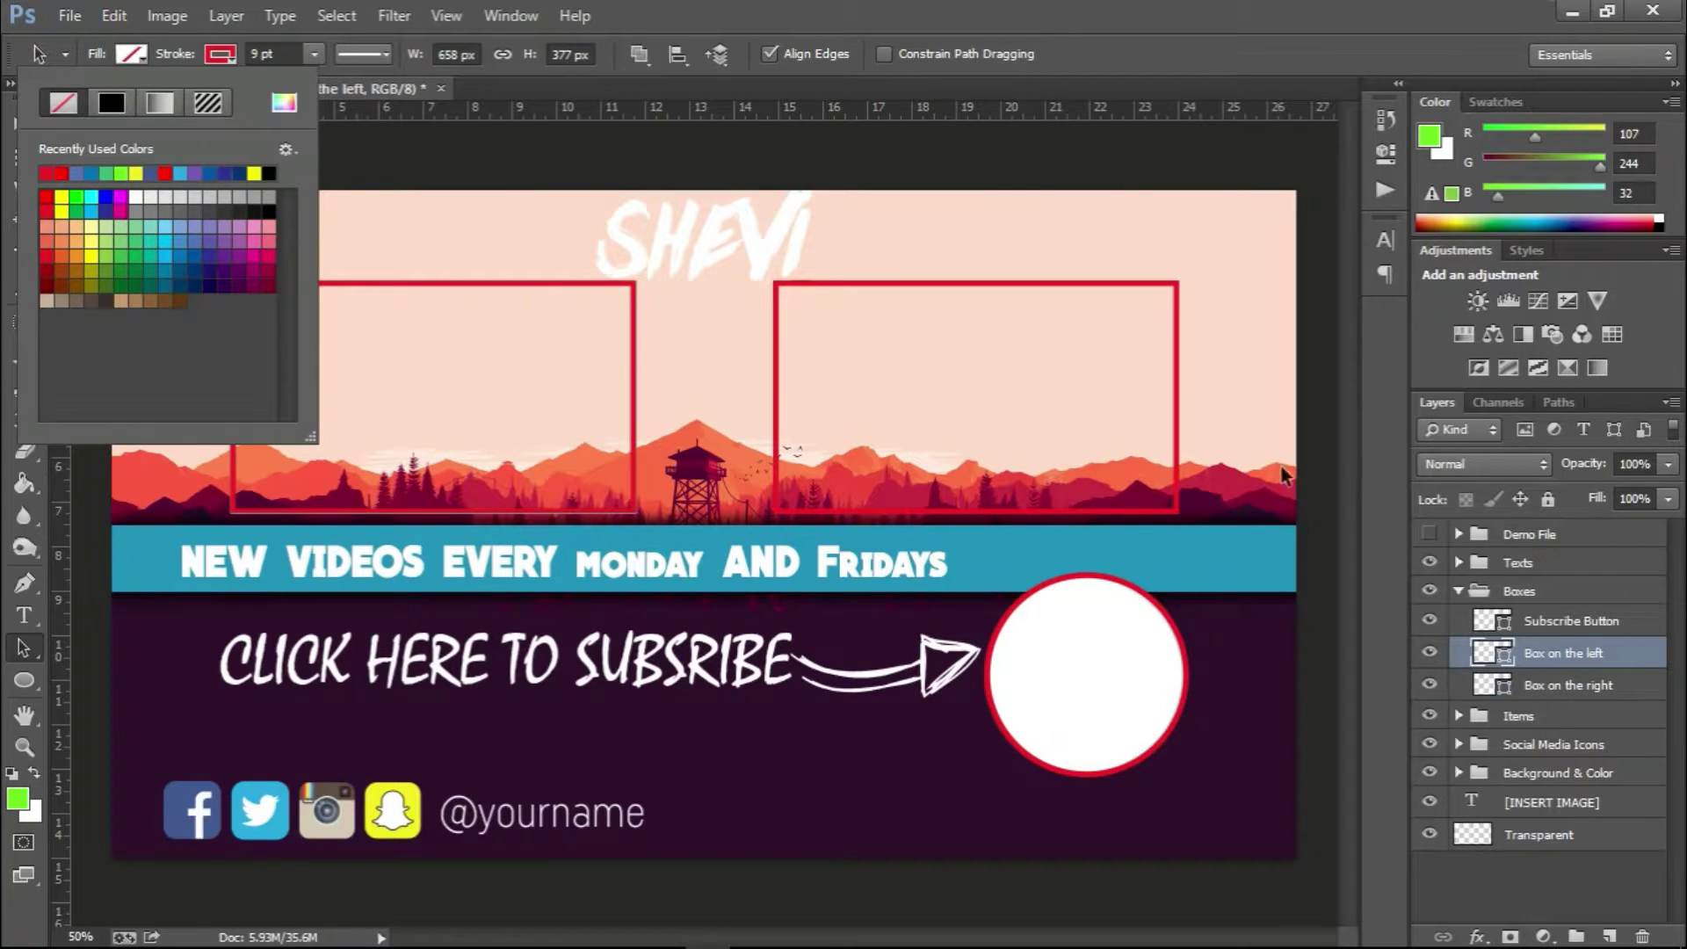
left_click(1472, 661)
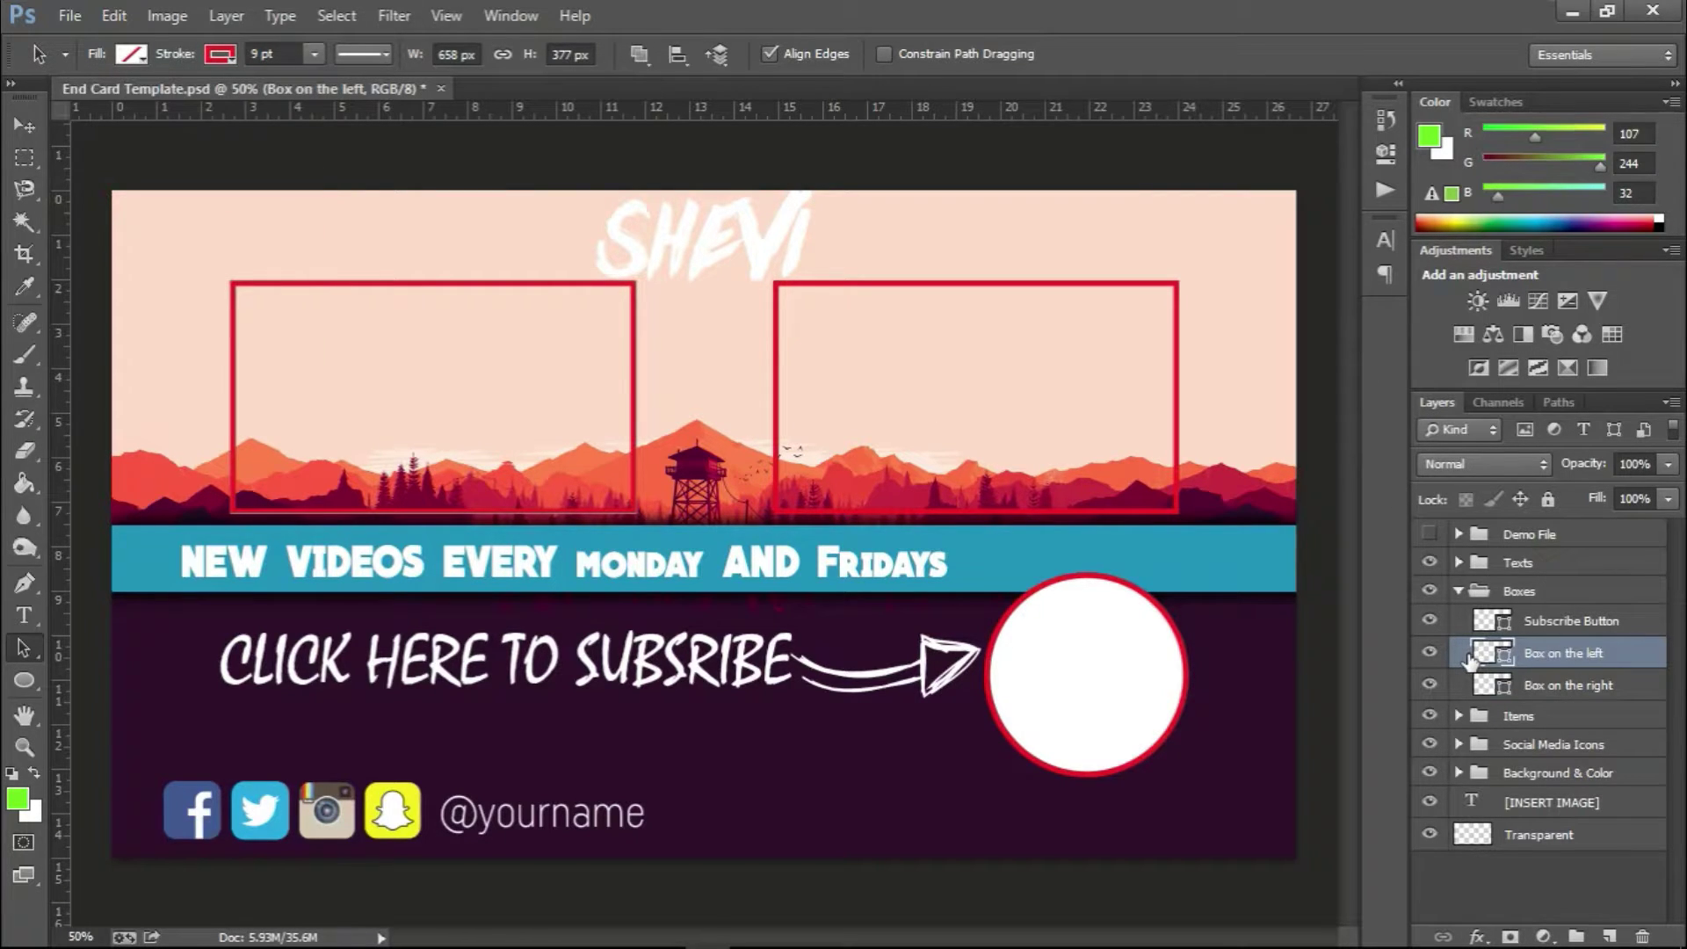
Step: Set the Subscribe Button circle's fill to No Color, leaving a red ring
left_click(1542, 620)
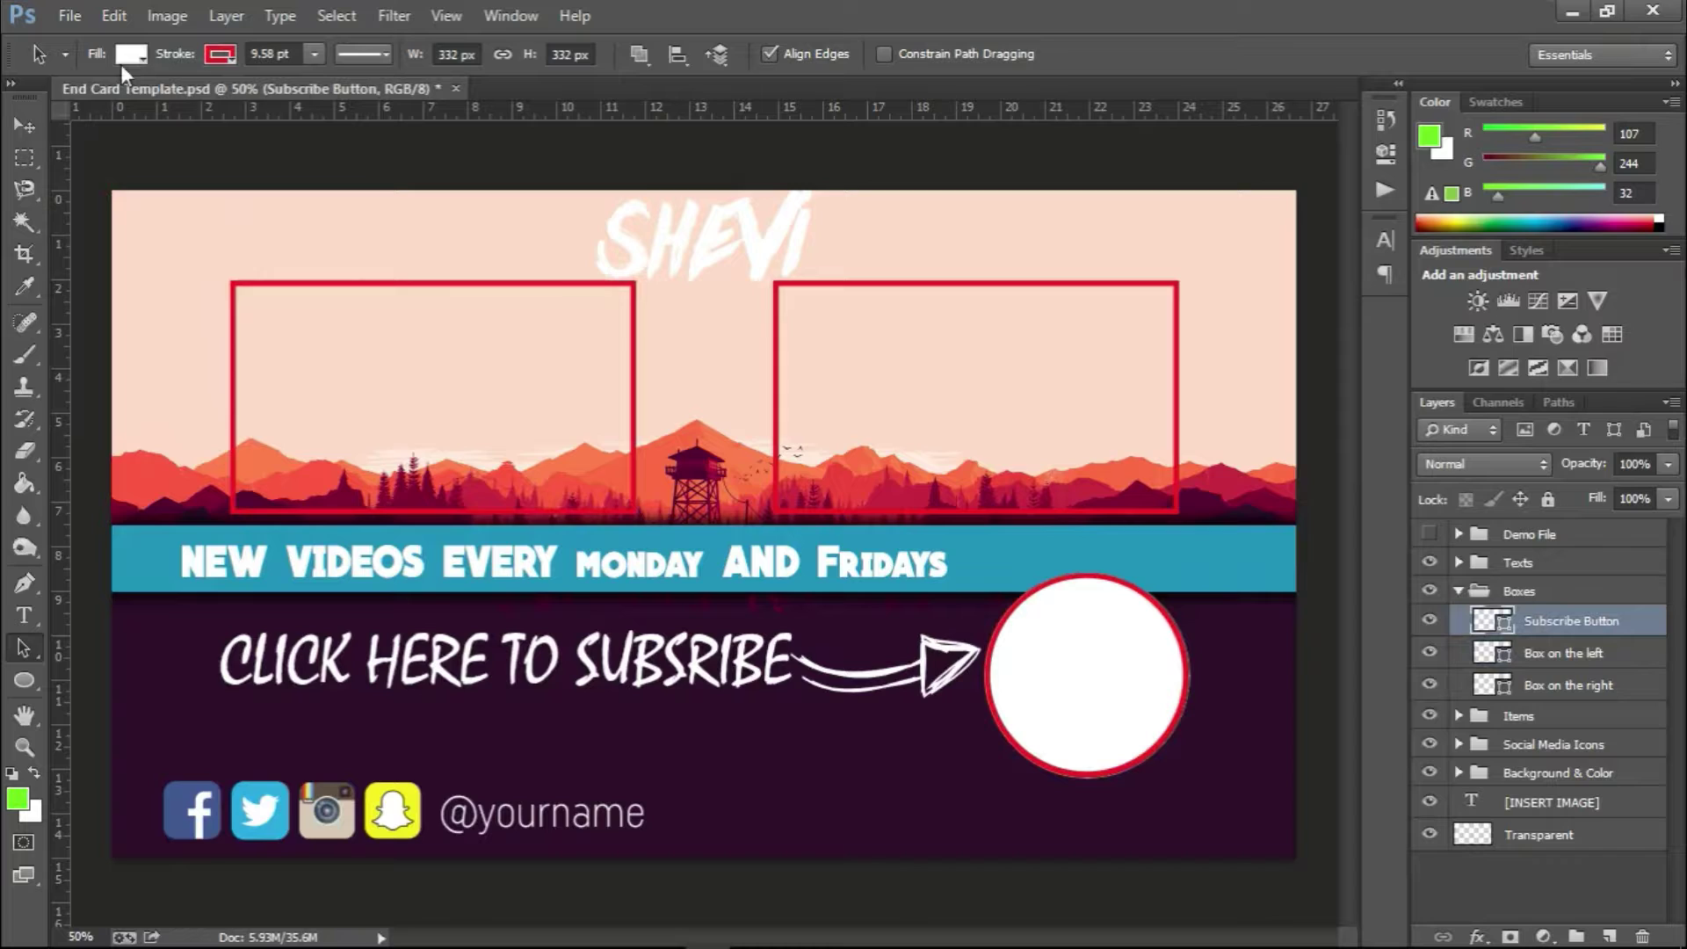
left_click(133, 54)
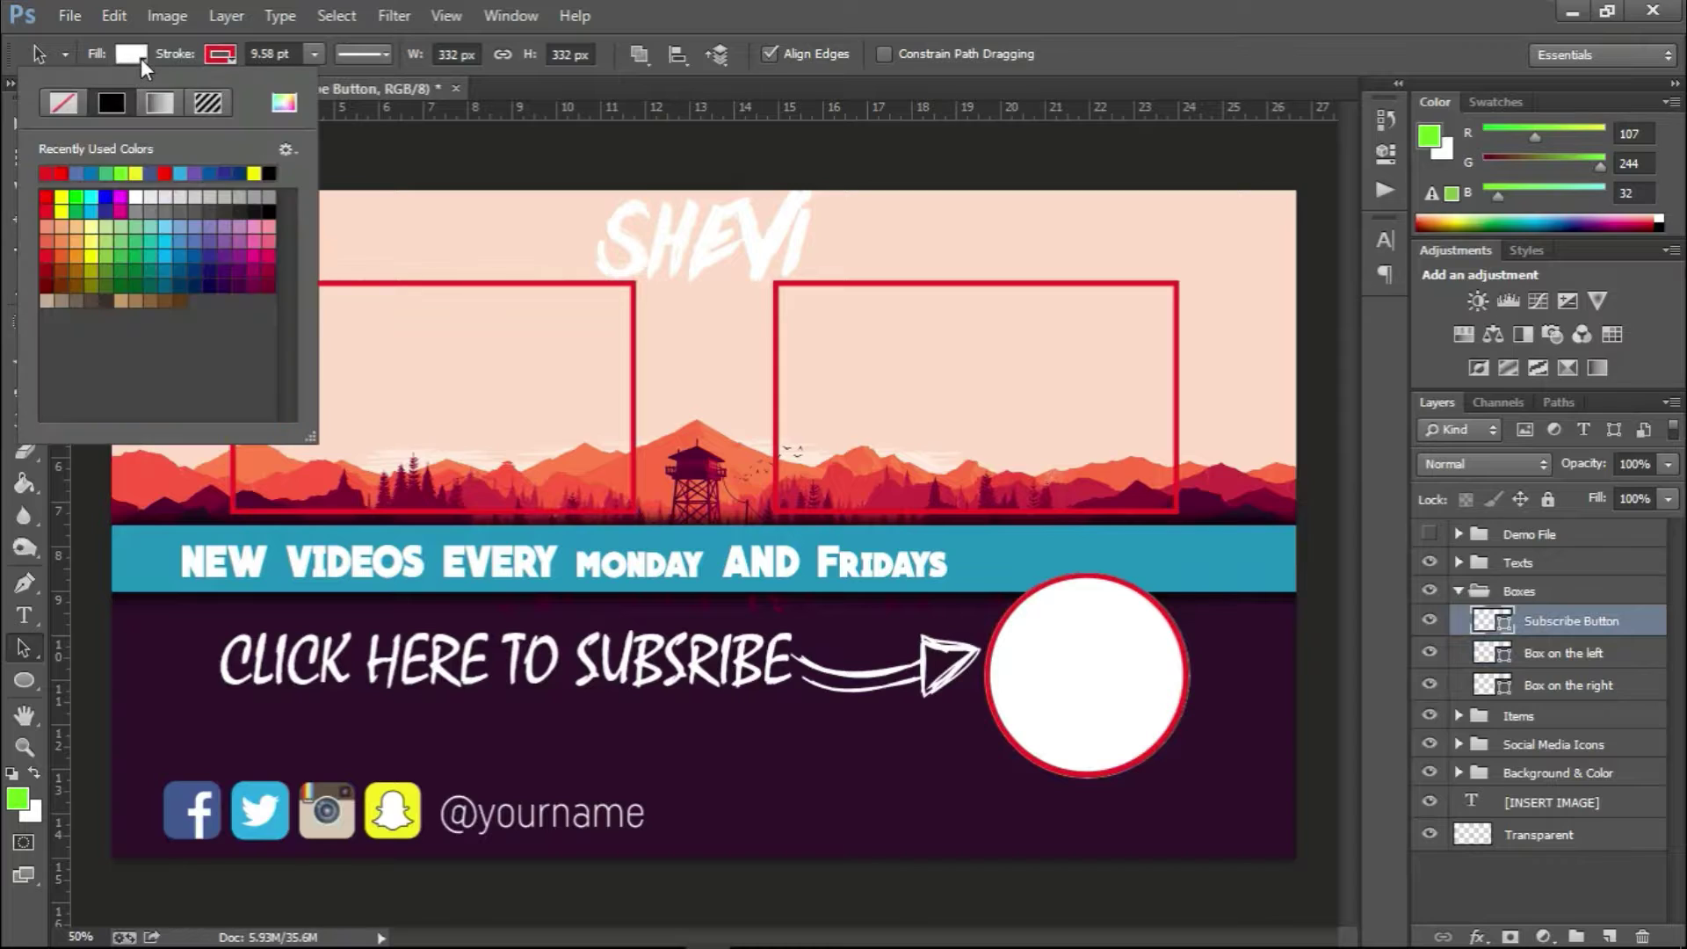
left_click(65, 100)
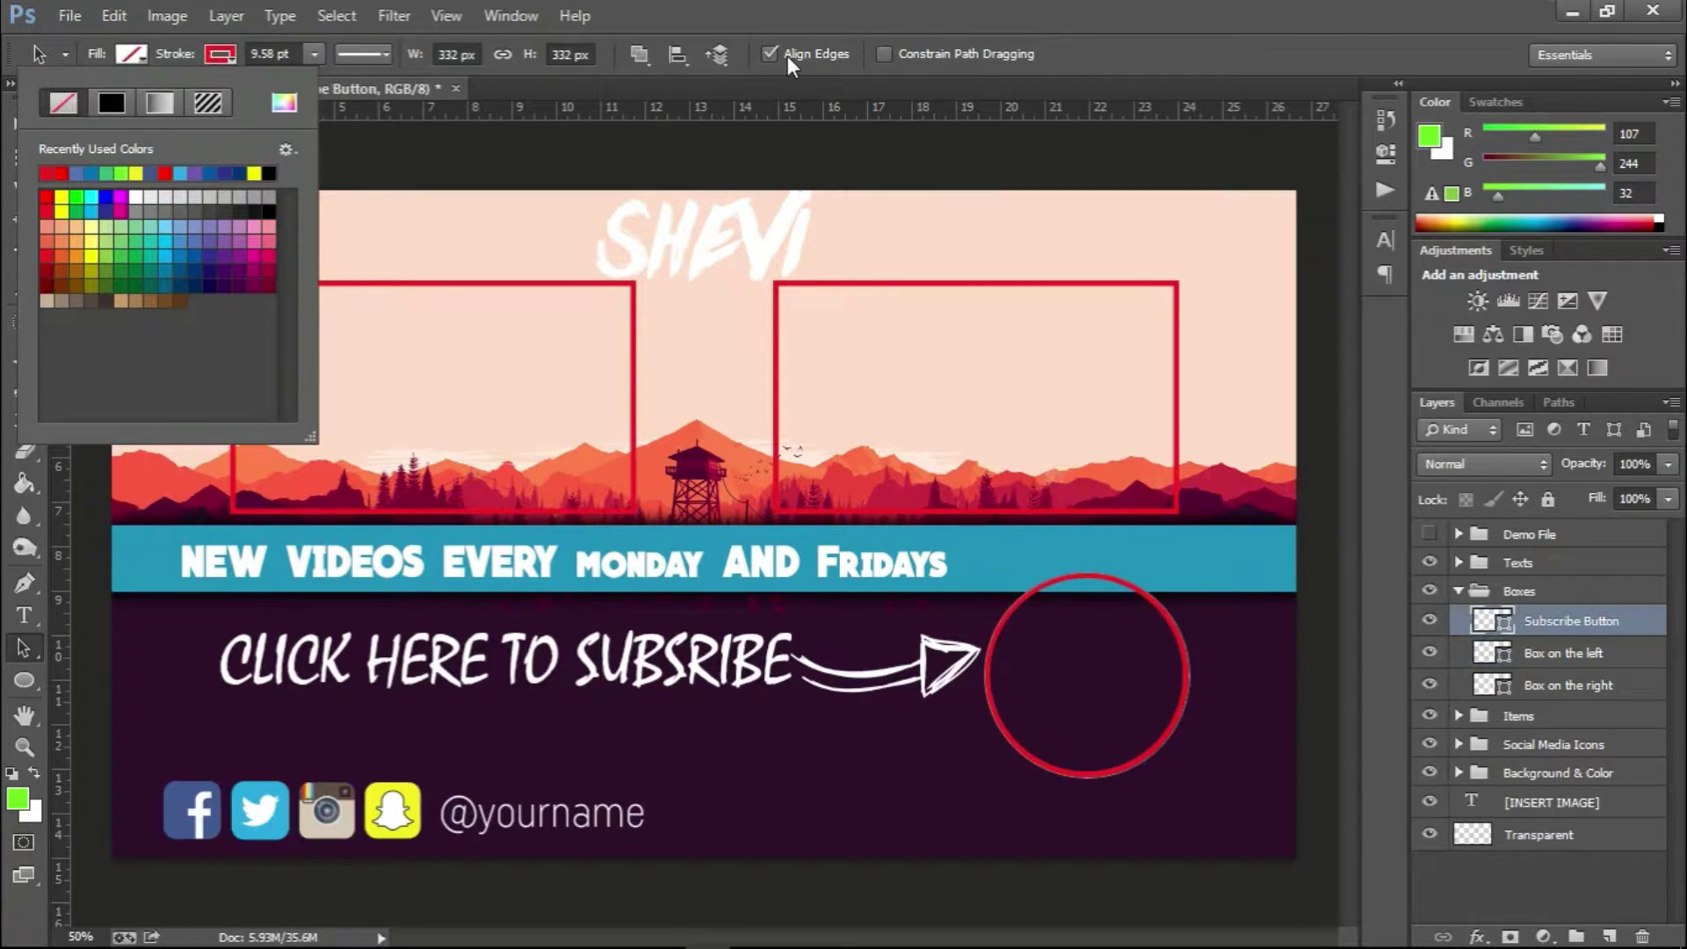
left_click(1279, 5)
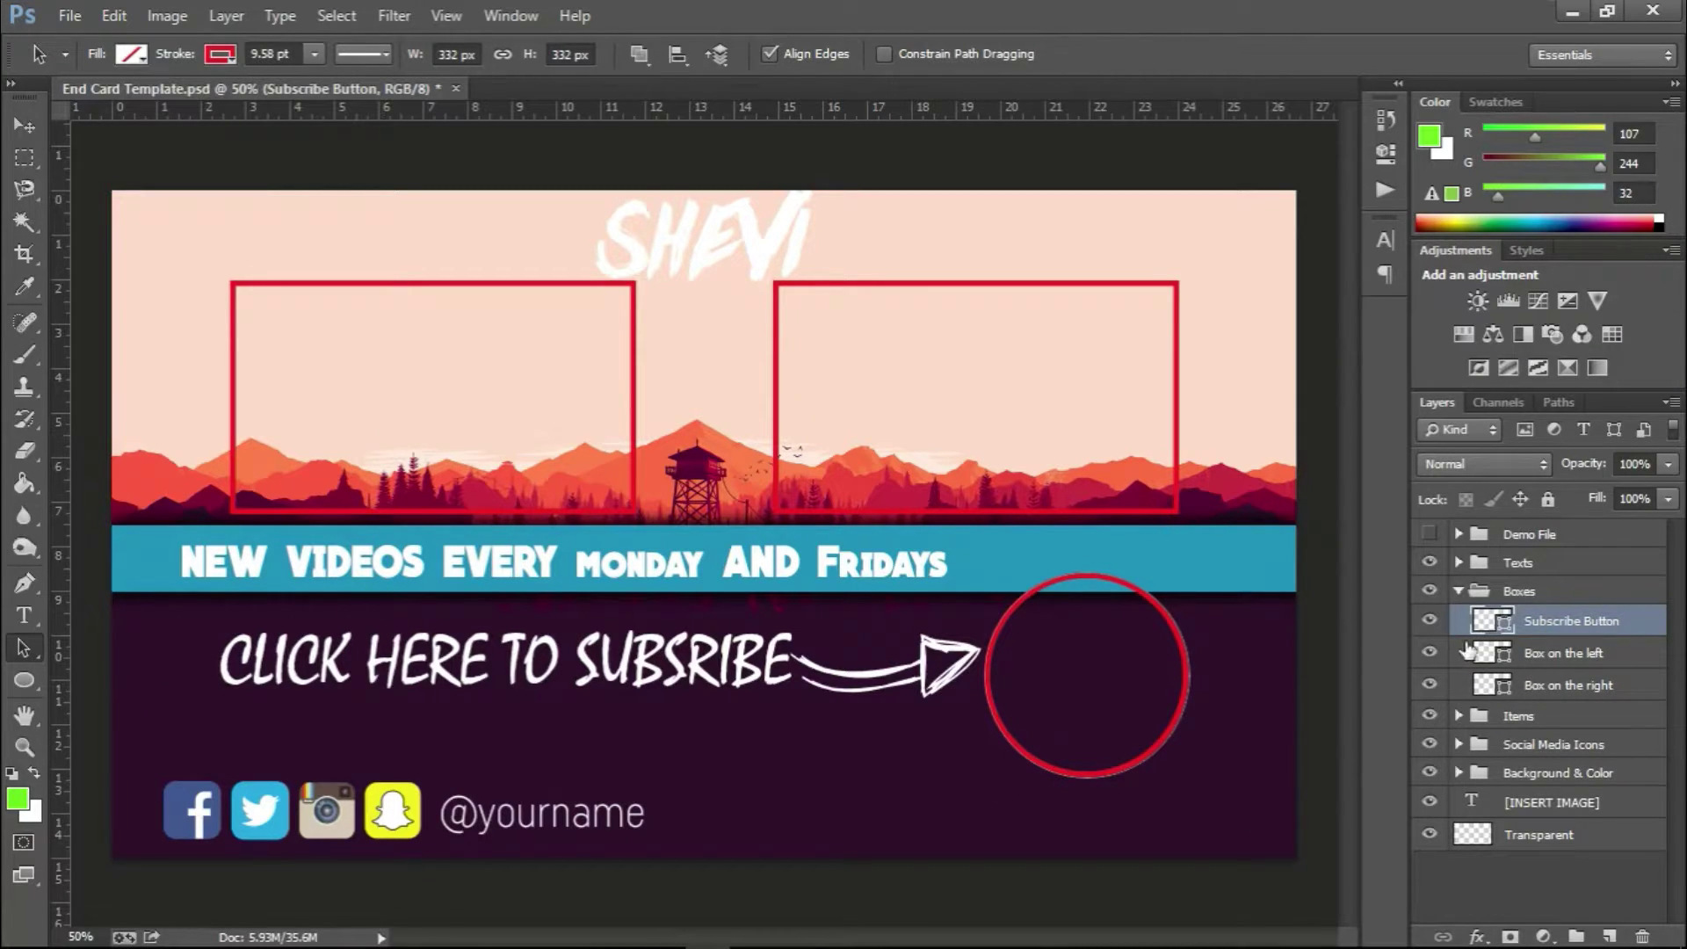
left_click(1479, 590)
left_click(1459, 591)
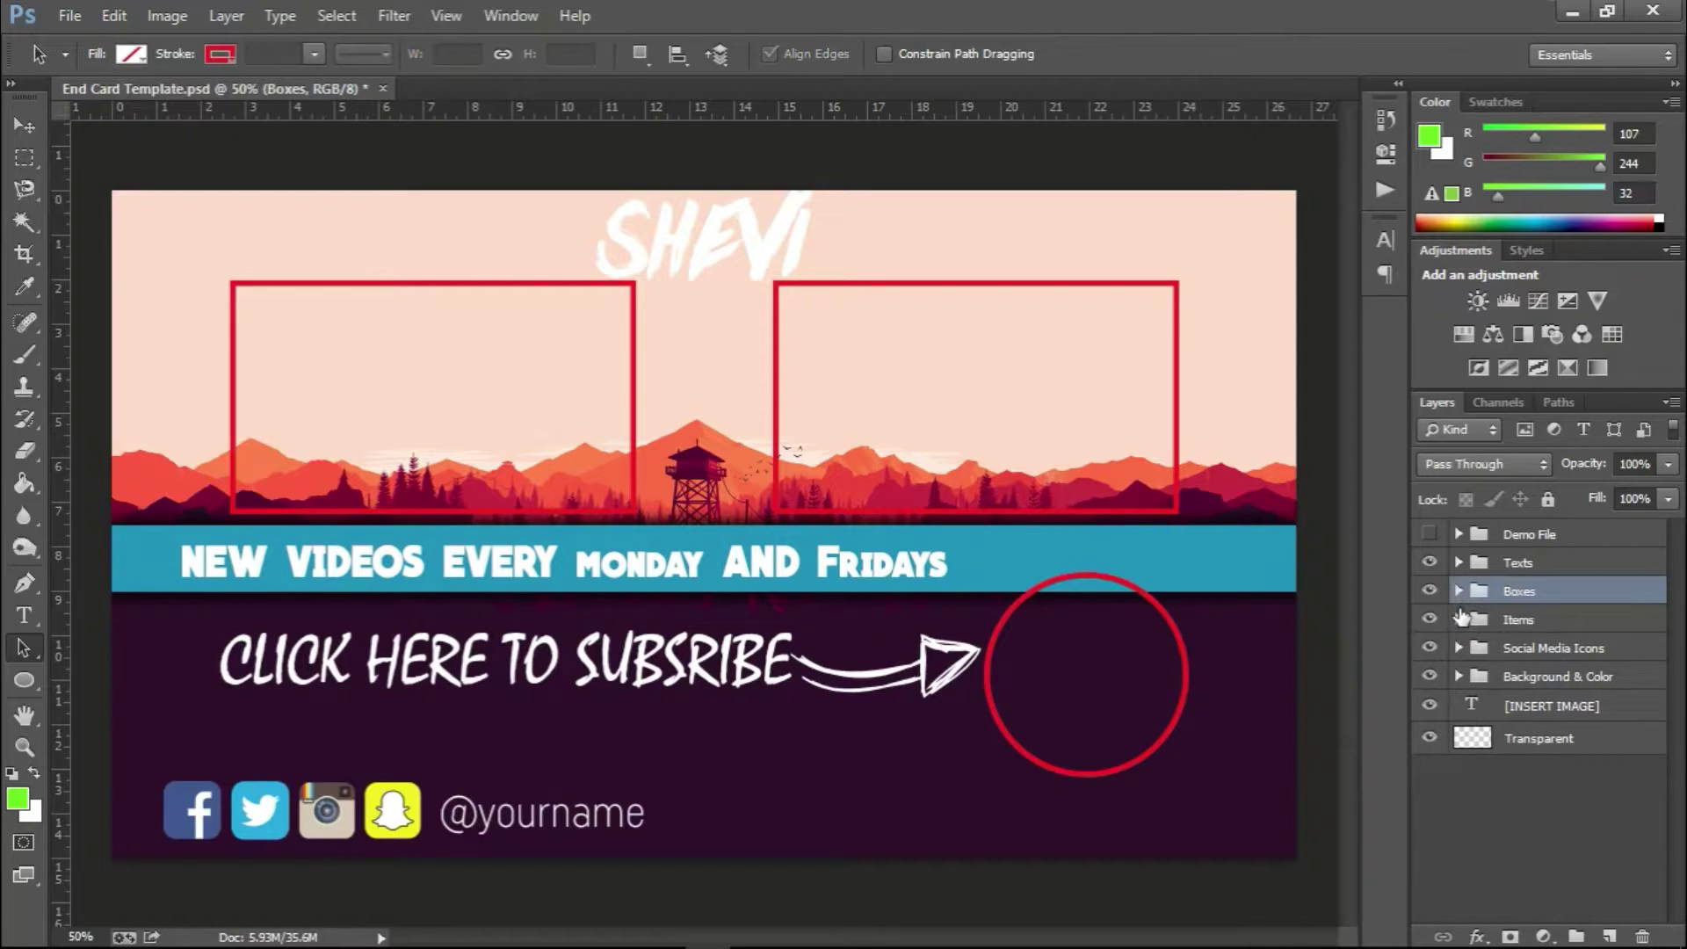
left_click(1459, 619)
left_click(1529, 687)
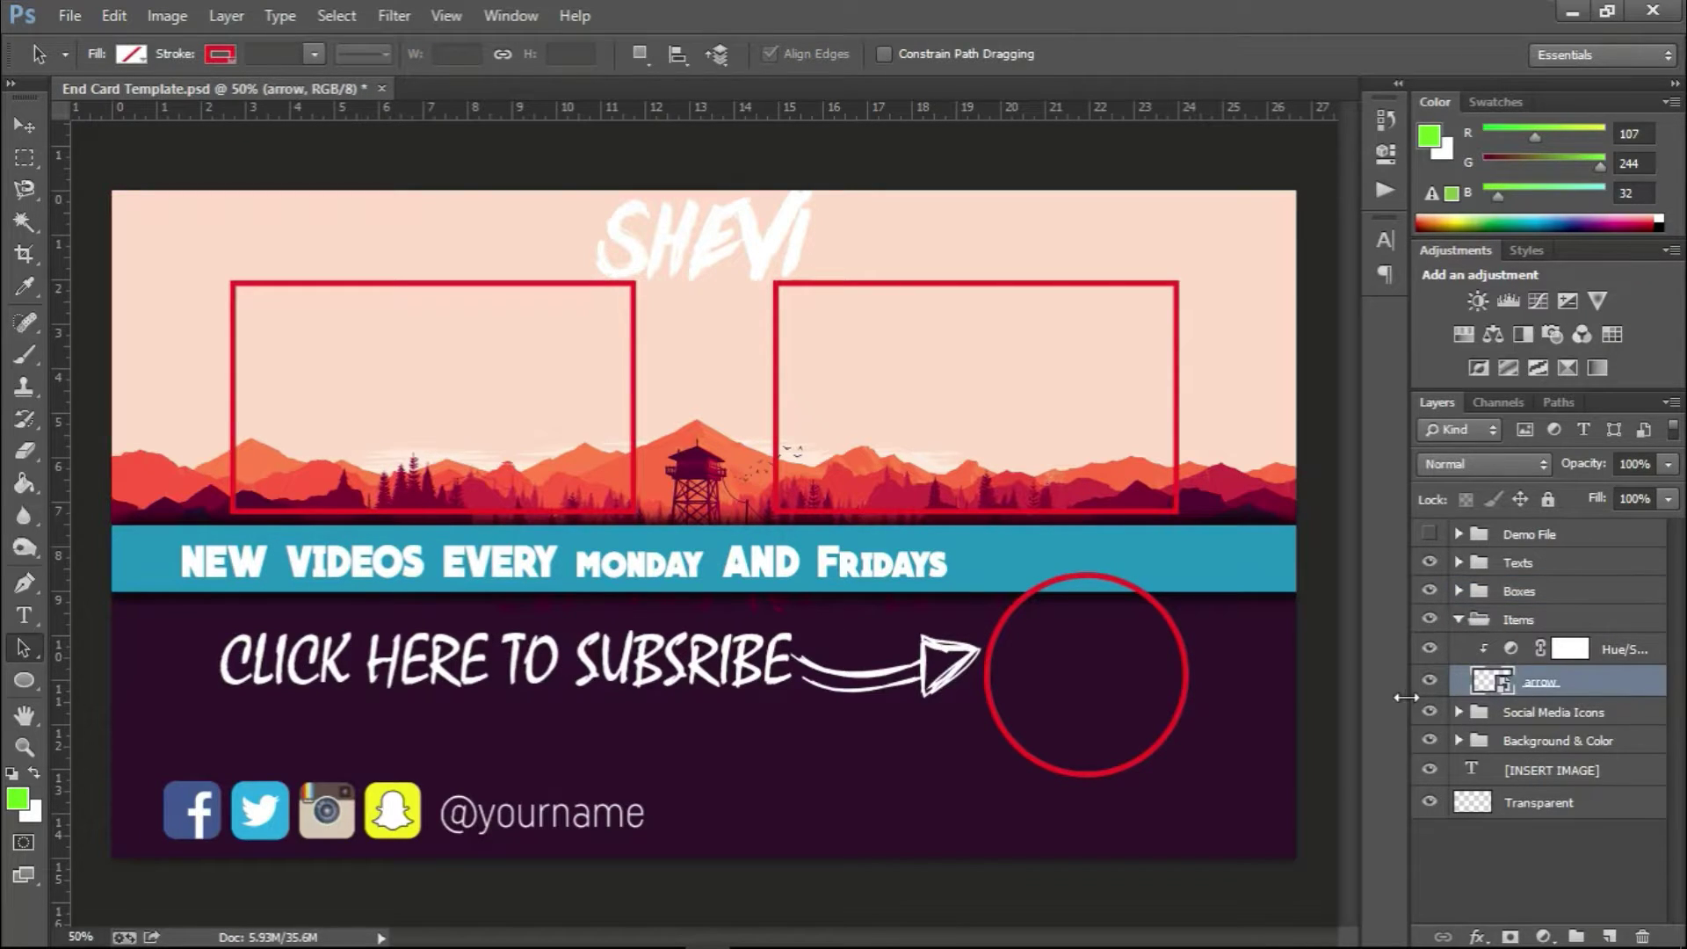
left_click(1430, 682)
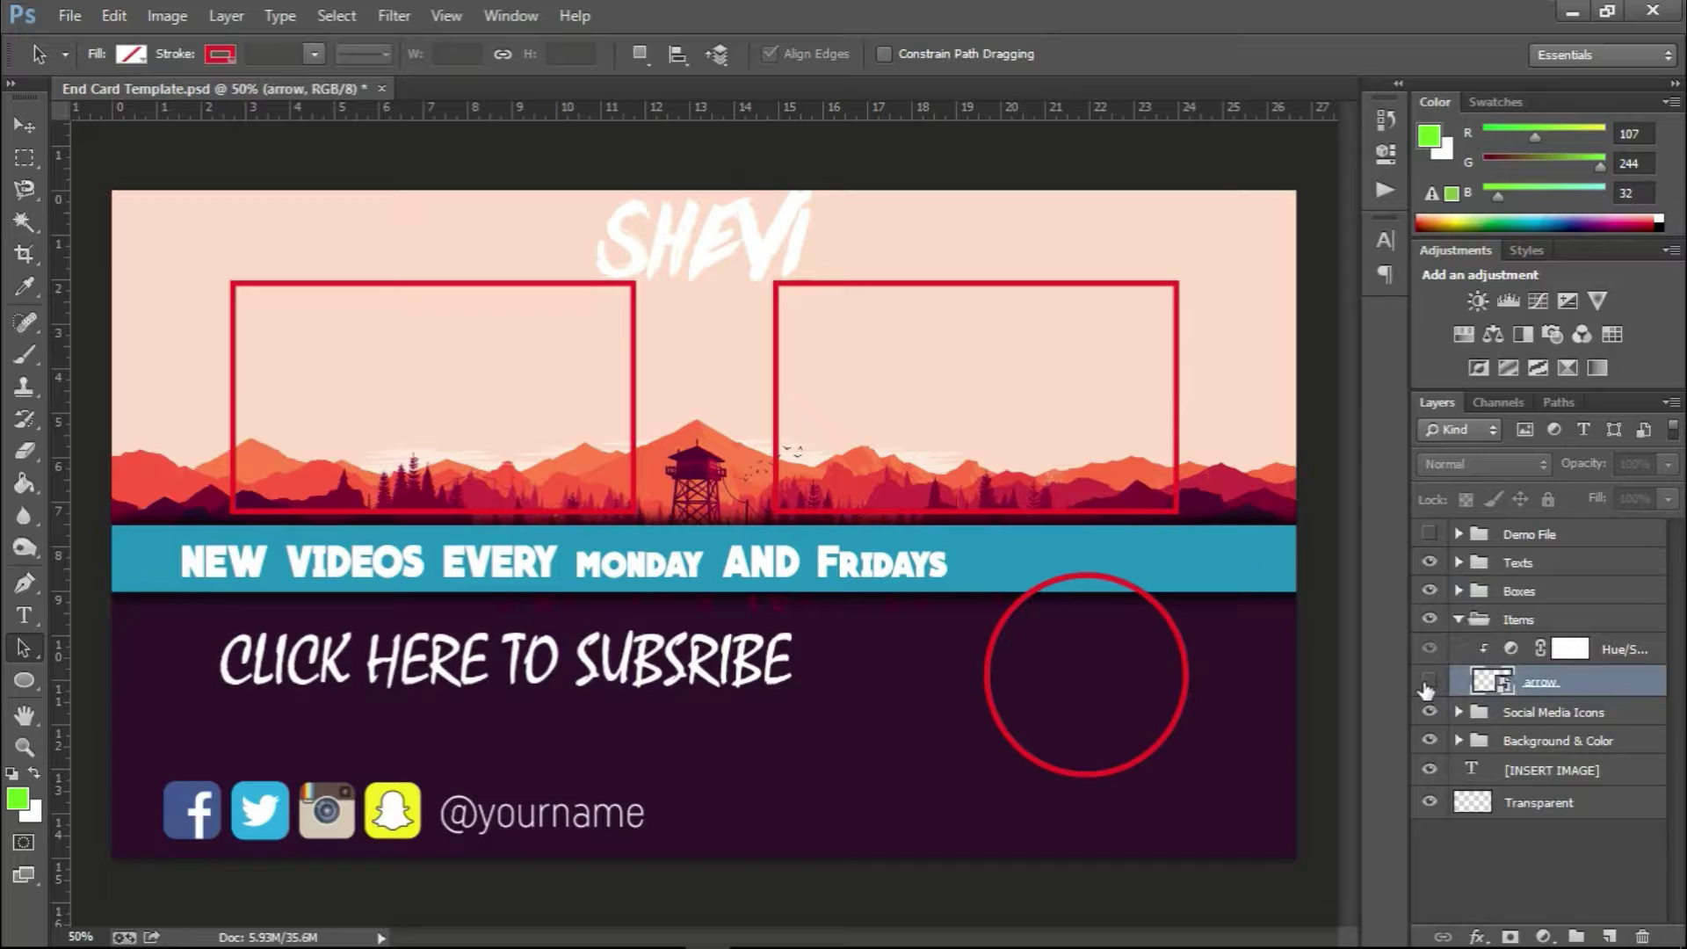
left_click(1428, 685)
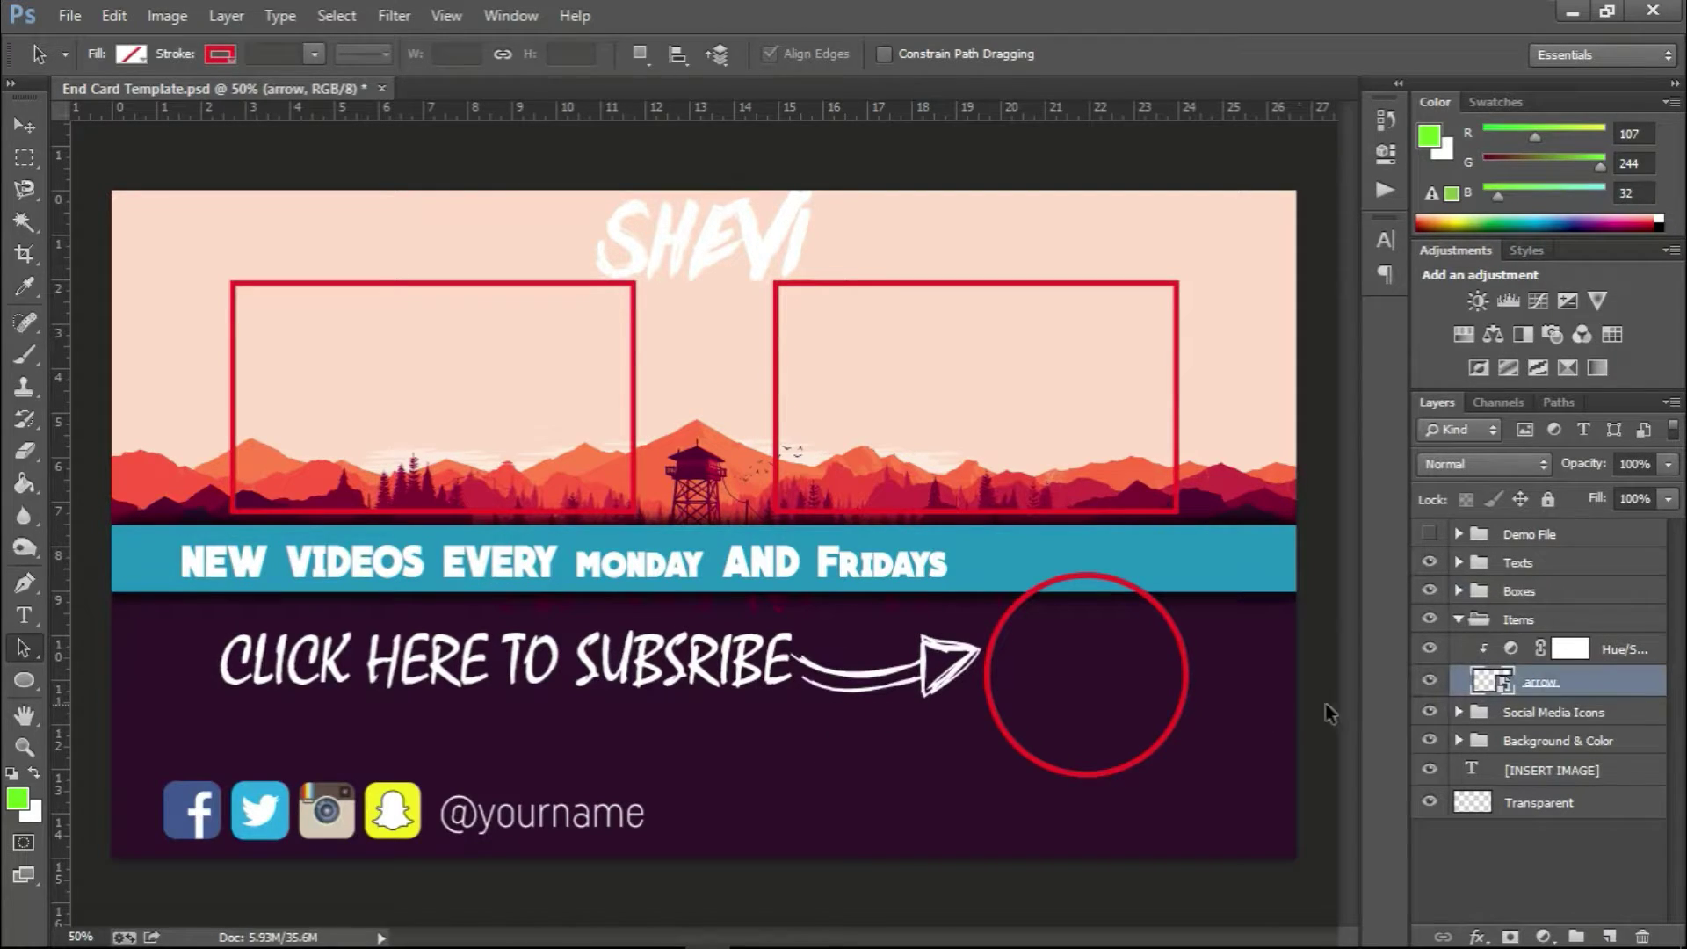
left_click(1456, 620)
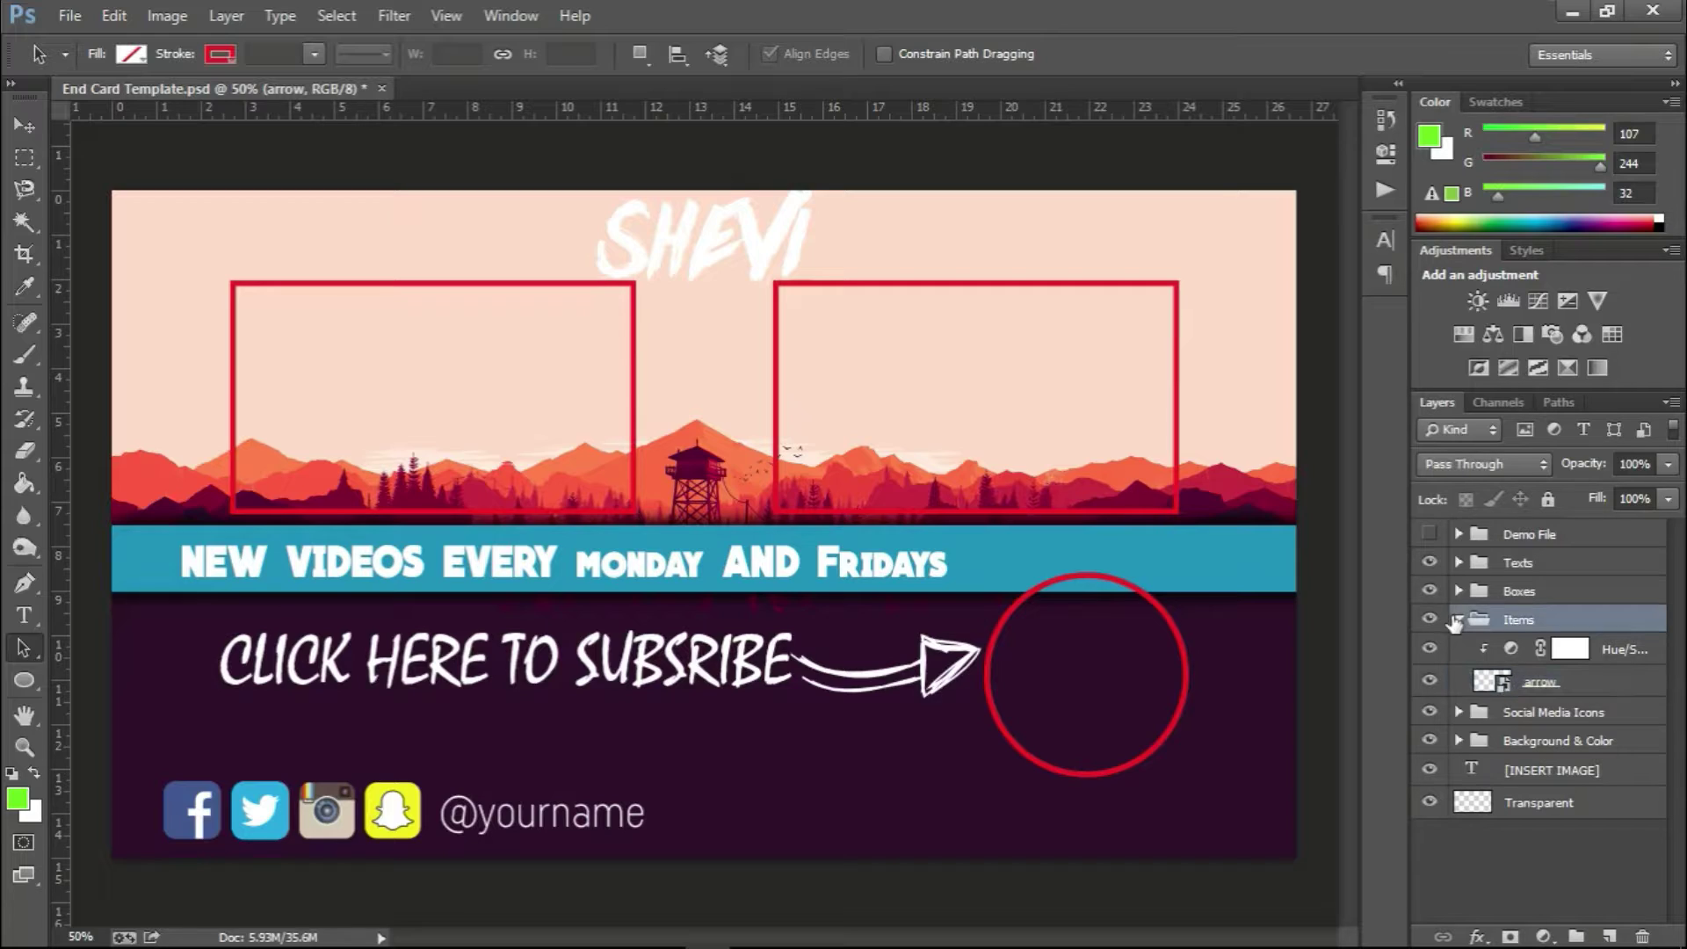
Step: Collapse Items, then toggle the YouTube and Facebook icons in Social Media Icons and collapse it
left_click(1458, 621)
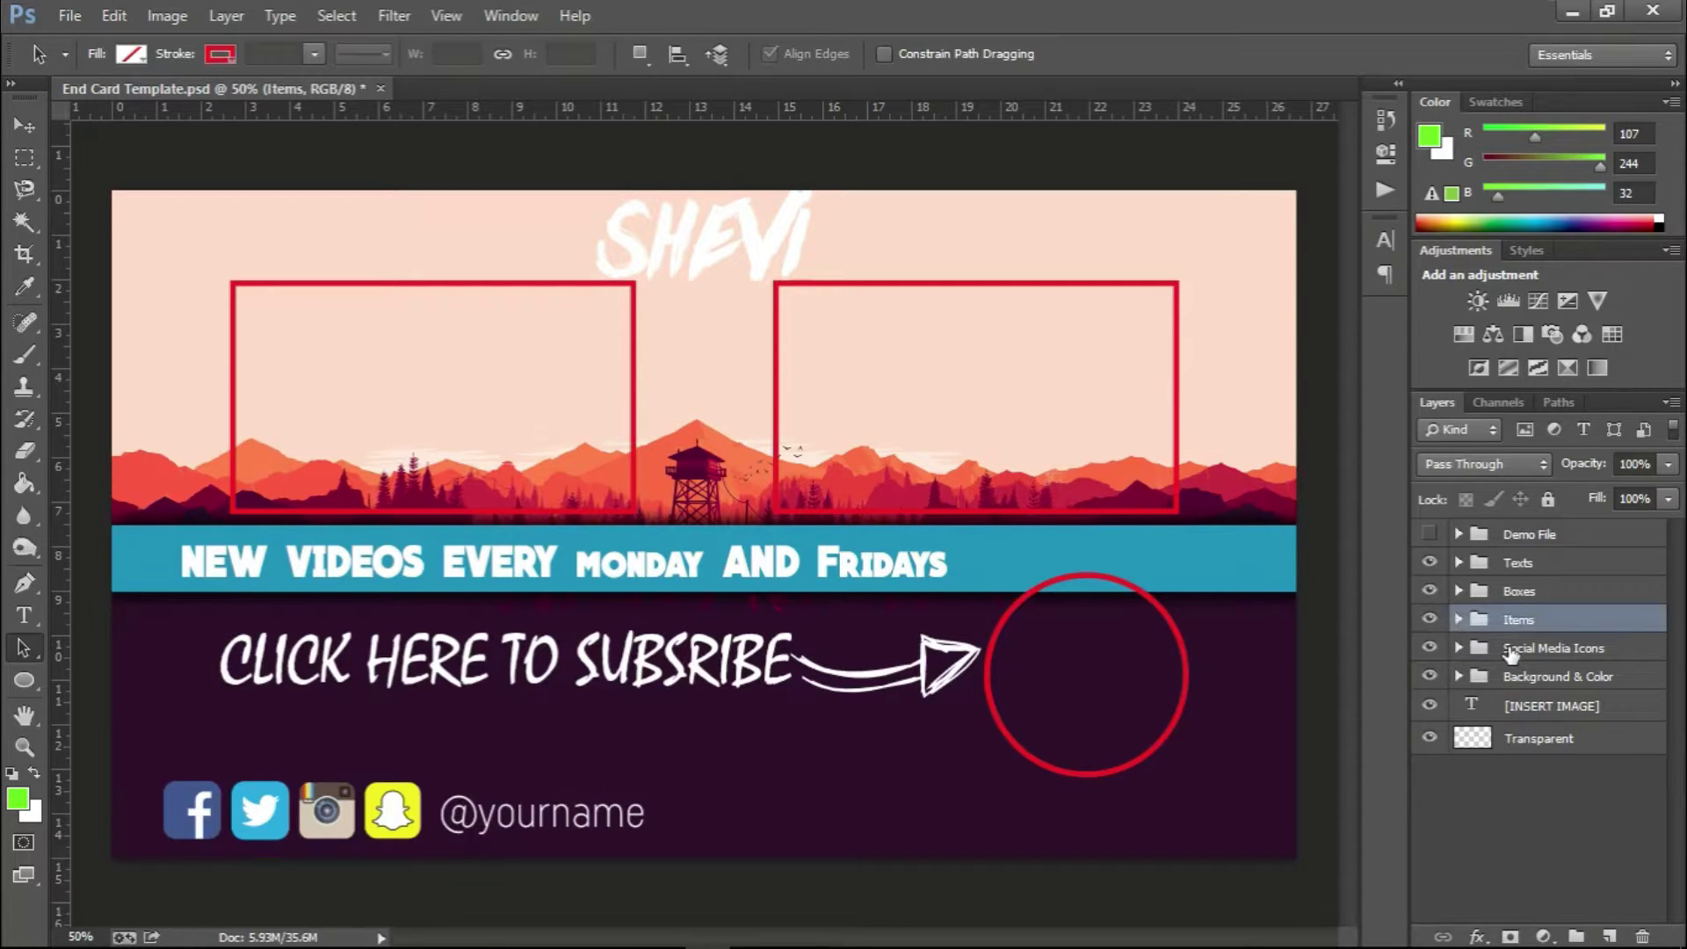
left_click(1451, 647)
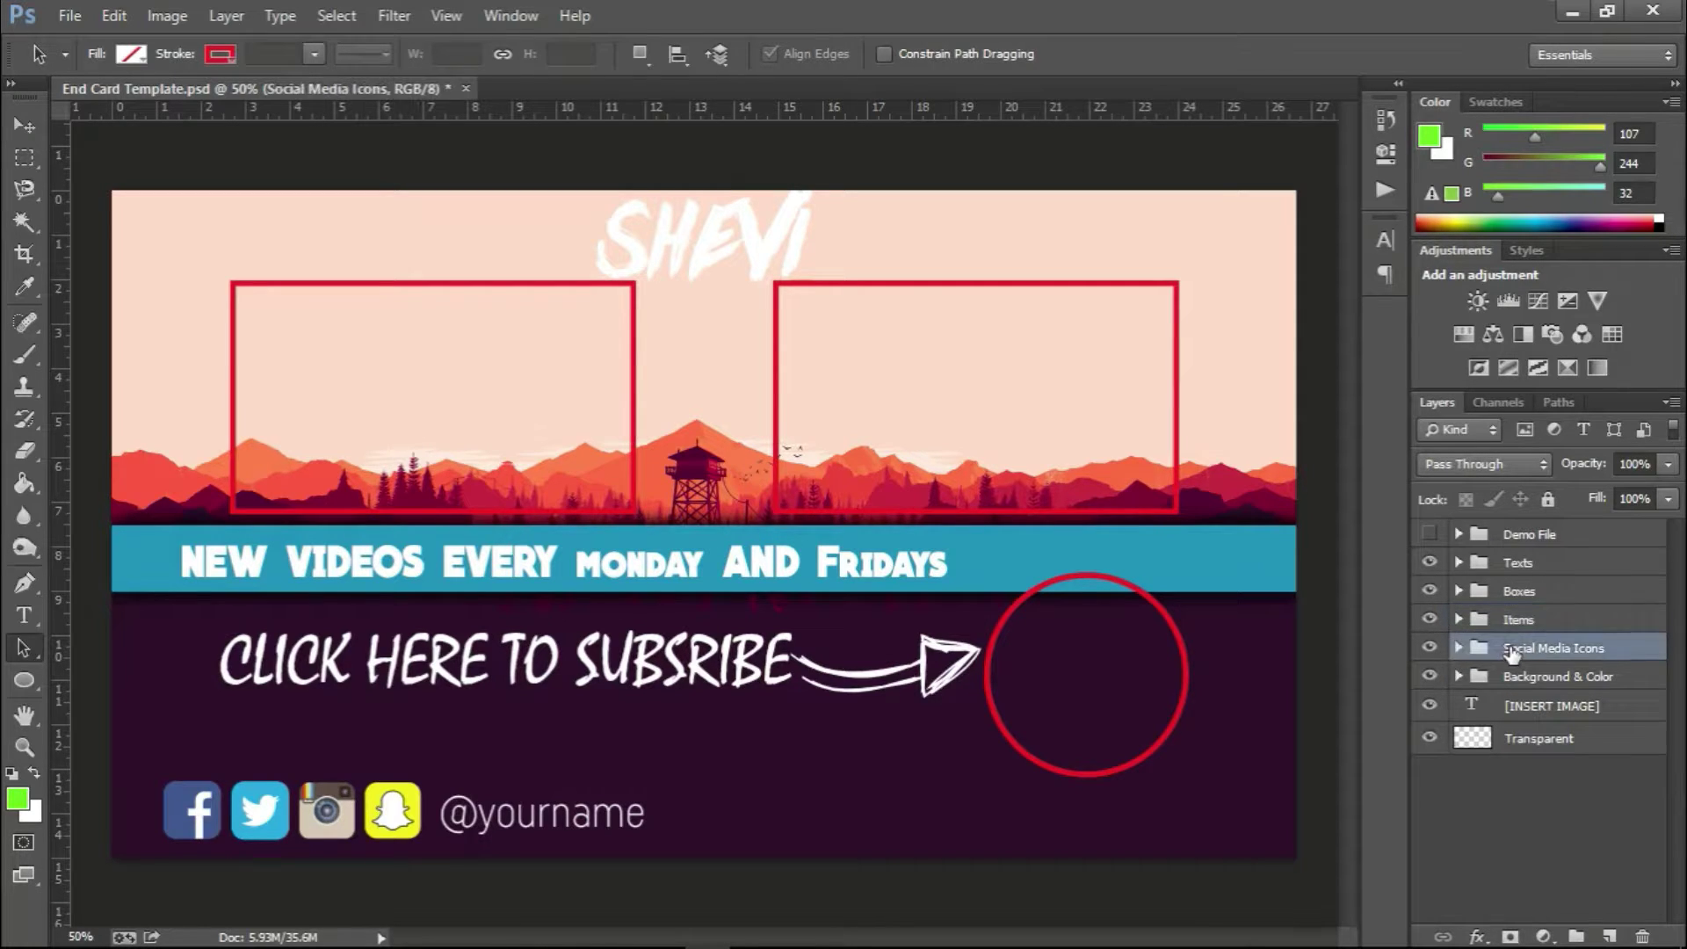
left_click(1456, 649)
left_click(1430, 677)
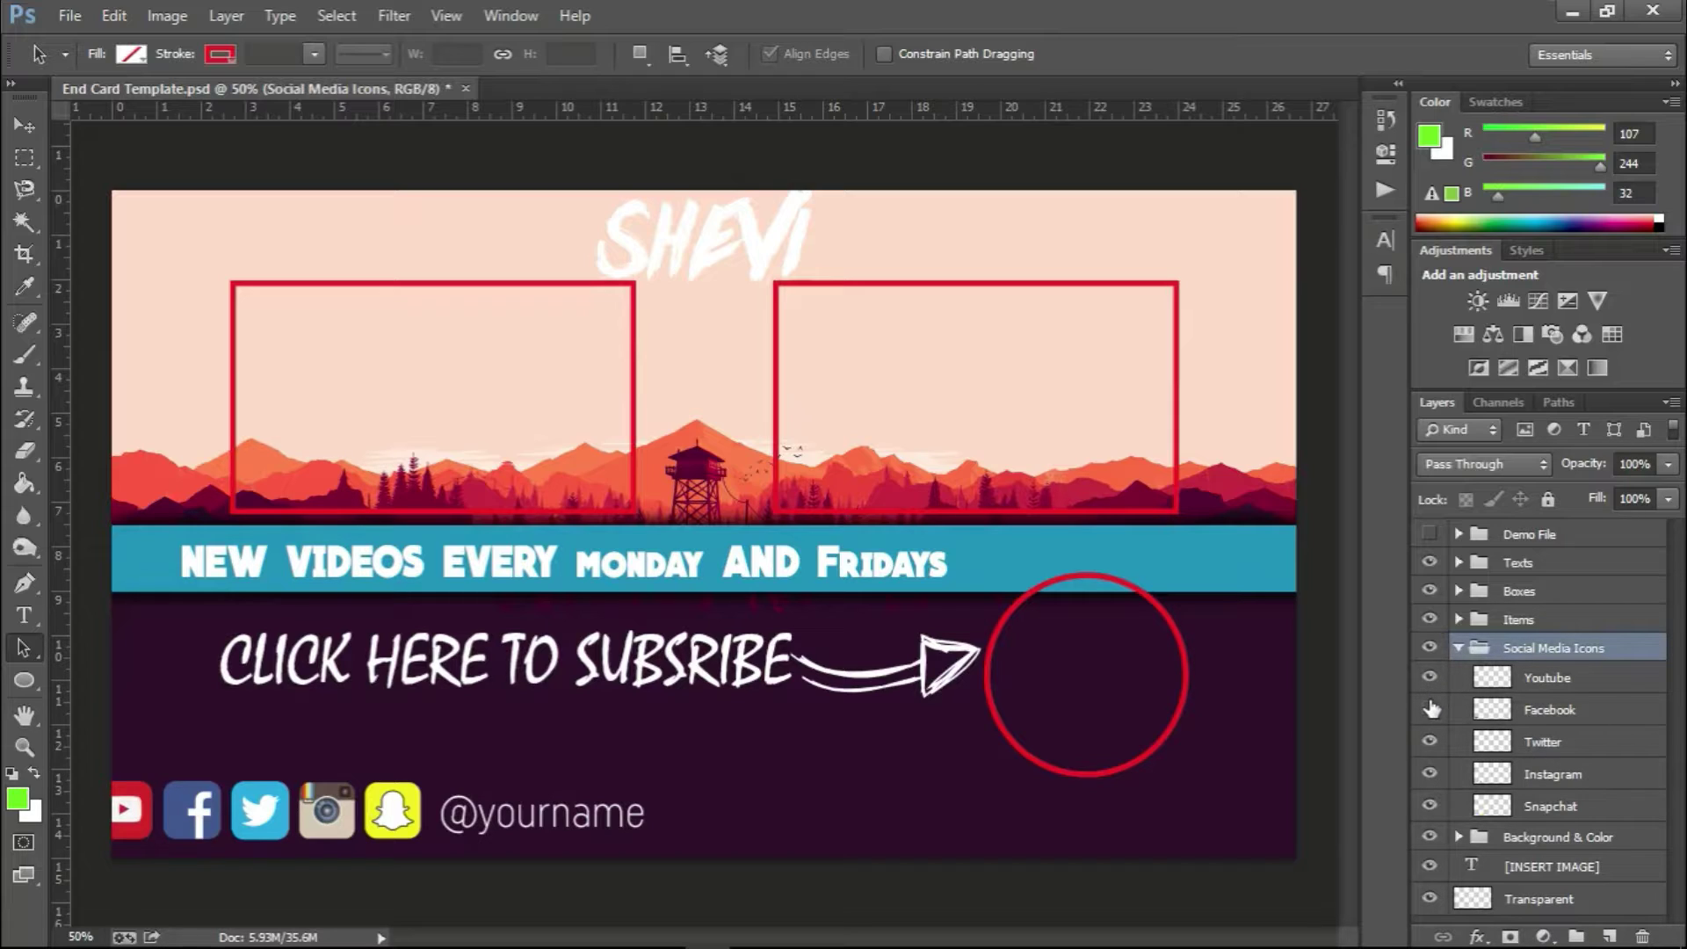
left_click(1430, 708)
left_click(1430, 677)
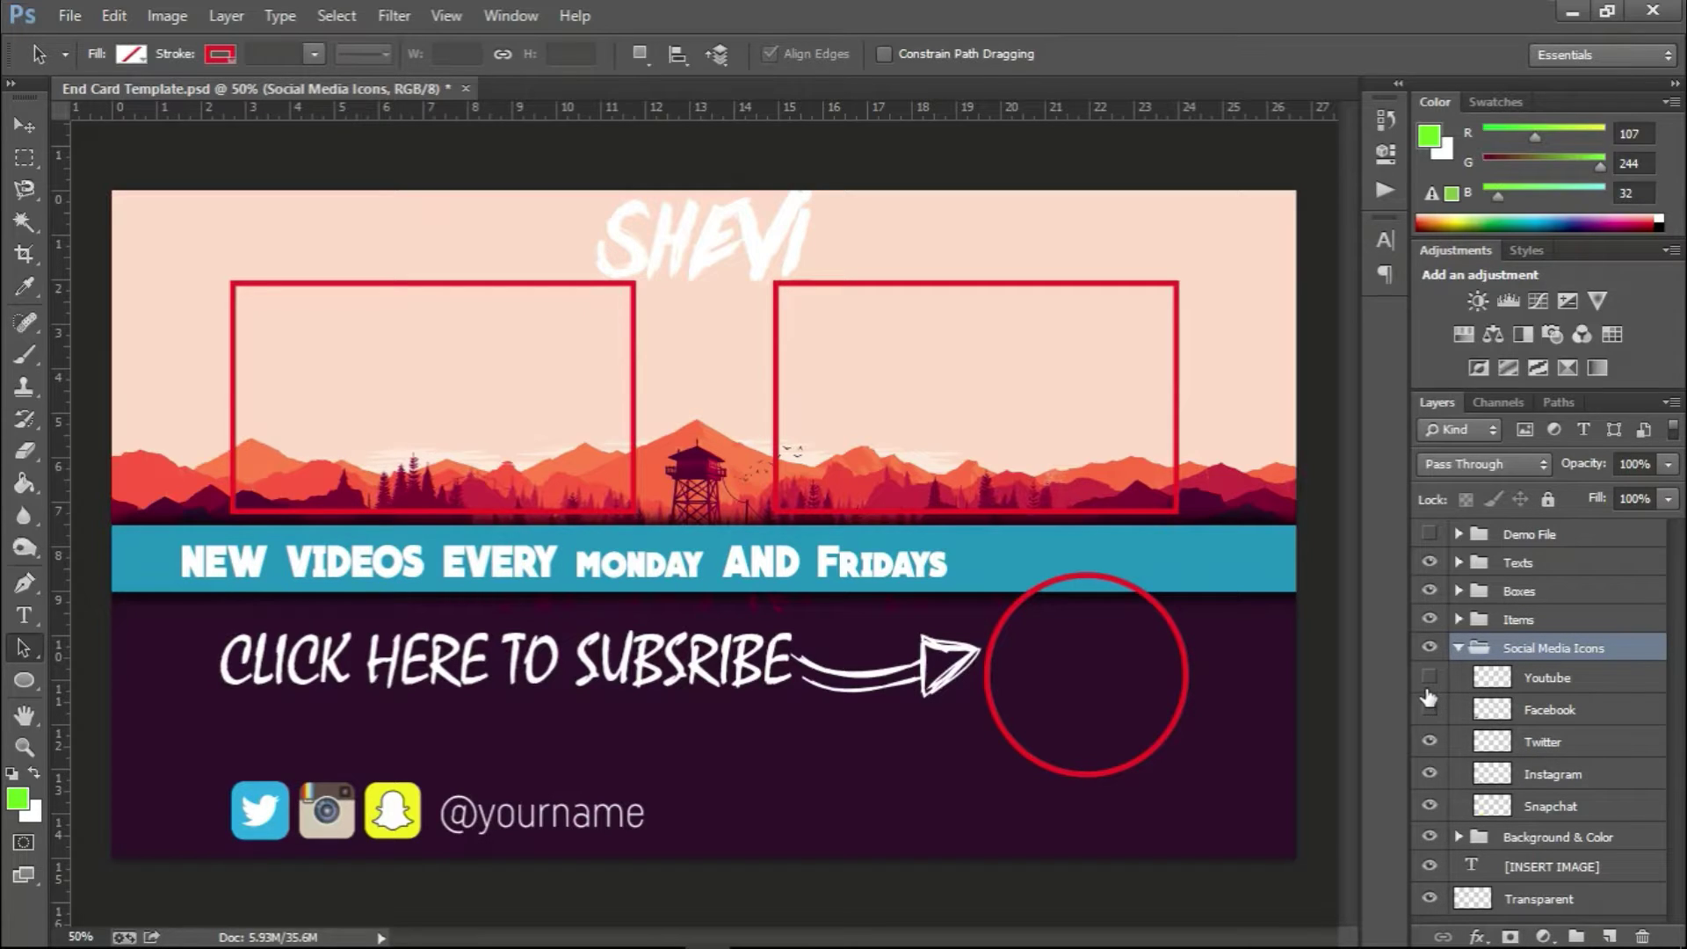
left_click(1429, 708)
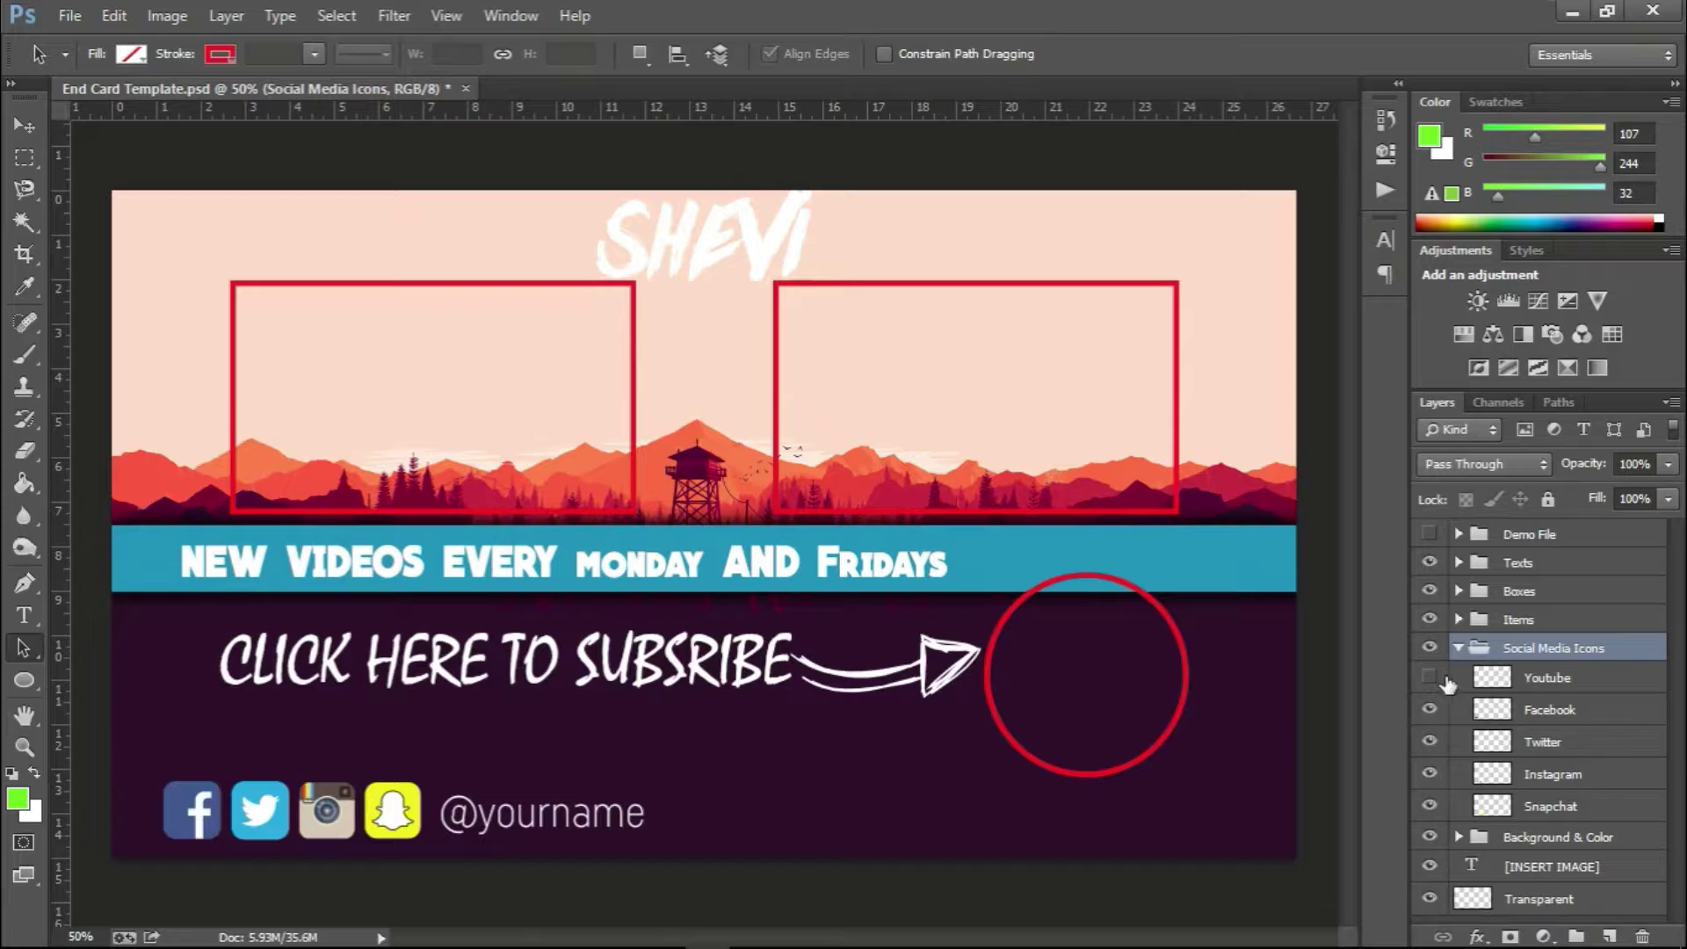
left_click(1458, 648)
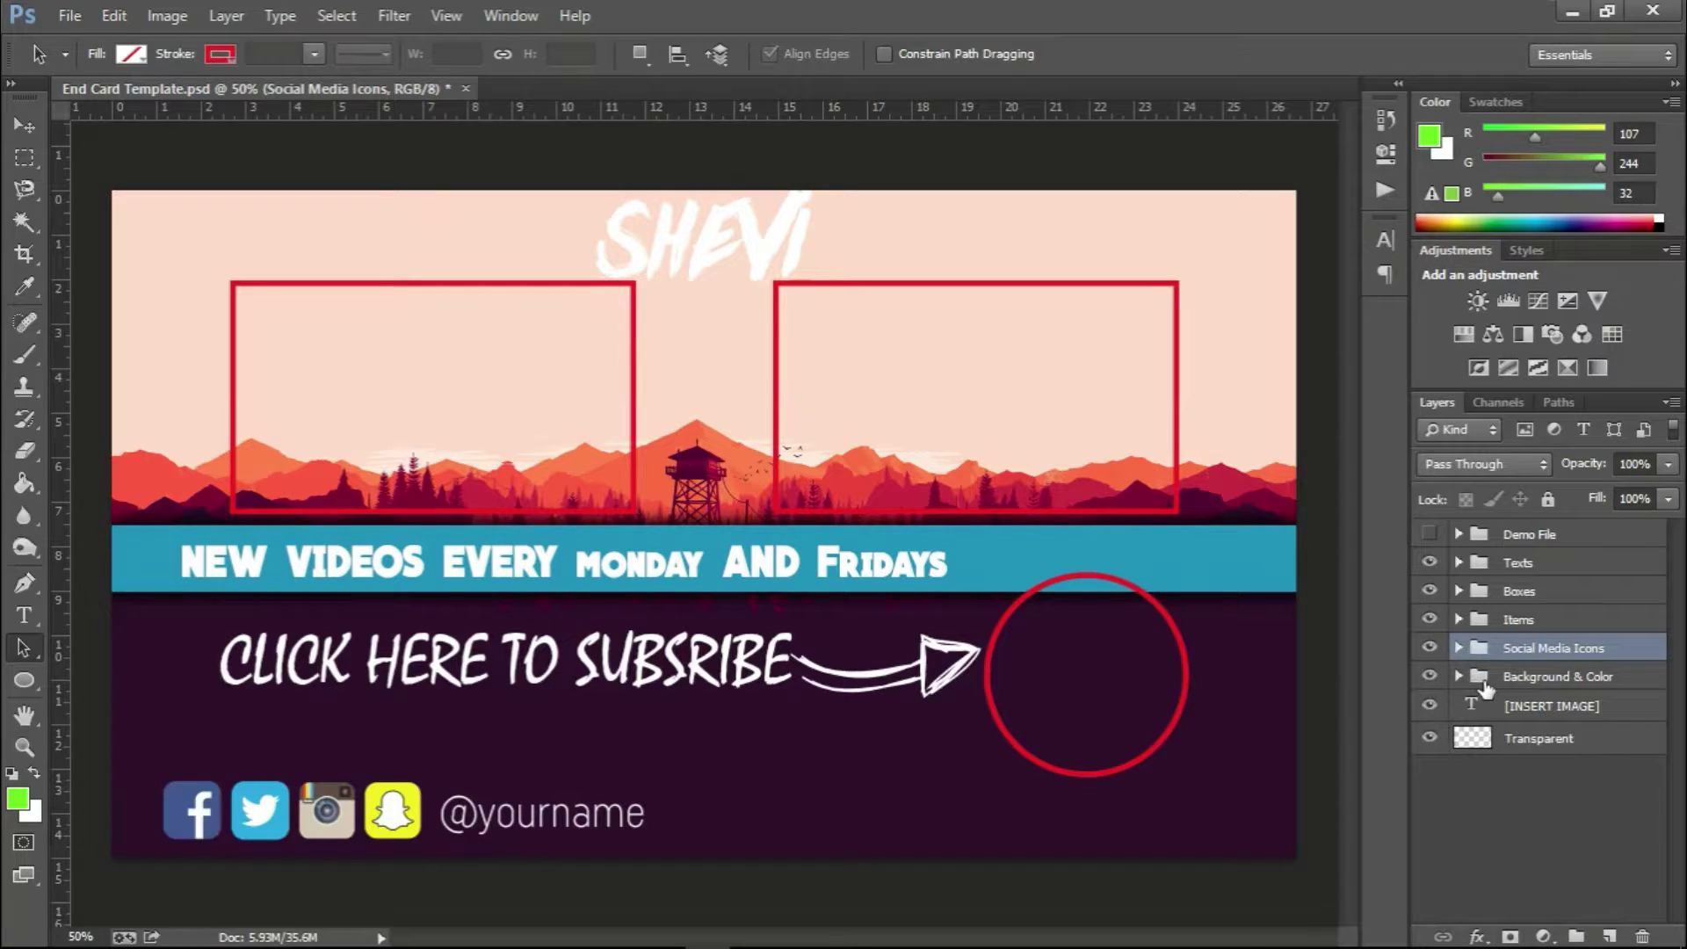
Step: Expand Background & Color and select the banner's Hue/Saturation adjustment above Layer 3
left_click(1487, 679)
left_click(1458, 677)
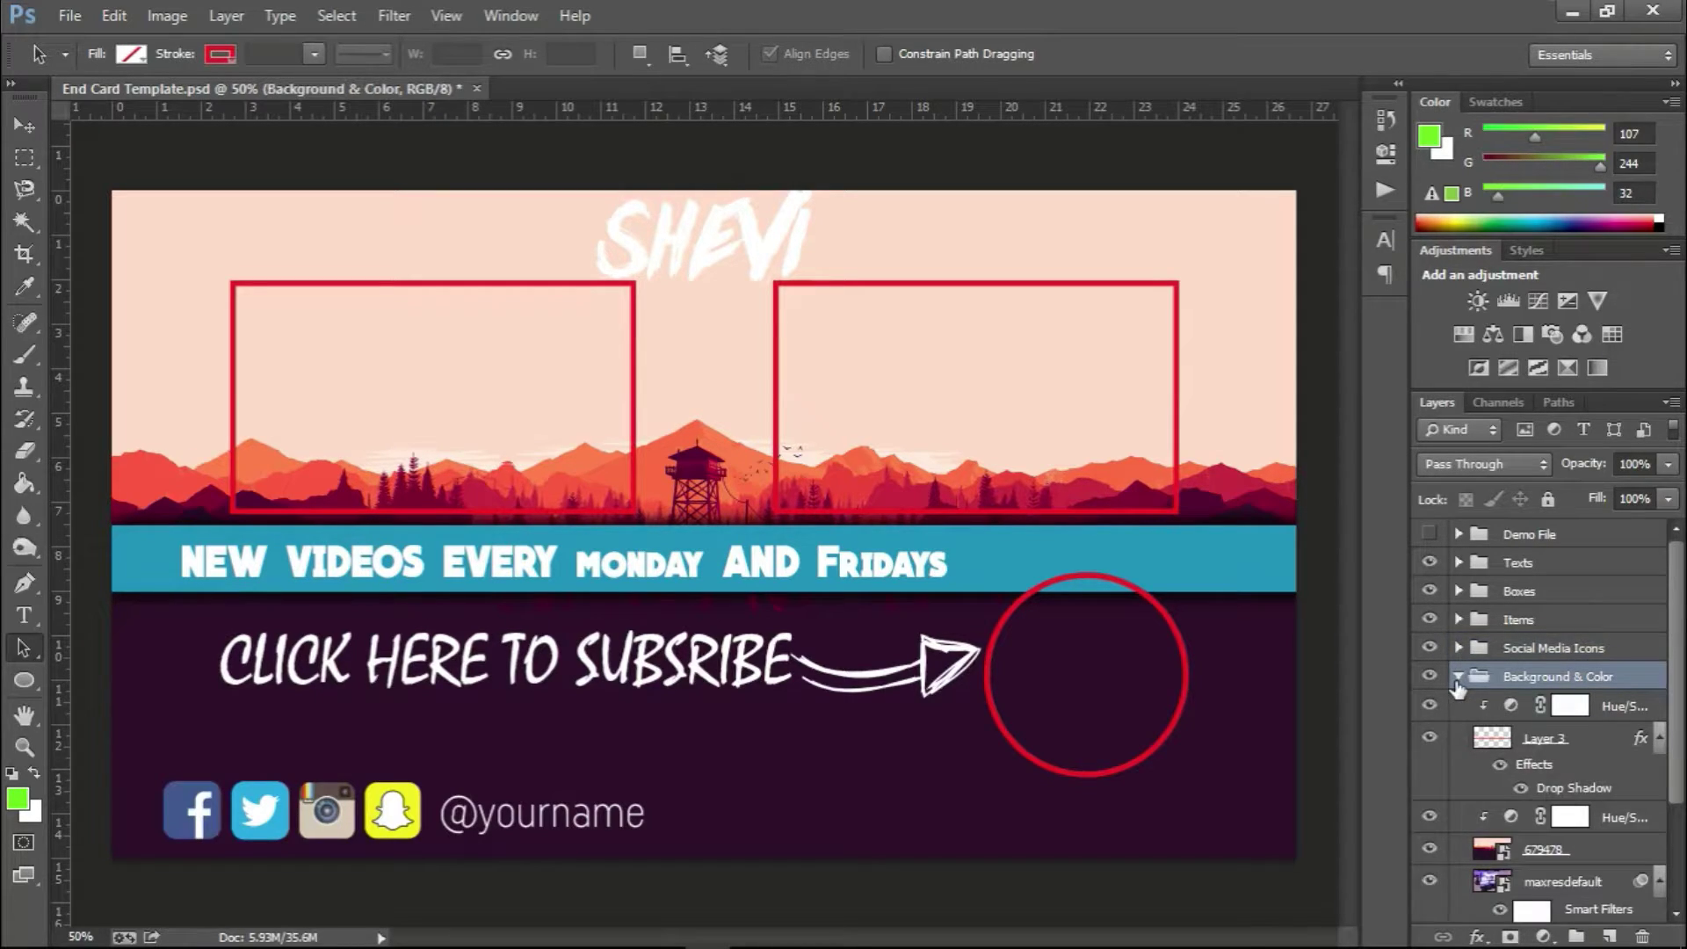
left_click(1608, 743)
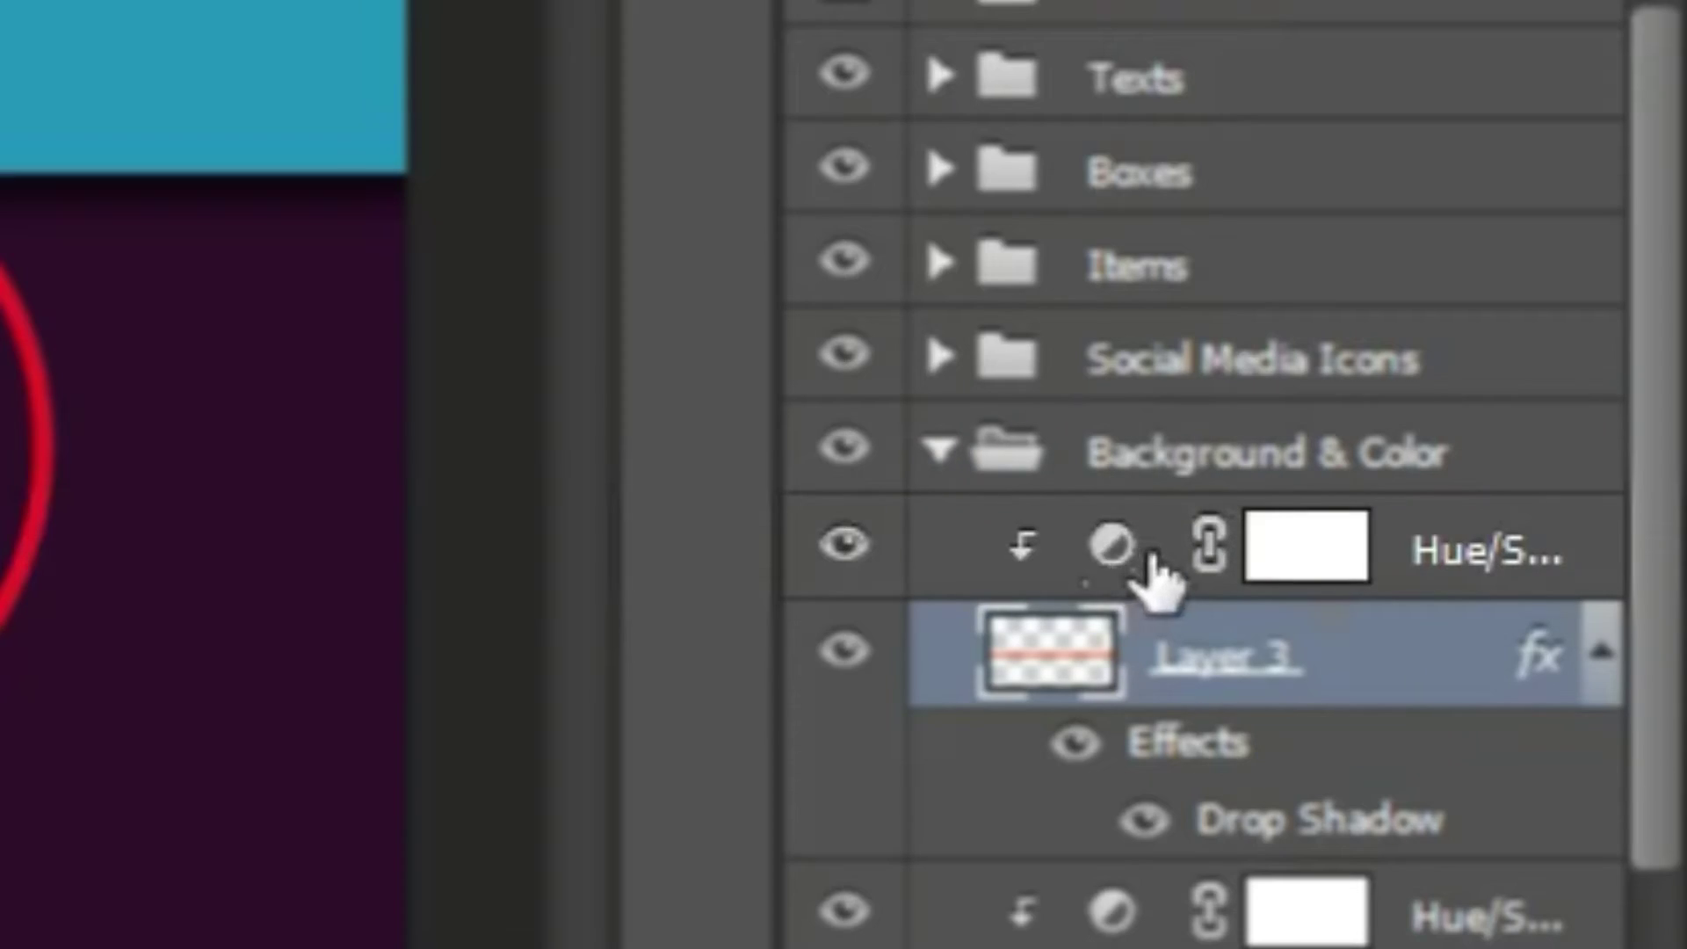
left_click(1113, 558)
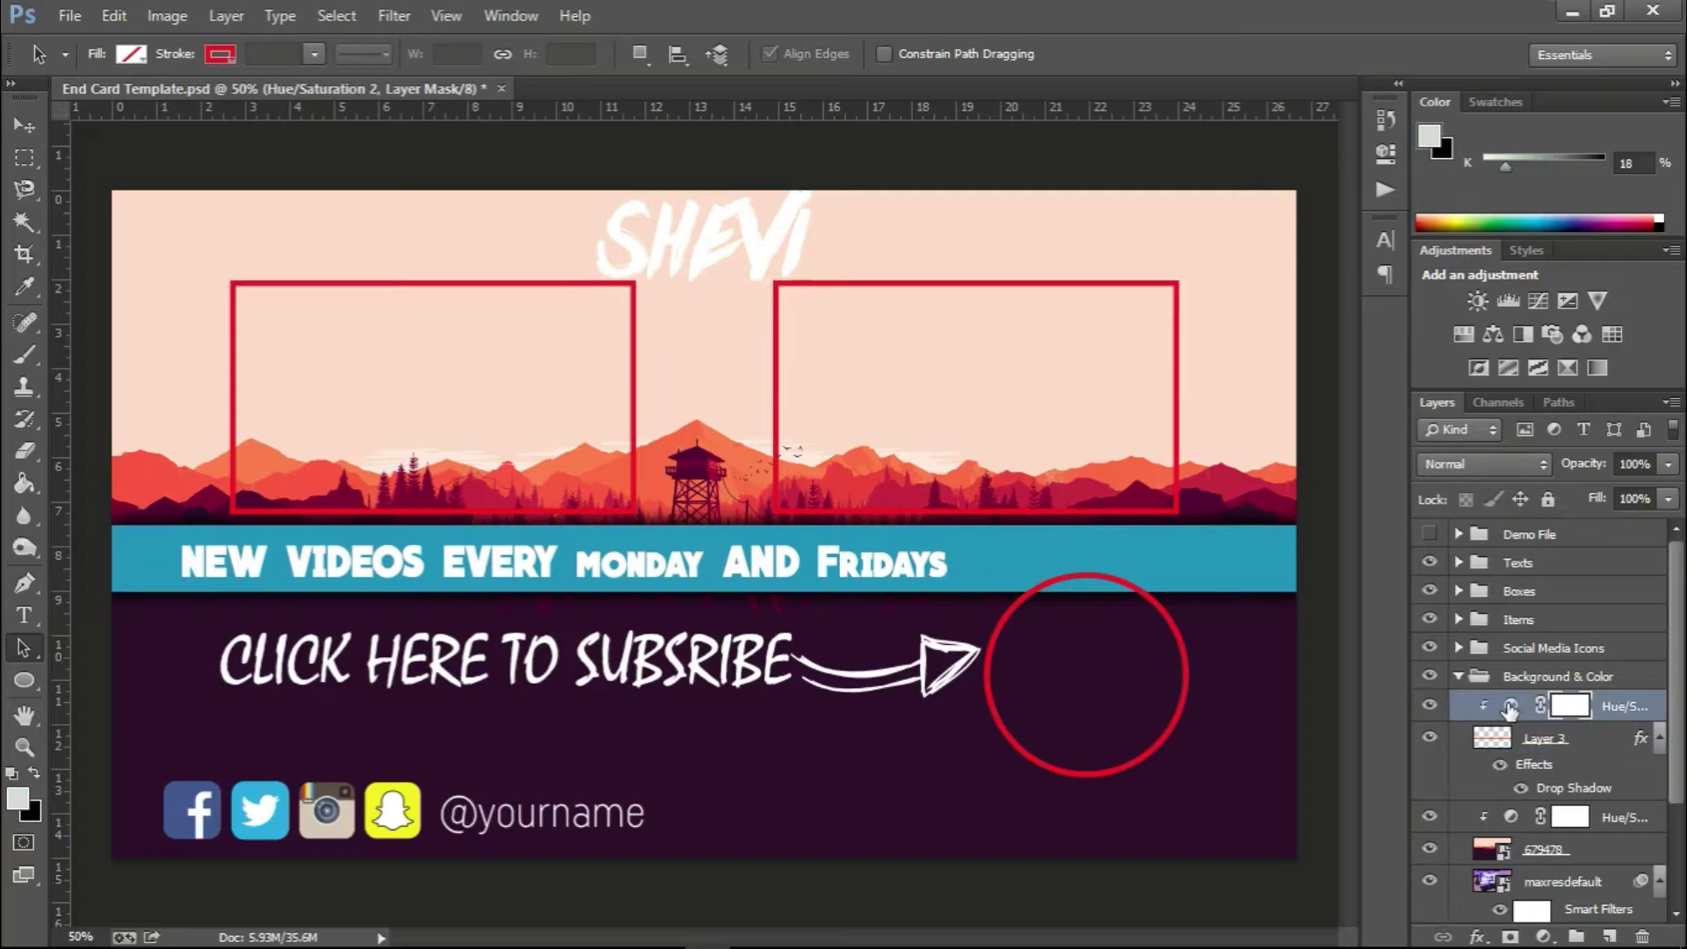
Step: Set the banner's Hue/Saturation to Hue -16 and Saturation +36, turning it red
double_click(1112, 554)
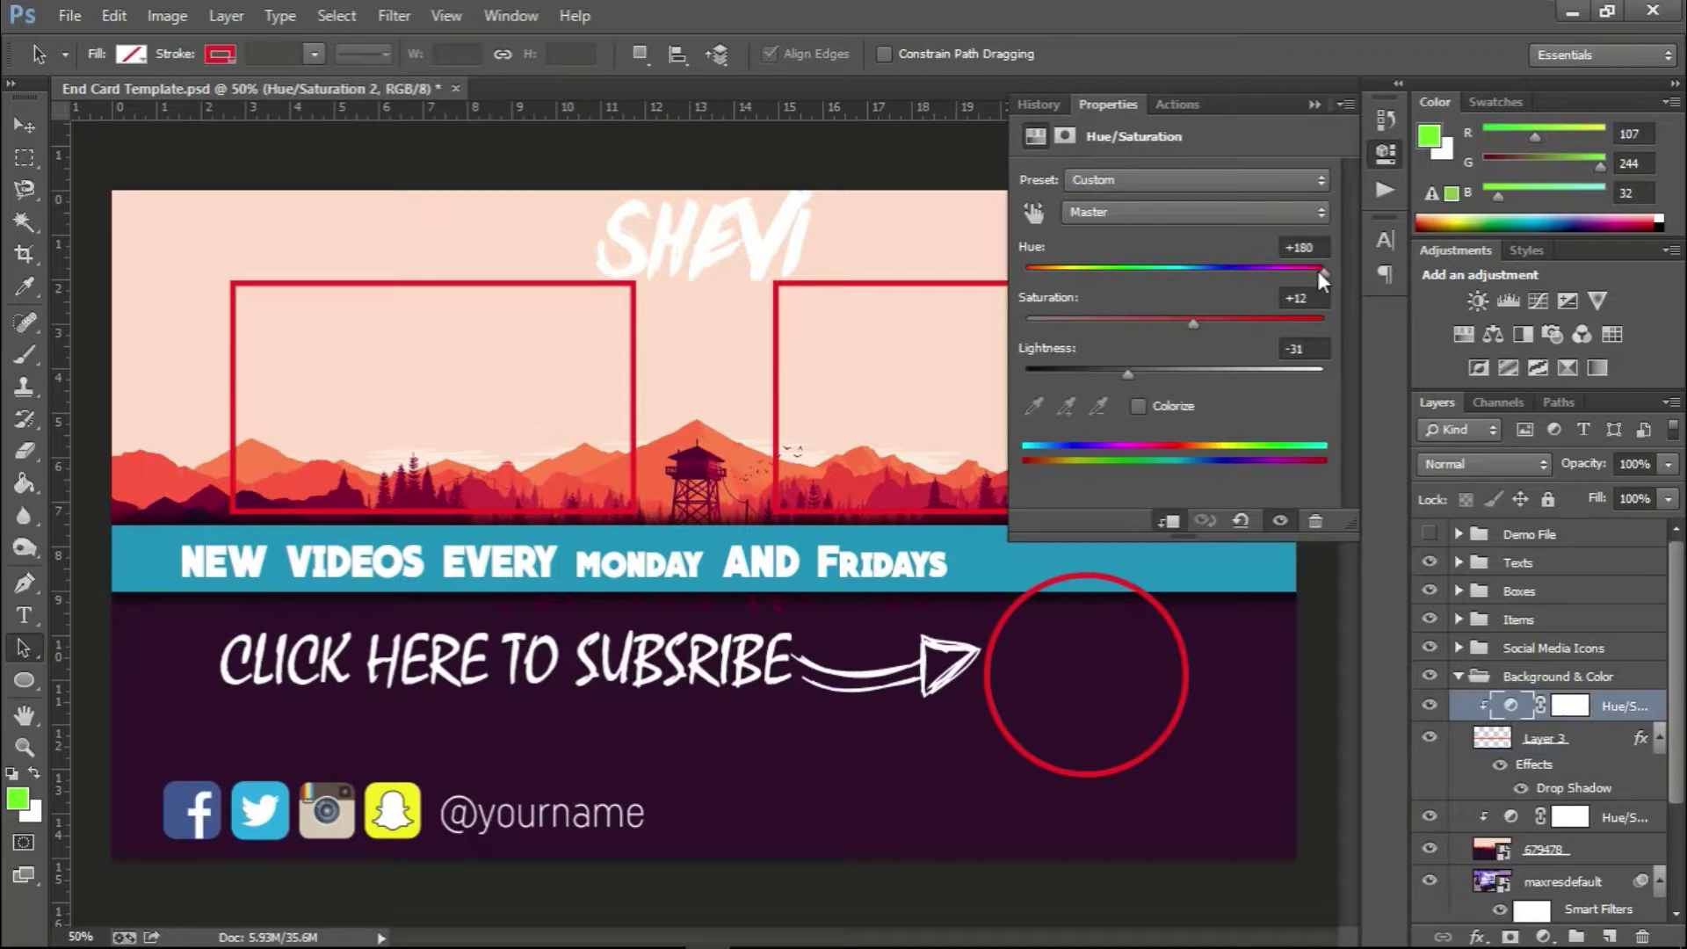
left_click_drag(1316, 271, 1146, 278)
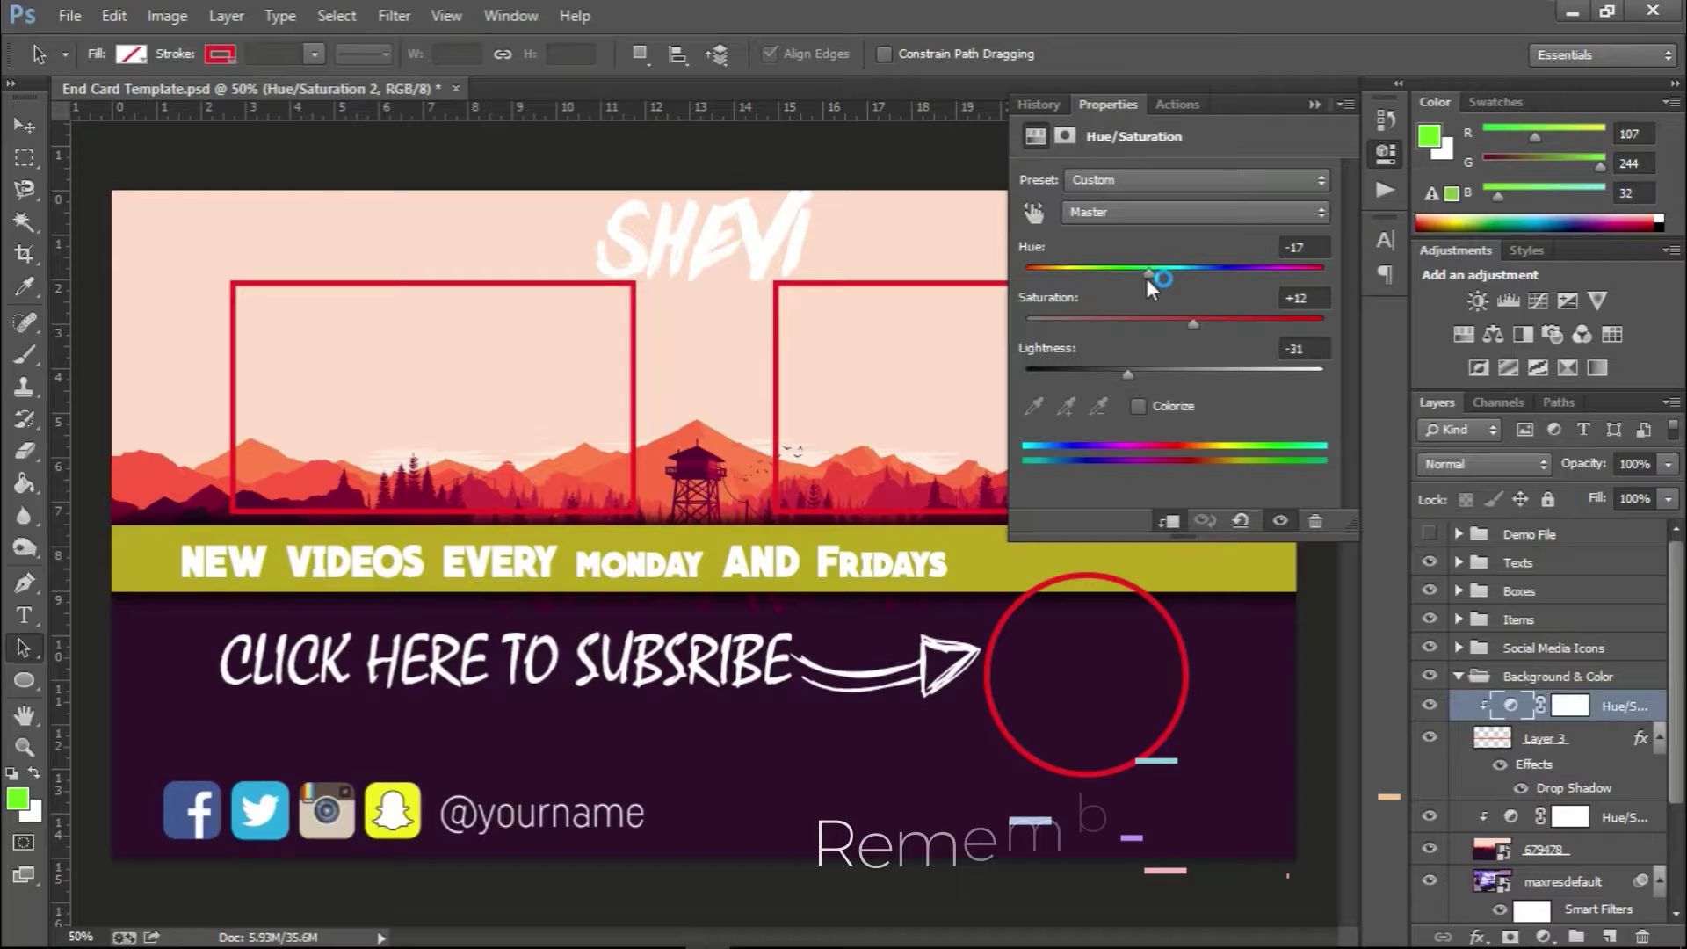
mouse_move(1146, 277)
left_mouse_down()
mouse_move(1083, 276)
mouse_move(1151, 267)
left_mouse_up()
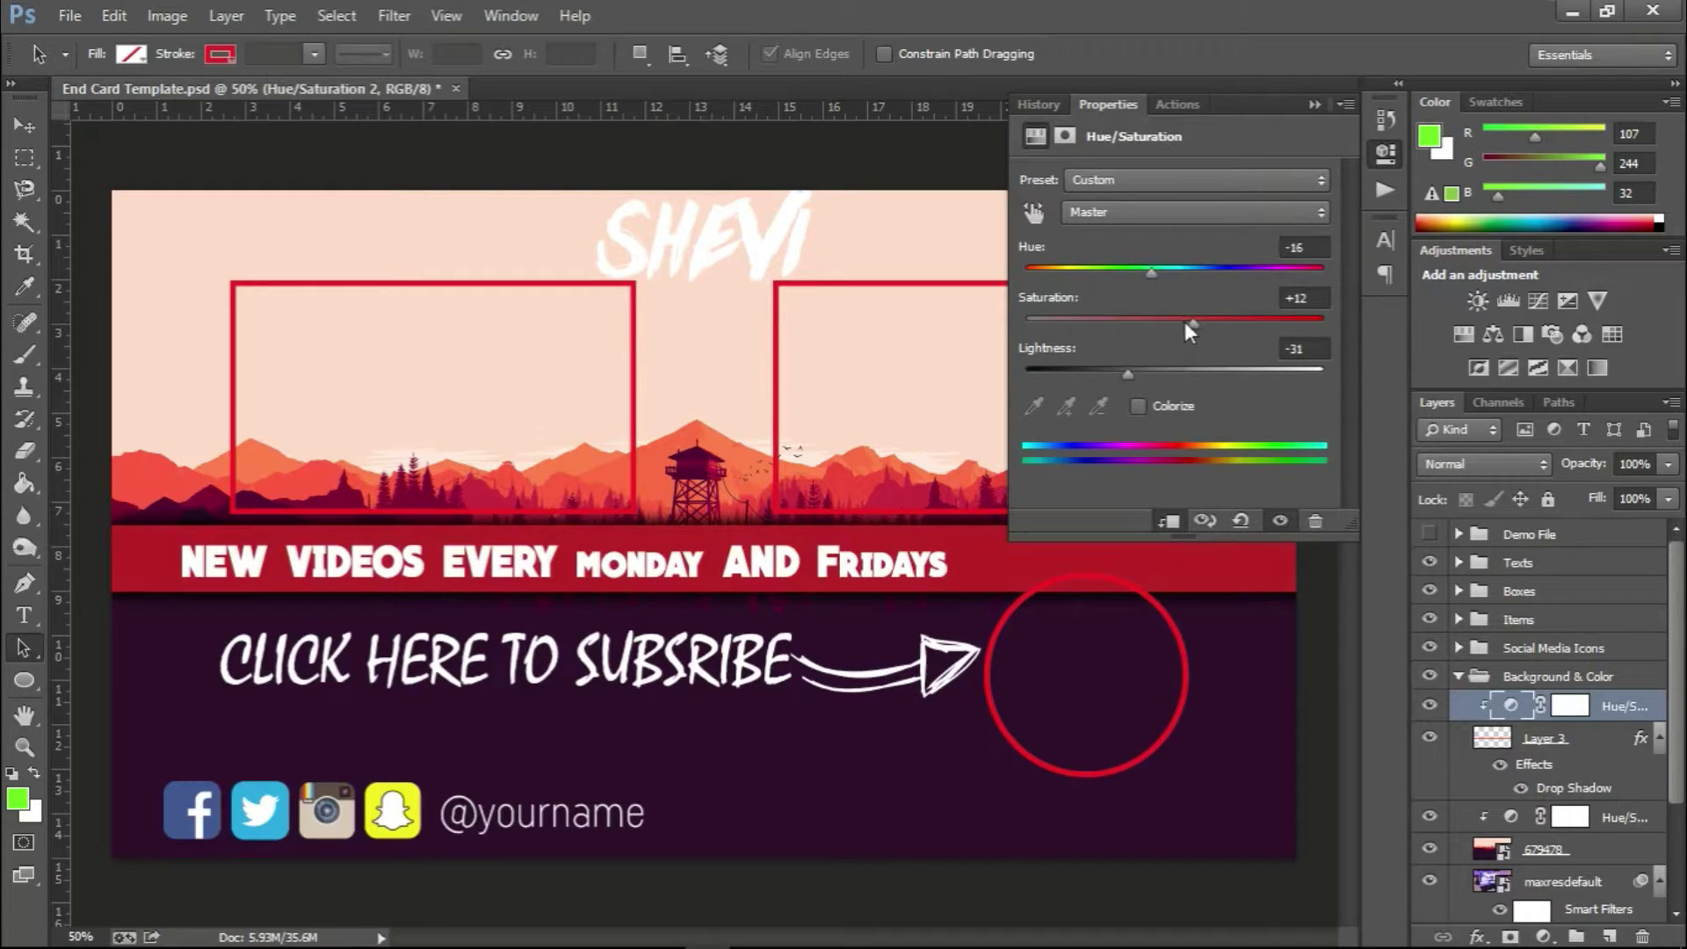
left_click_drag(1186, 327, 1230, 330)
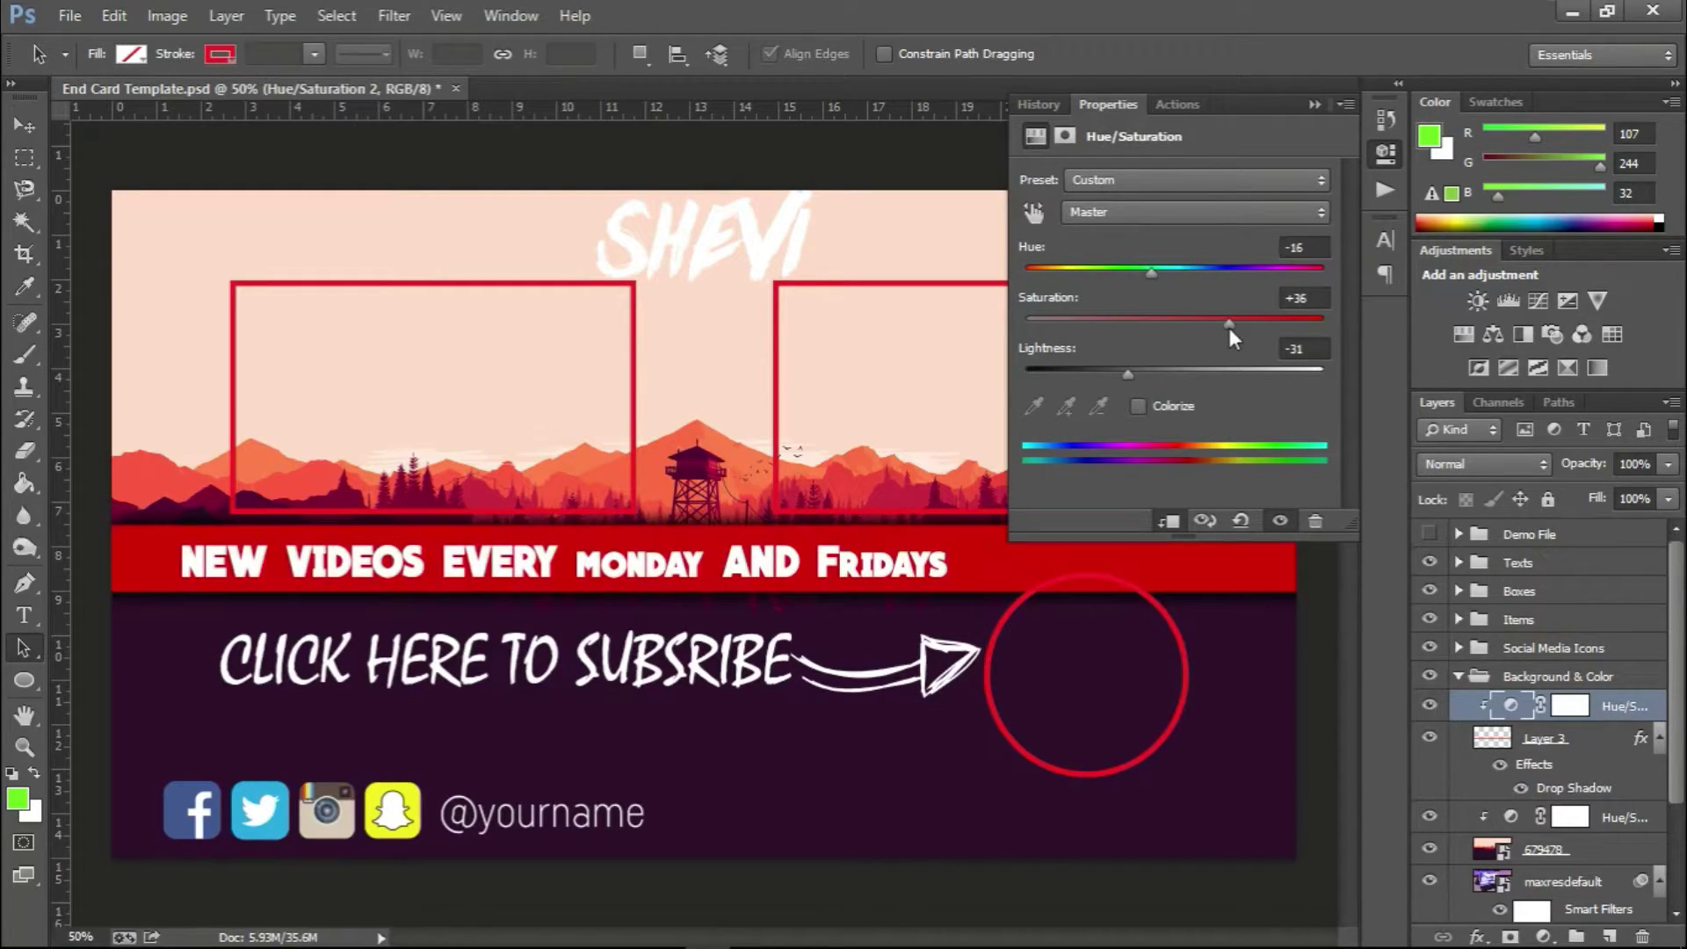
left_click(1315, 104)
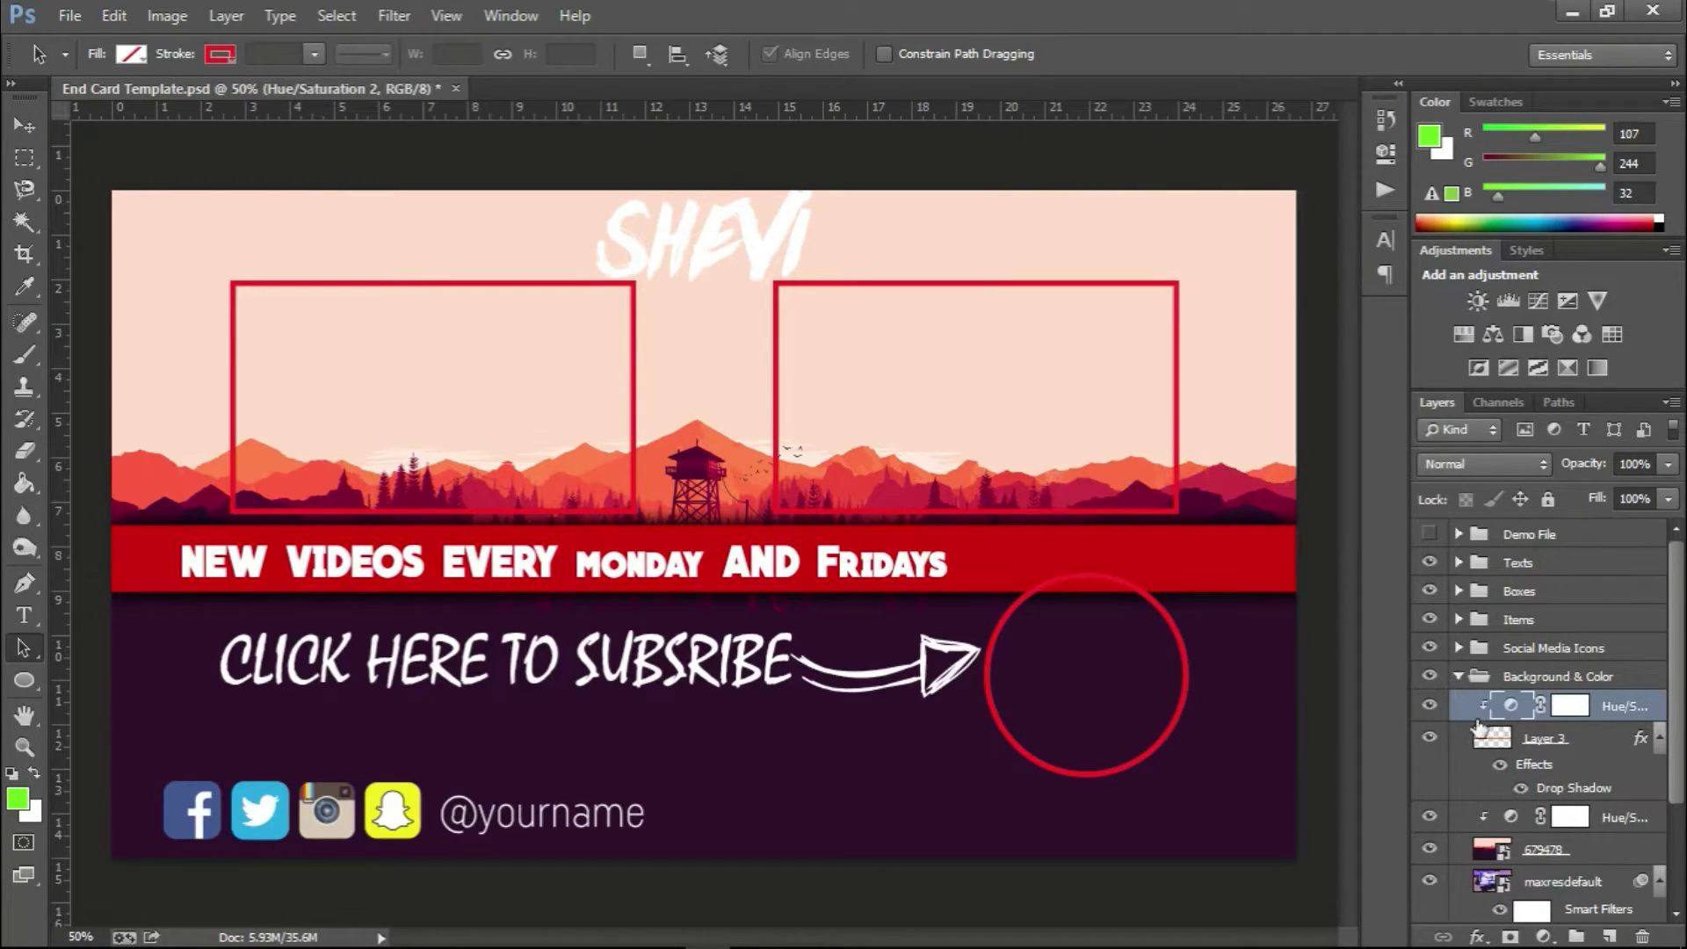
Step: Hide the 679478, maxresdefault and Firewatch background layers, leaving a transparent backdrop
left_click_drag(1678, 659, 1682, 769)
left_click(1601, 708)
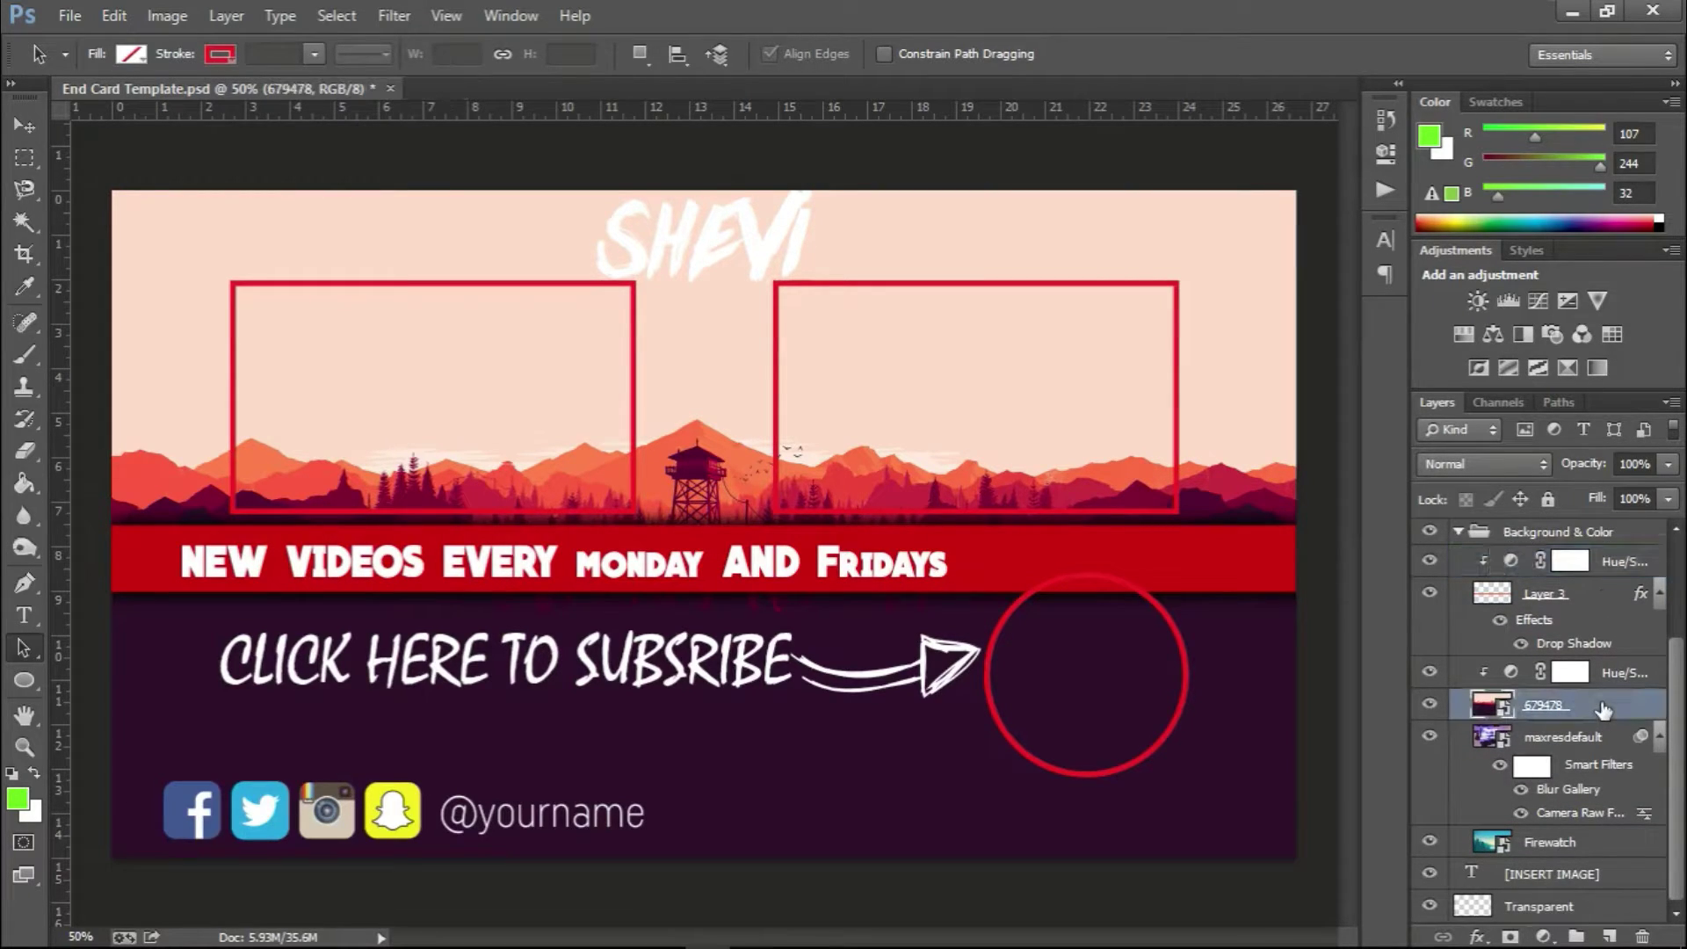
left_click(1430, 705)
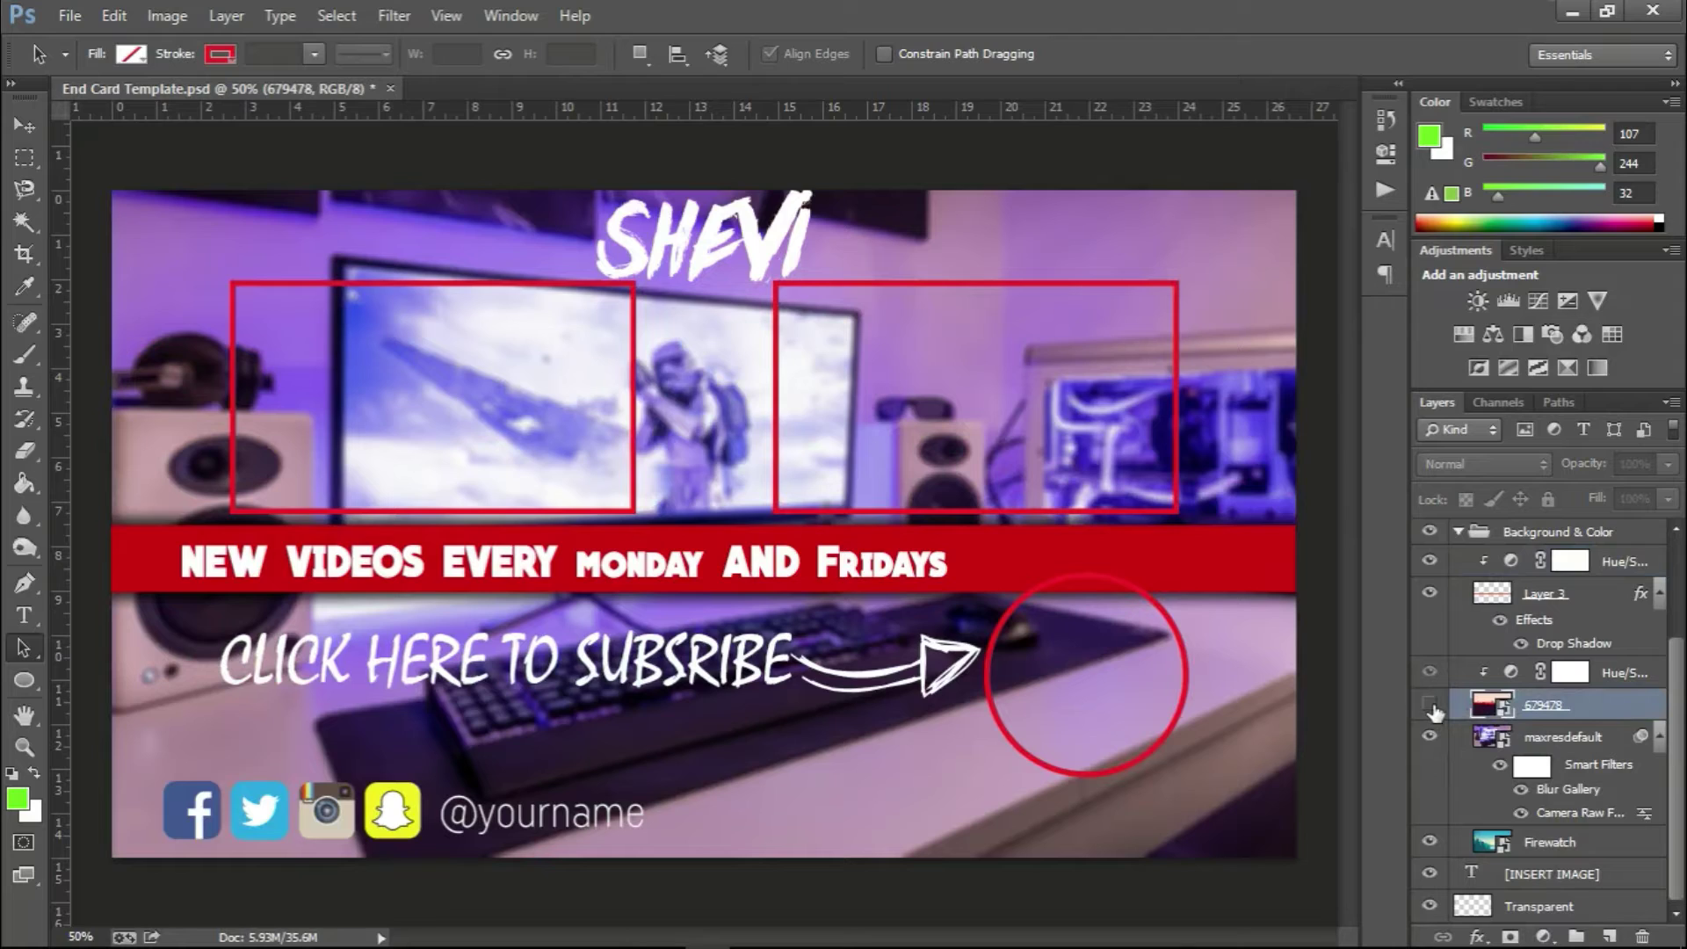
left_click(1430, 705)
left_click(1430, 736)
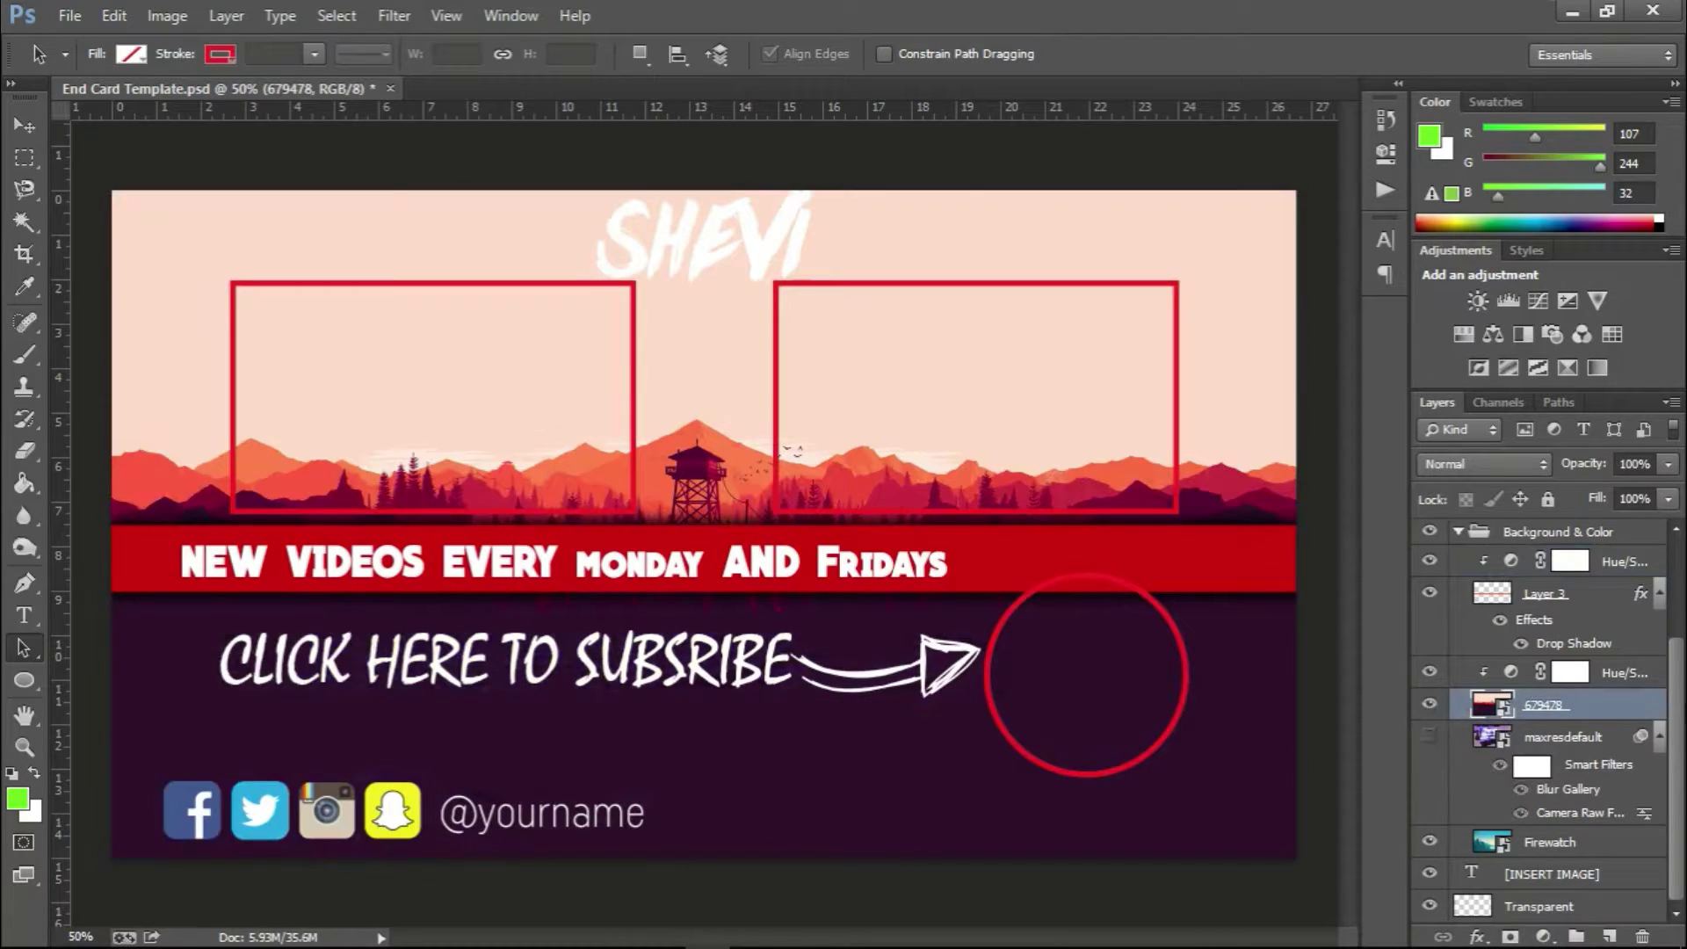
left_click(1430, 842)
left_click(1430, 705)
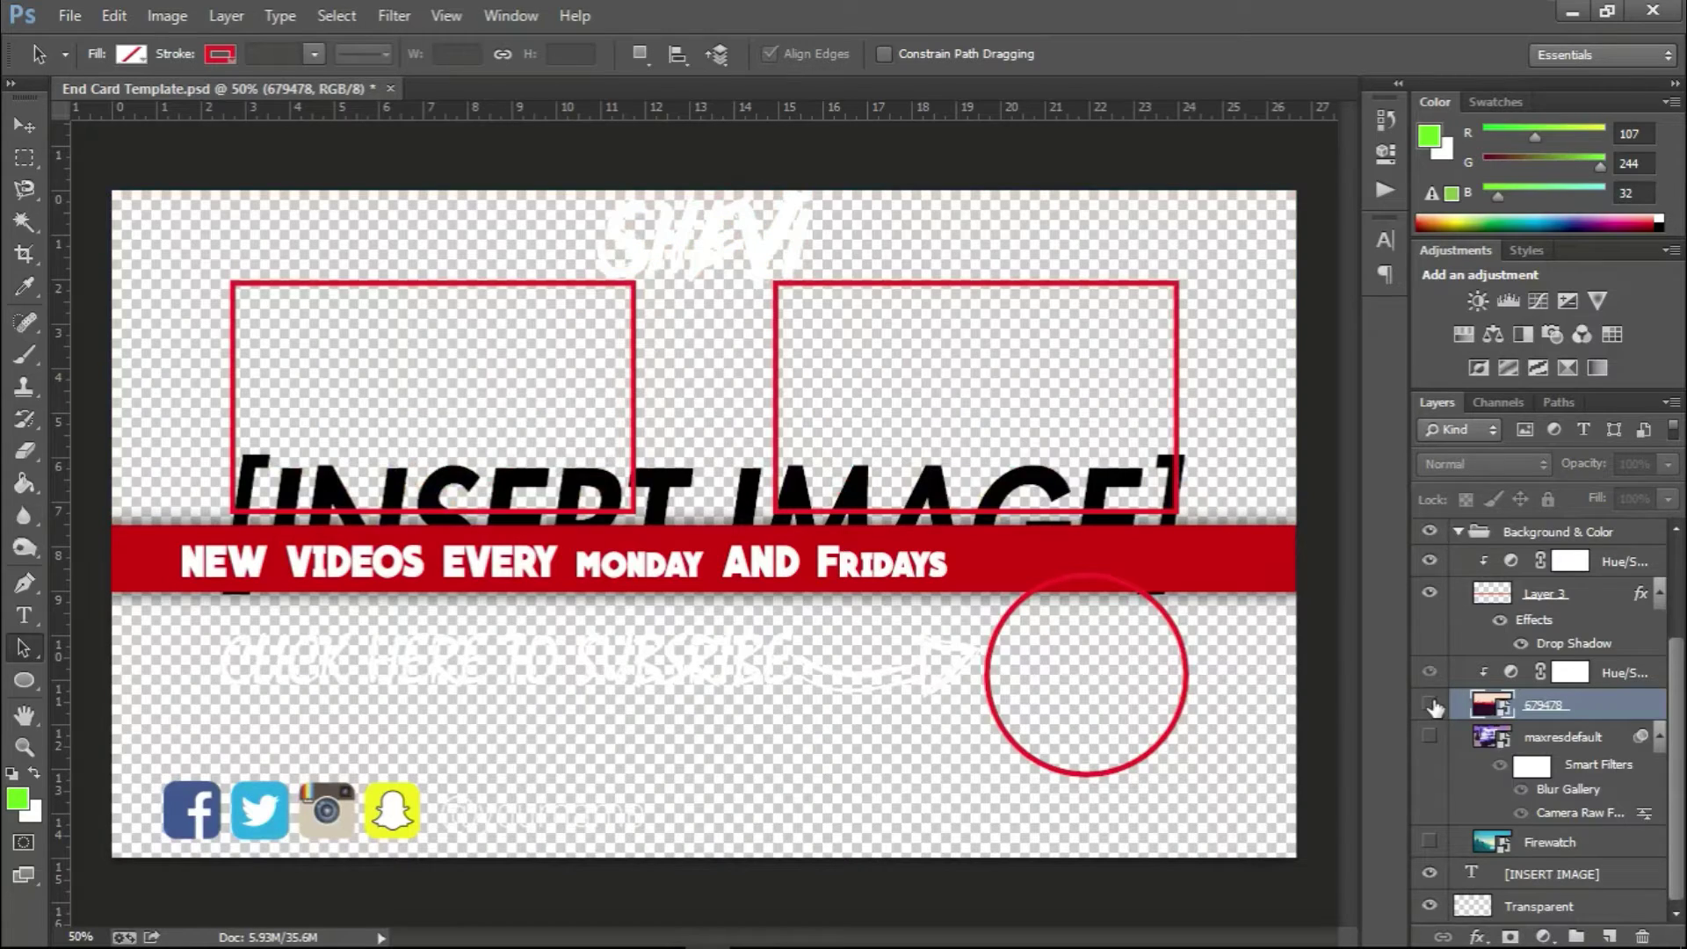
left_click(1430, 842)
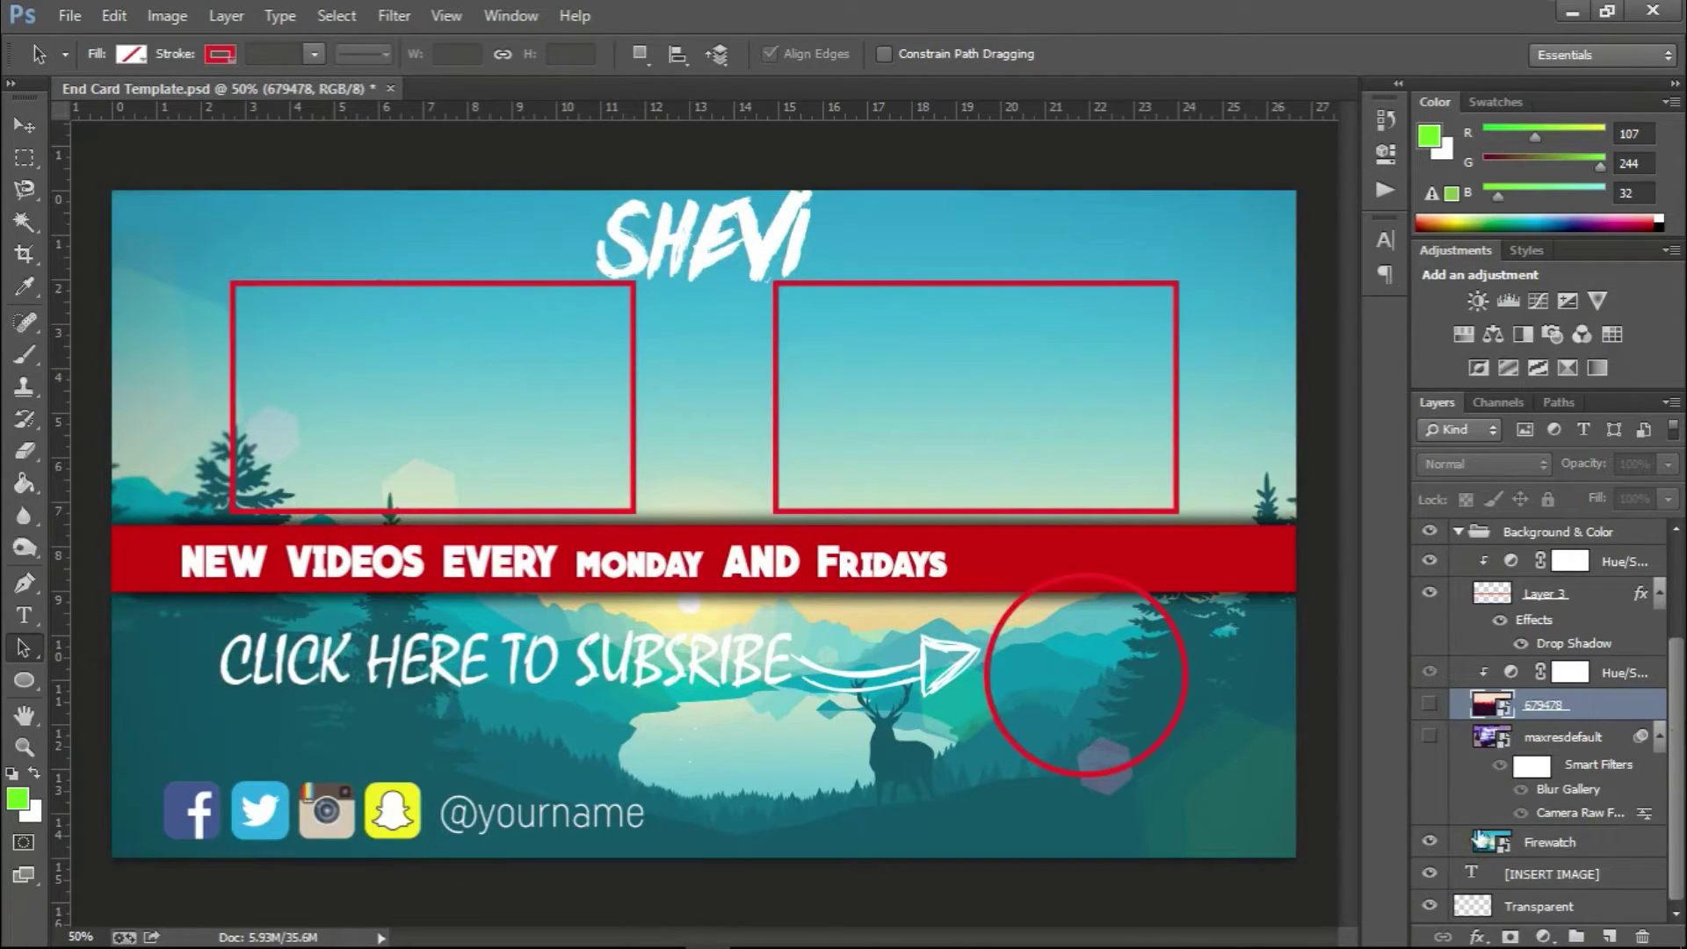
left_click(1430, 842)
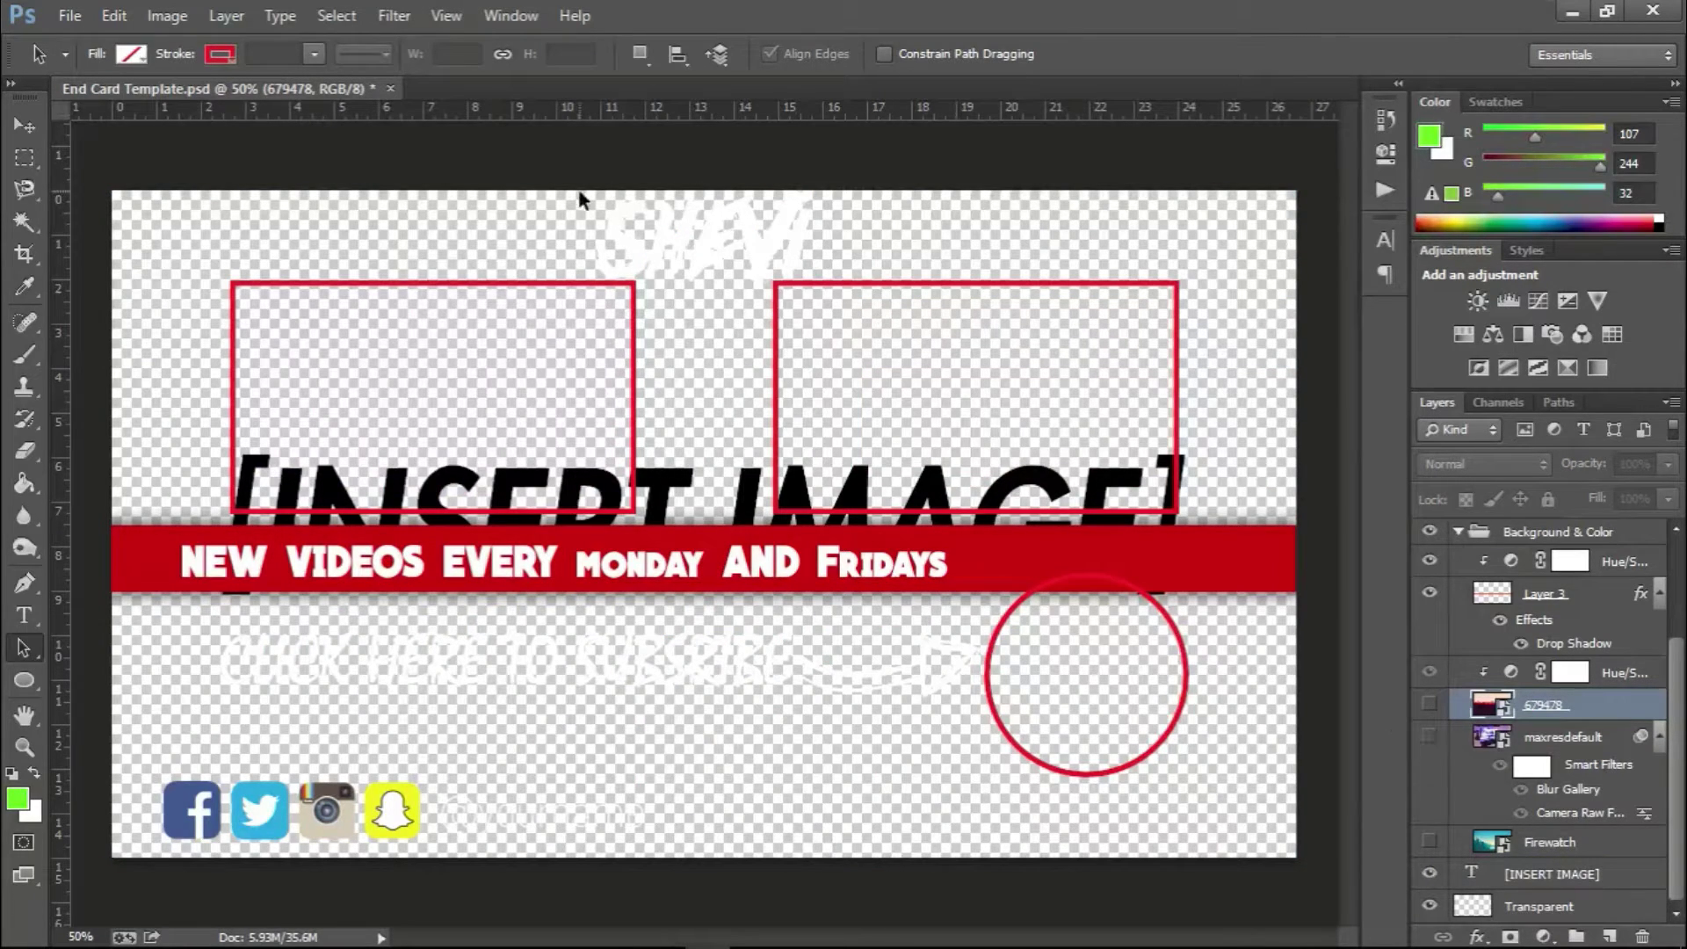
left_click(62, 15)
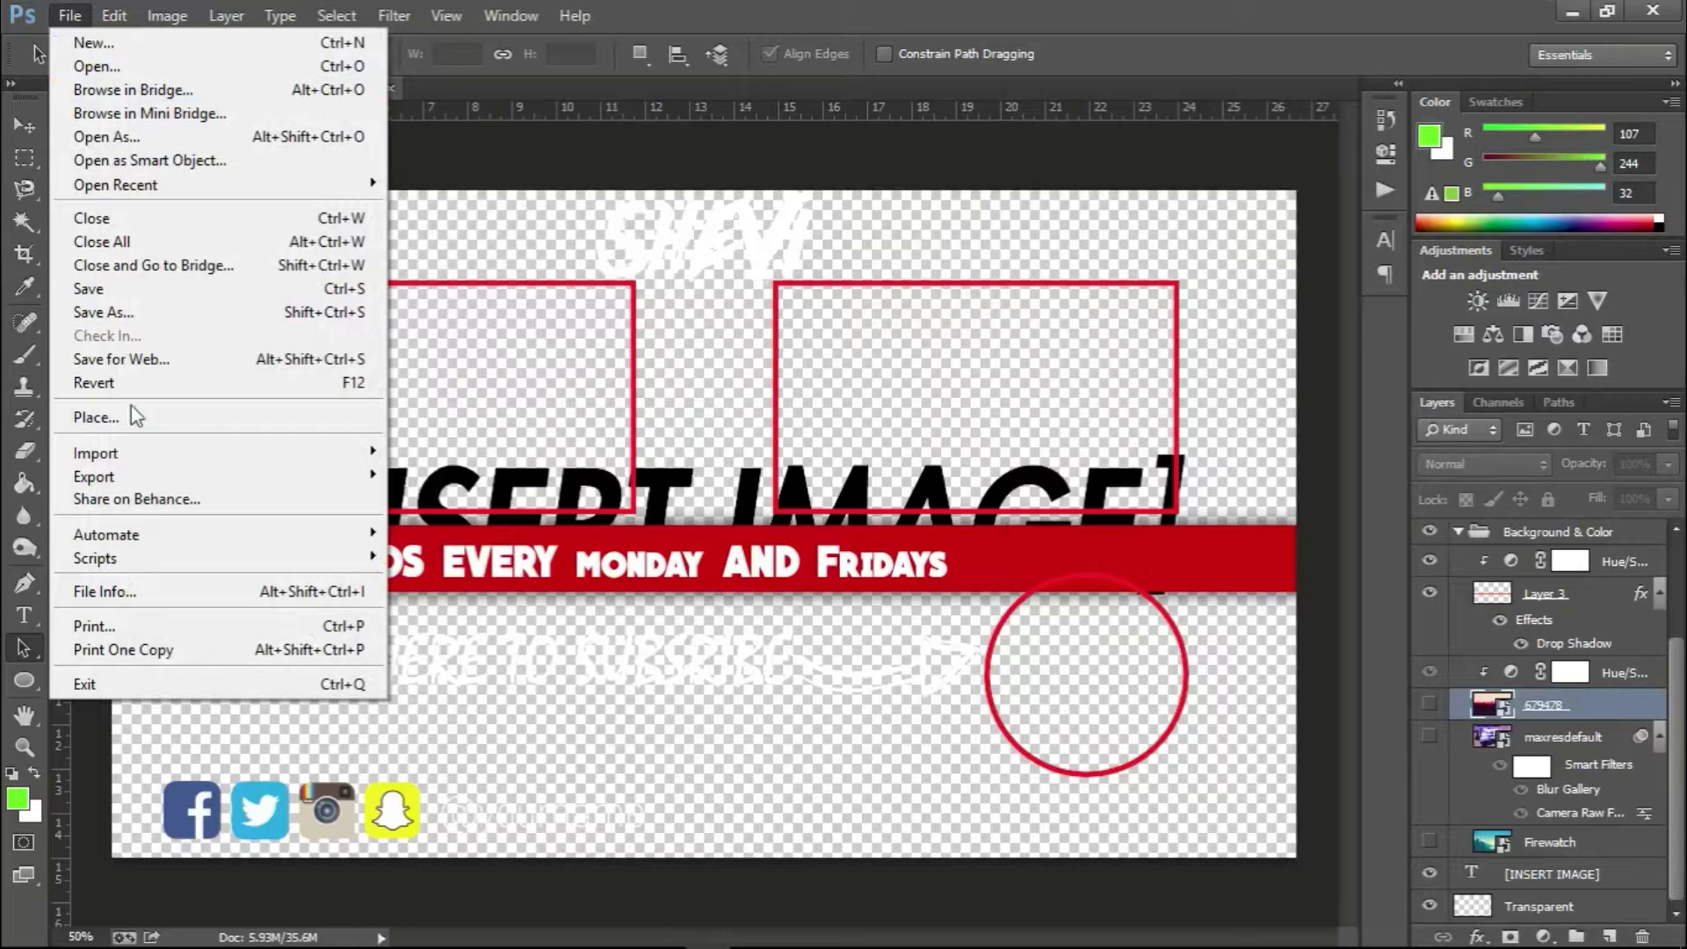
Step: Place COD.jpg into the end card and commit it at full size as the background
left_click(97, 417)
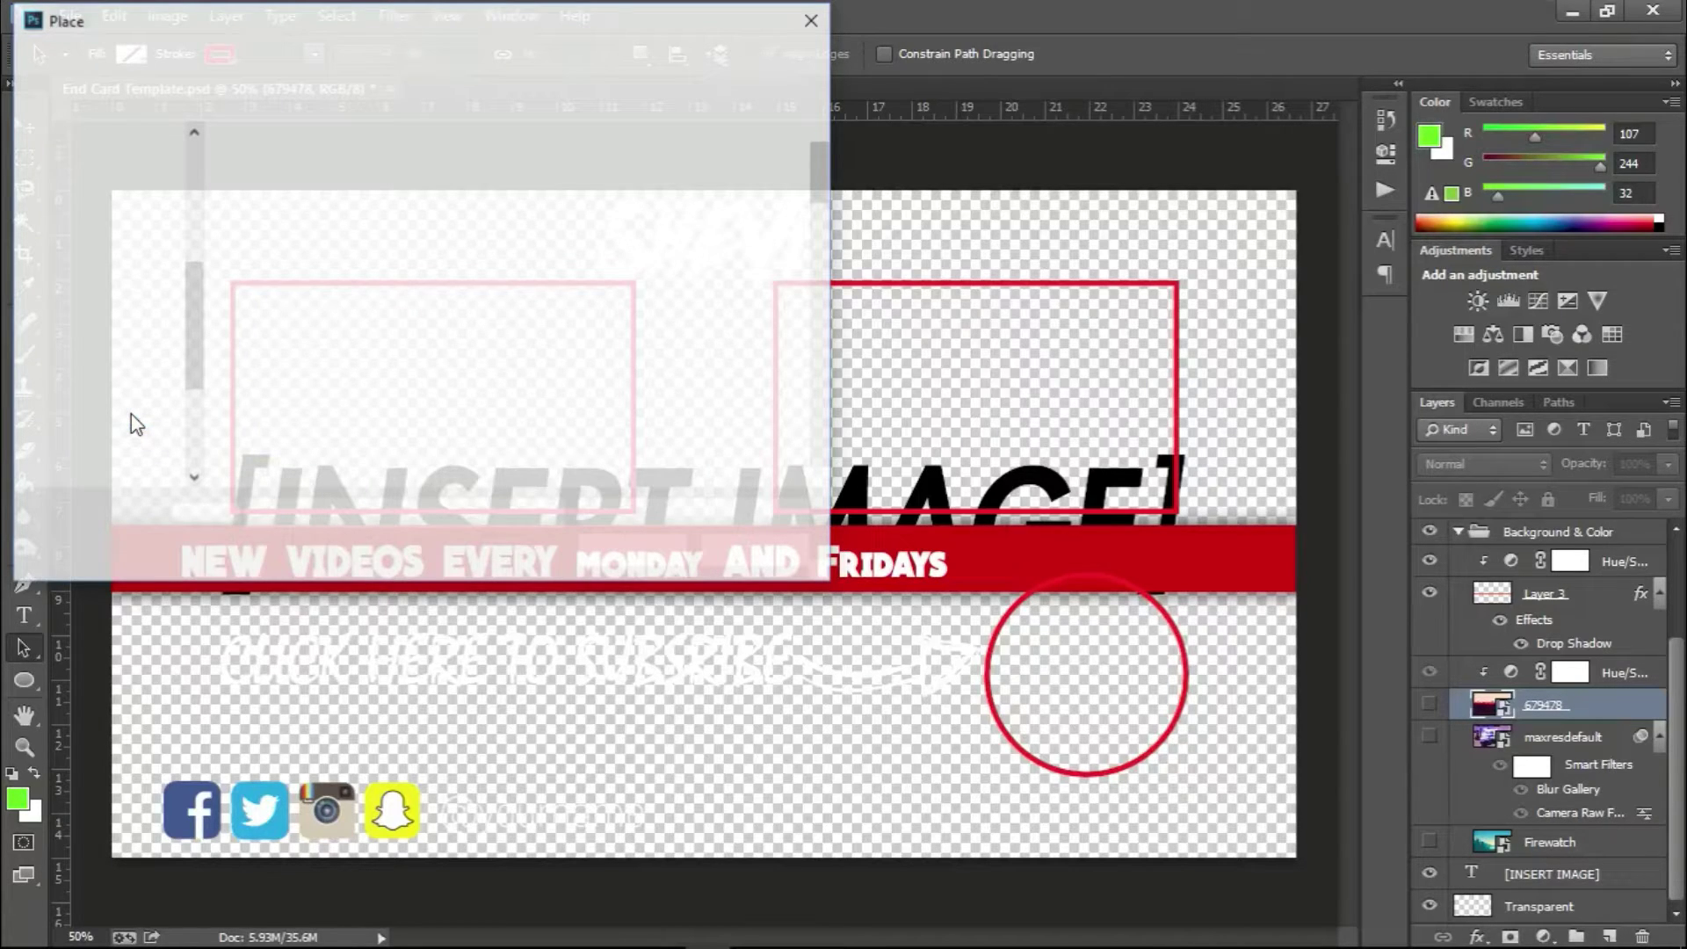
left_click_drag(826, 161, 804, 287)
left_click(289, 286)
left_click(632, 554)
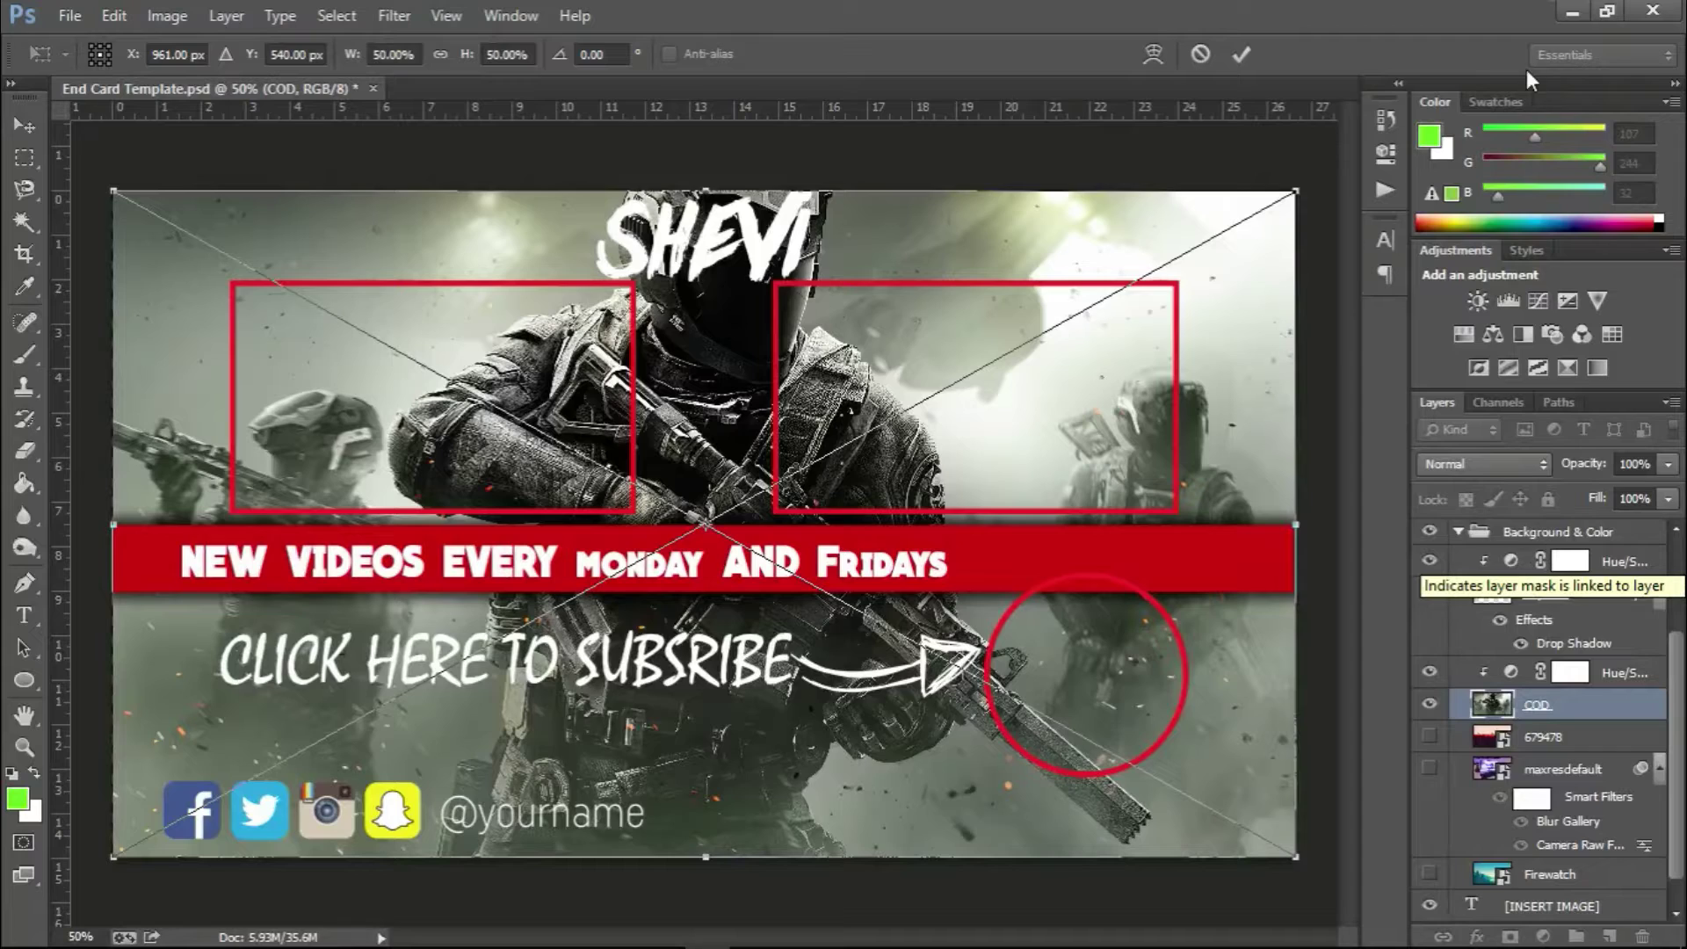
key("Return")
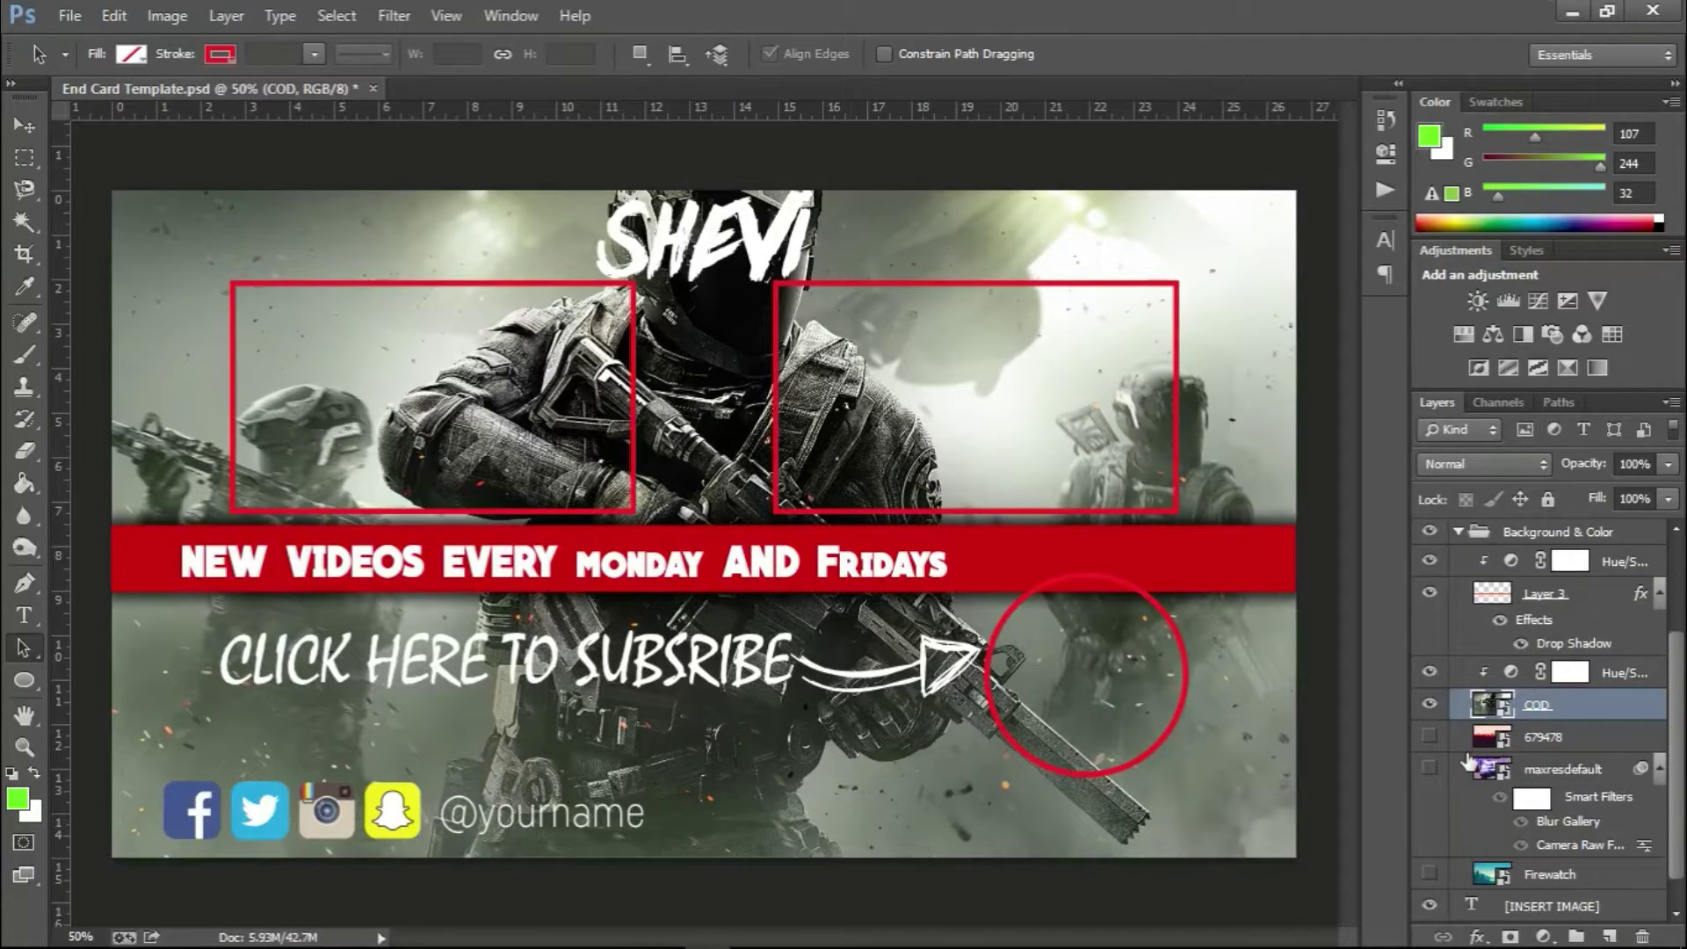
Step: Tint the COD wallpaper through its Hue/Saturation adjustment, settling on hue +31 and saturation +40
double_click(1512, 673)
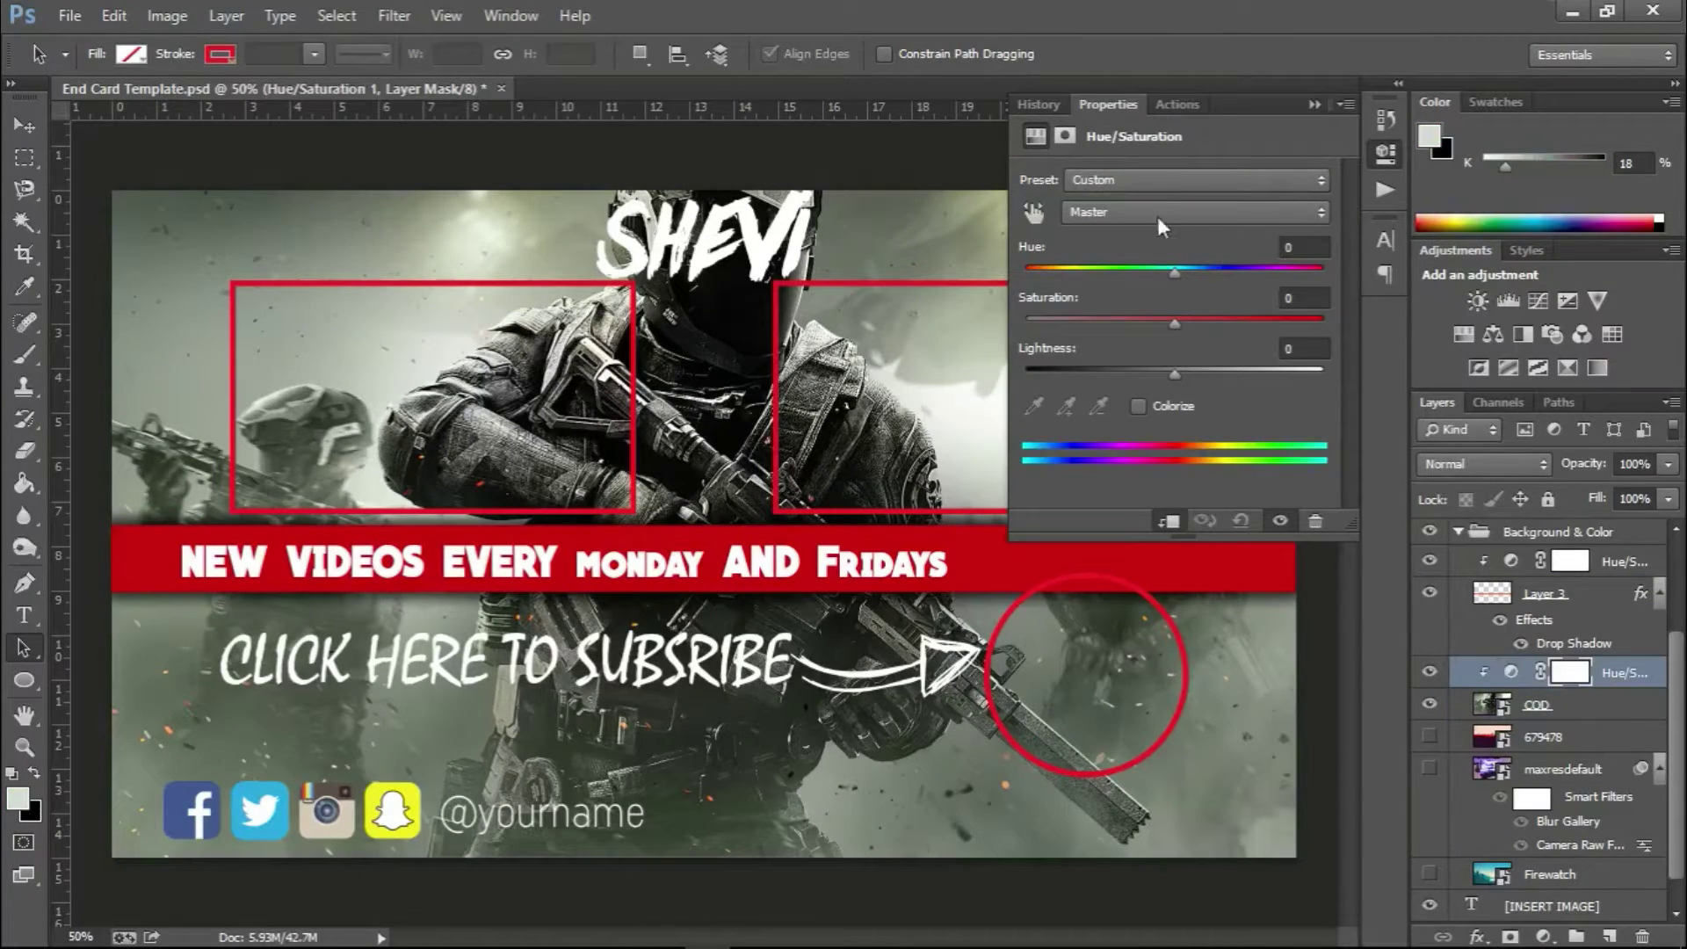
left_click_drag(1176, 269, 1301, 281)
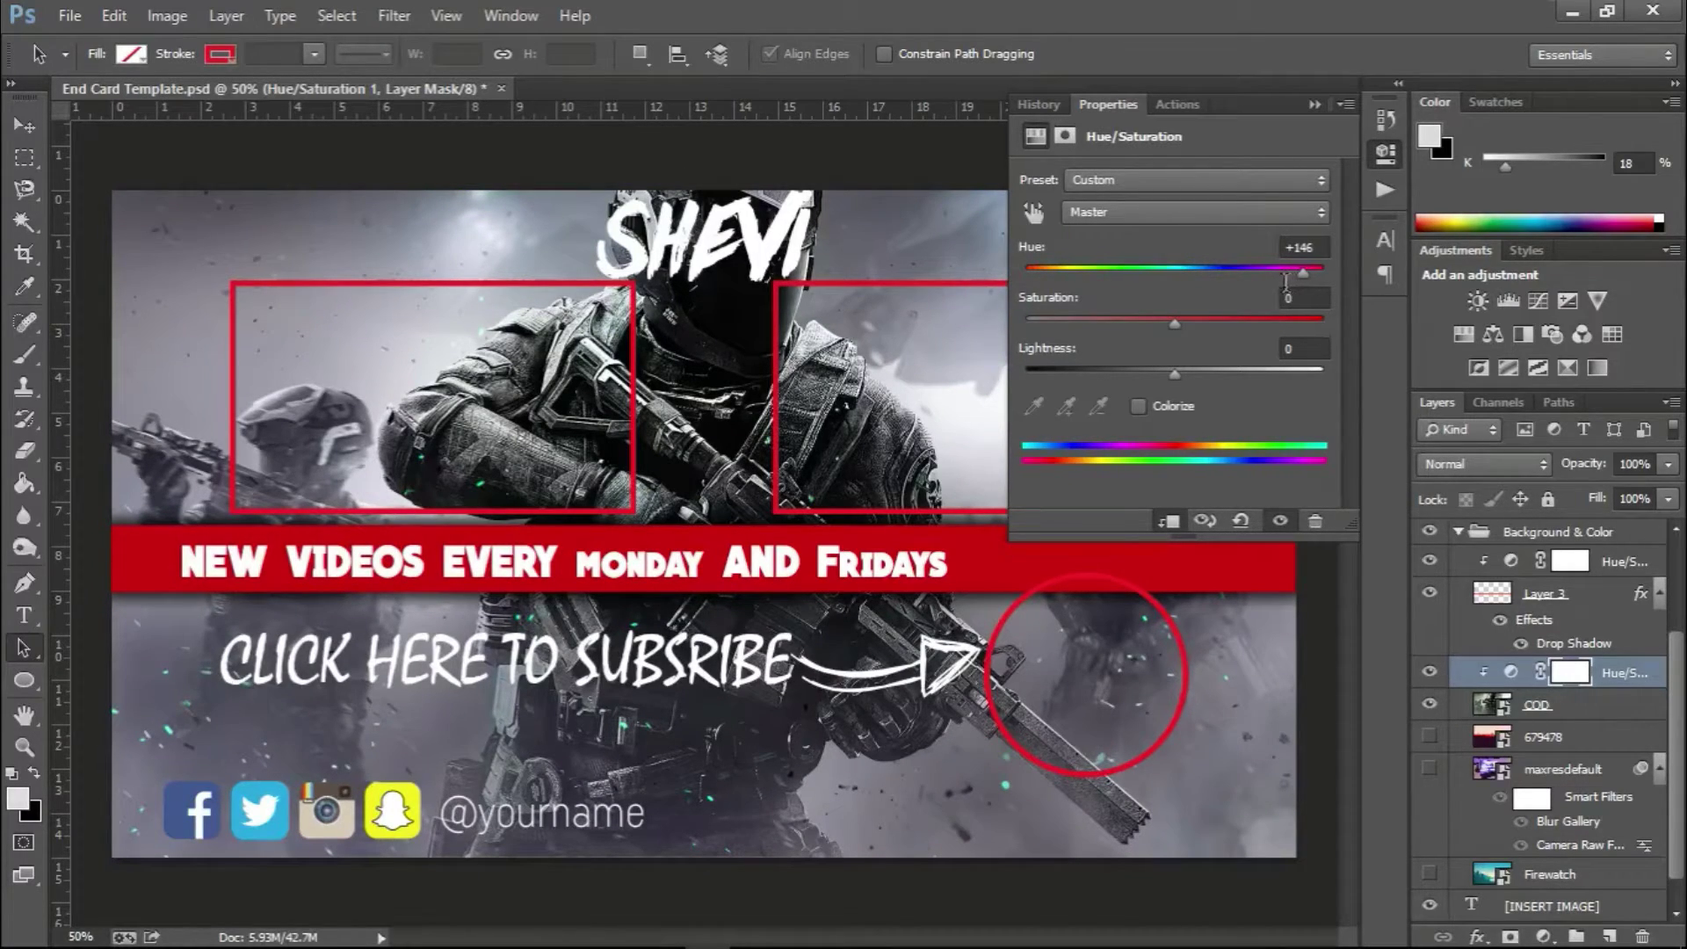
left_click_drag(1306, 272, 1318, 272)
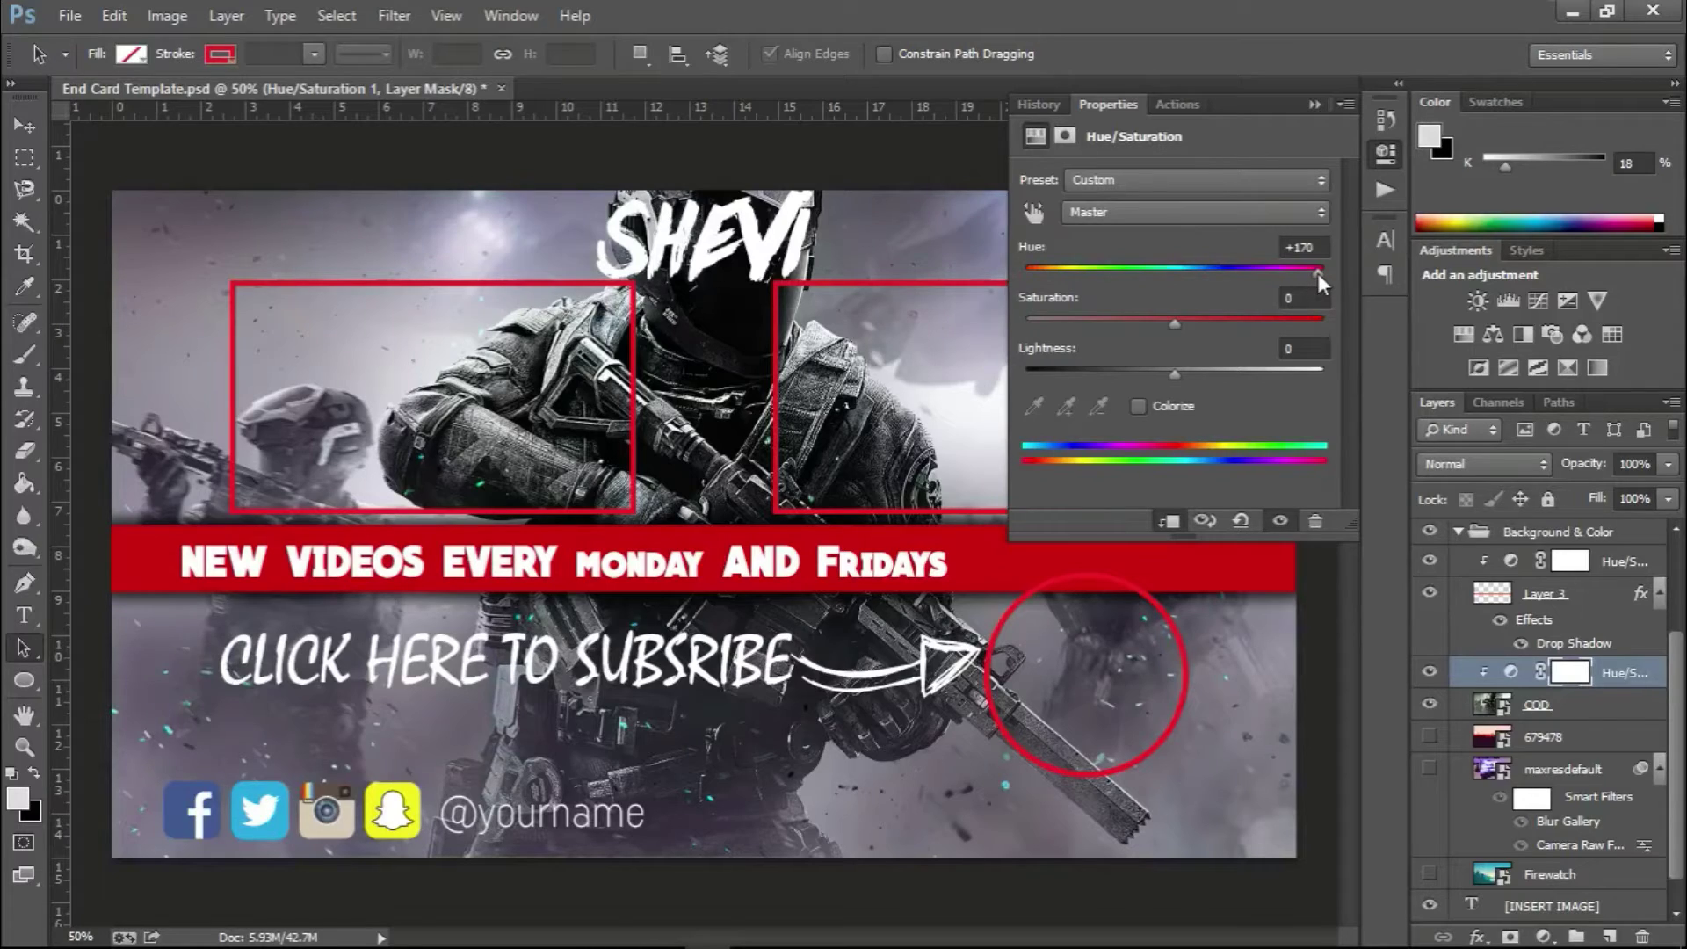
left_click_drag(1173, 319, 1310, 343)
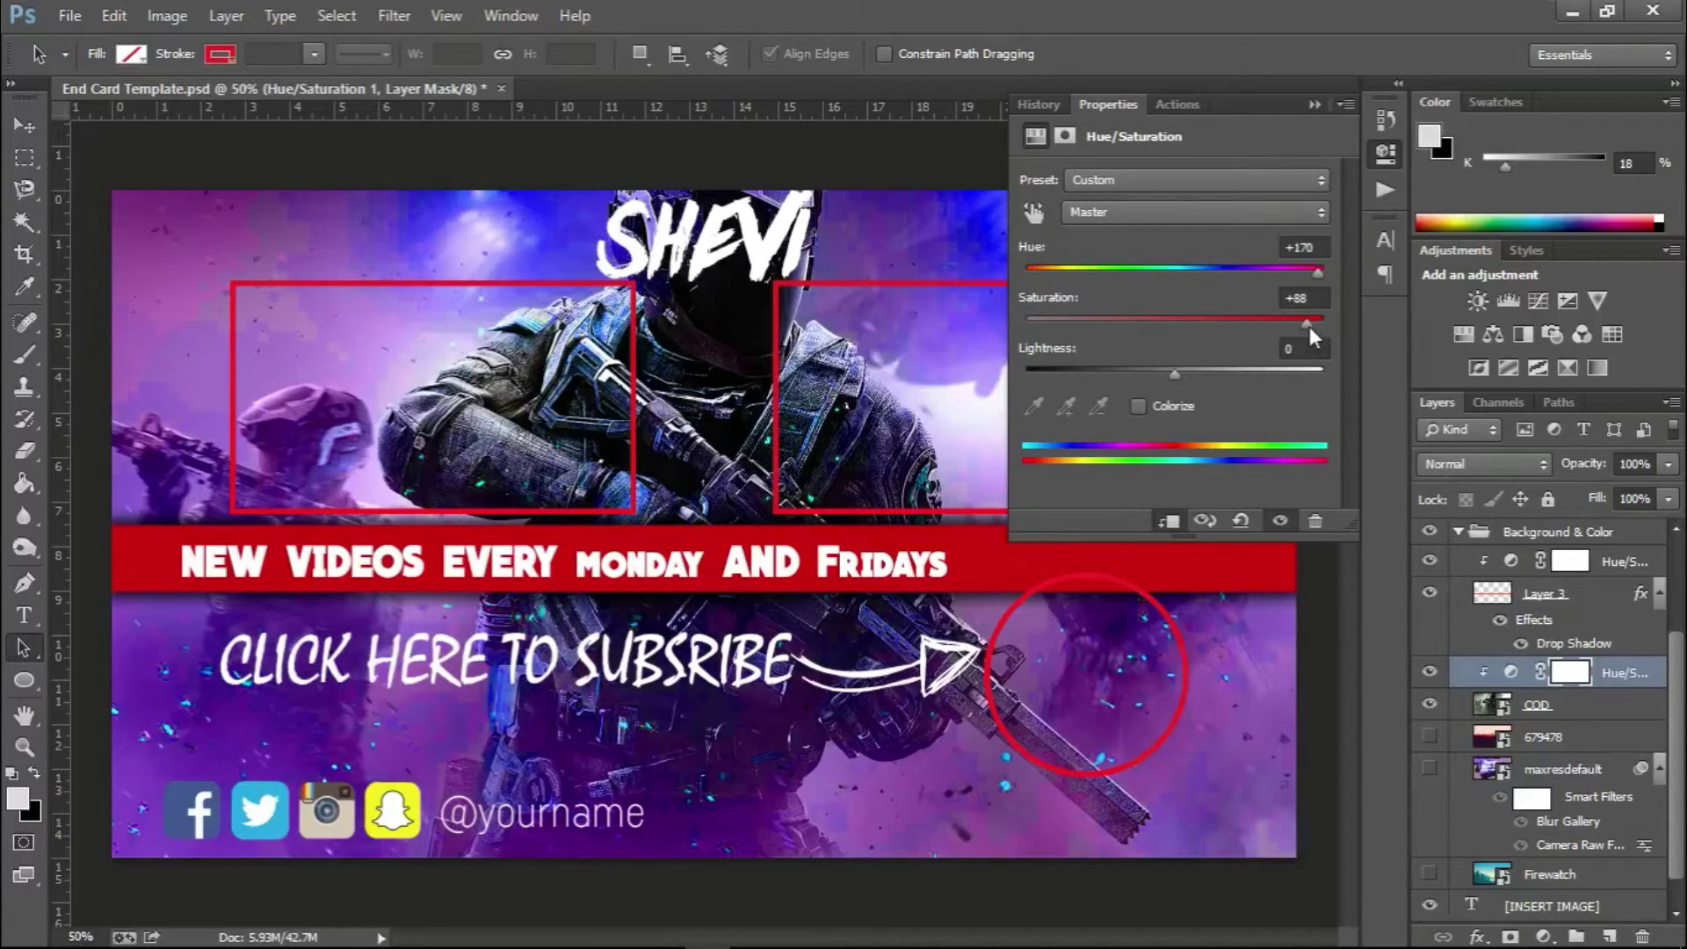
left_click_drag(1292, 324, 1290, 324)
mouse_move(1042, 262)
left_mouse_down()
mouse_move(1010, 277)
mouse_move(1071, 271)
left_mouse_up()
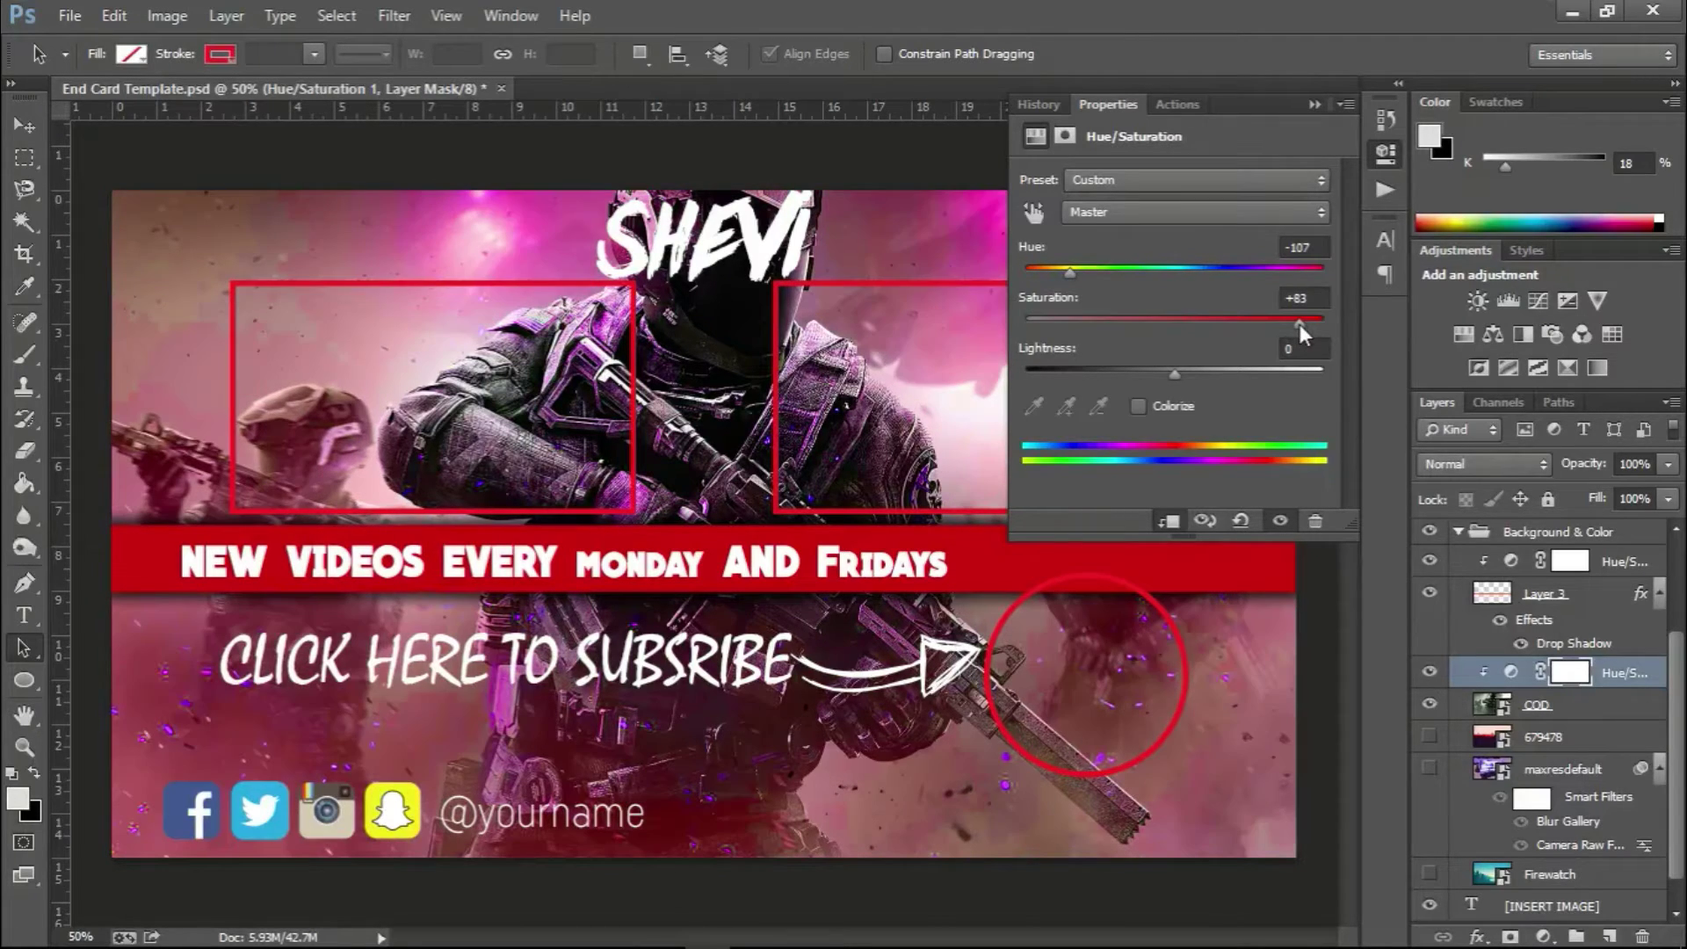
left_click_drag(1284, 328, 1221, 330)
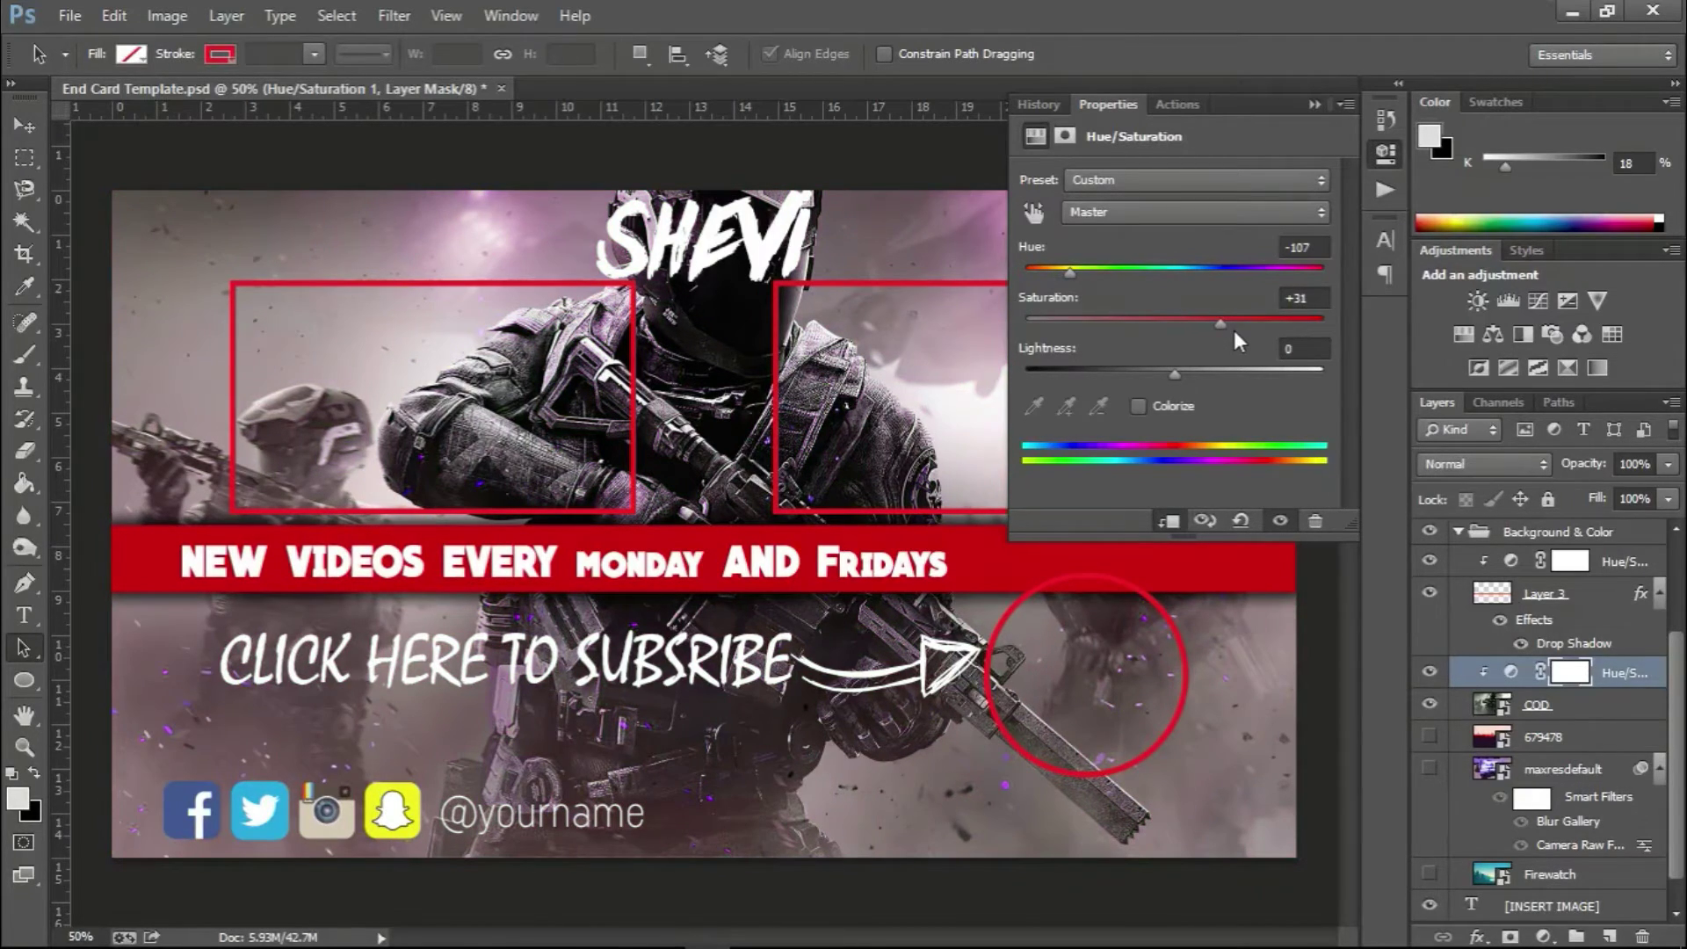
left_click(1235, 330)
left_click(1169, 271)
left_click_drag(1169, 272, 1304, 267)
left_click(1314, 103)
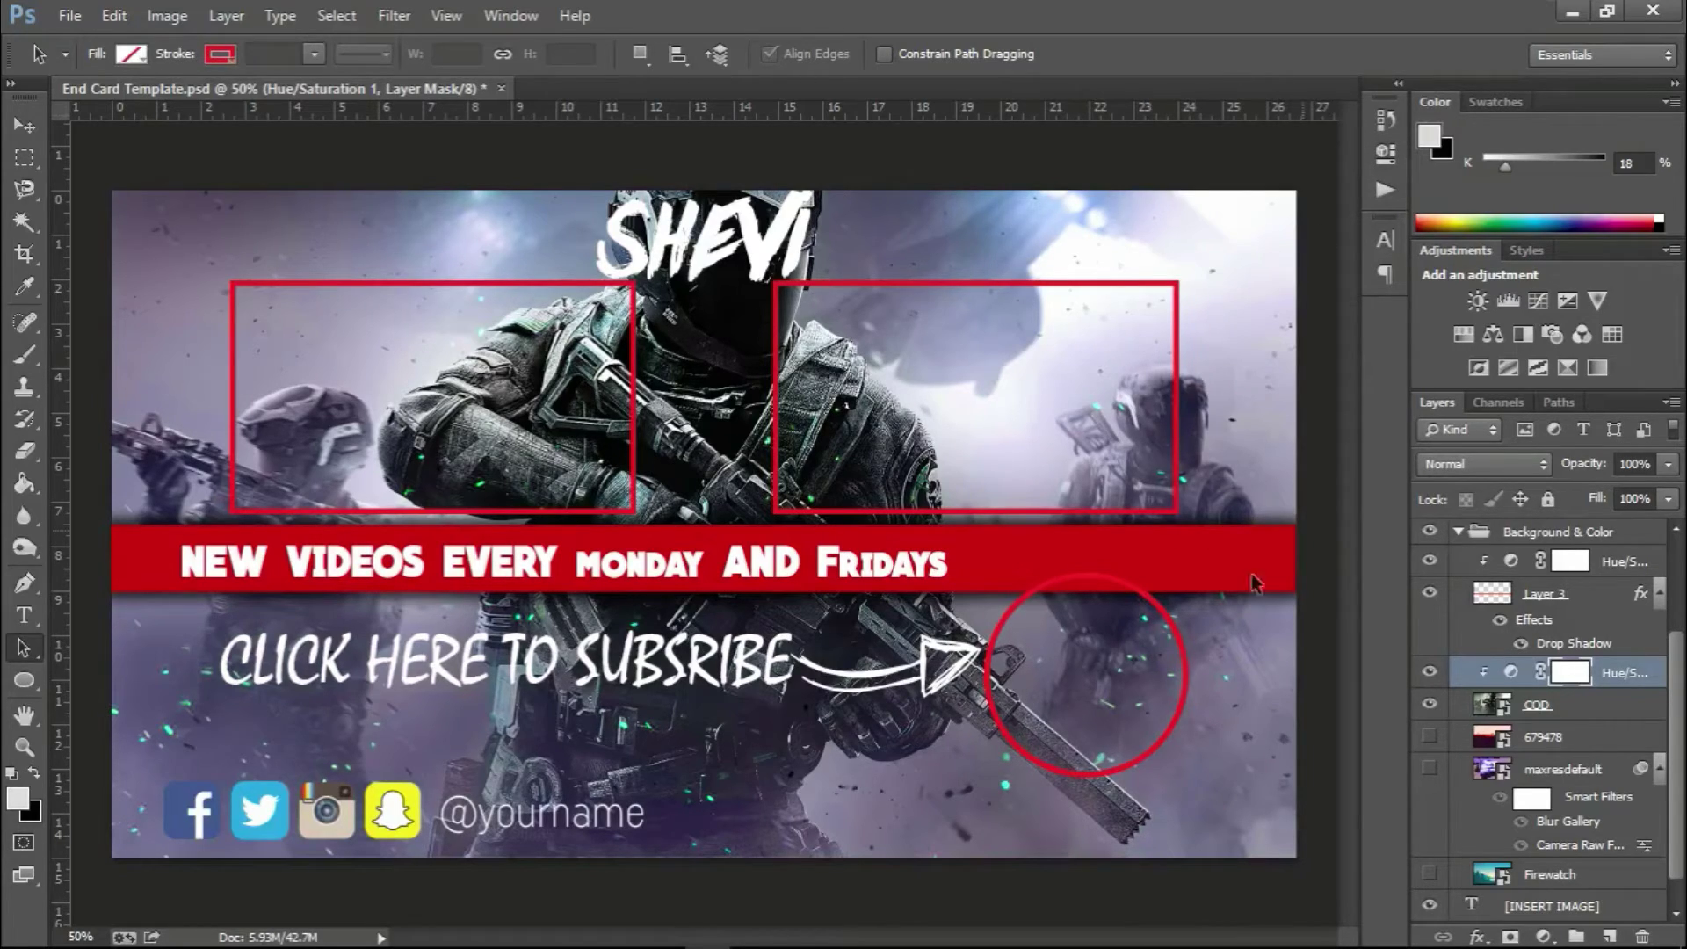
Step: Hide the COD wallpaper so only the 679478 sunset picture shows as the background
left_click(1547, 703)
left_click(1430, 704)
left_click(1430, 768)
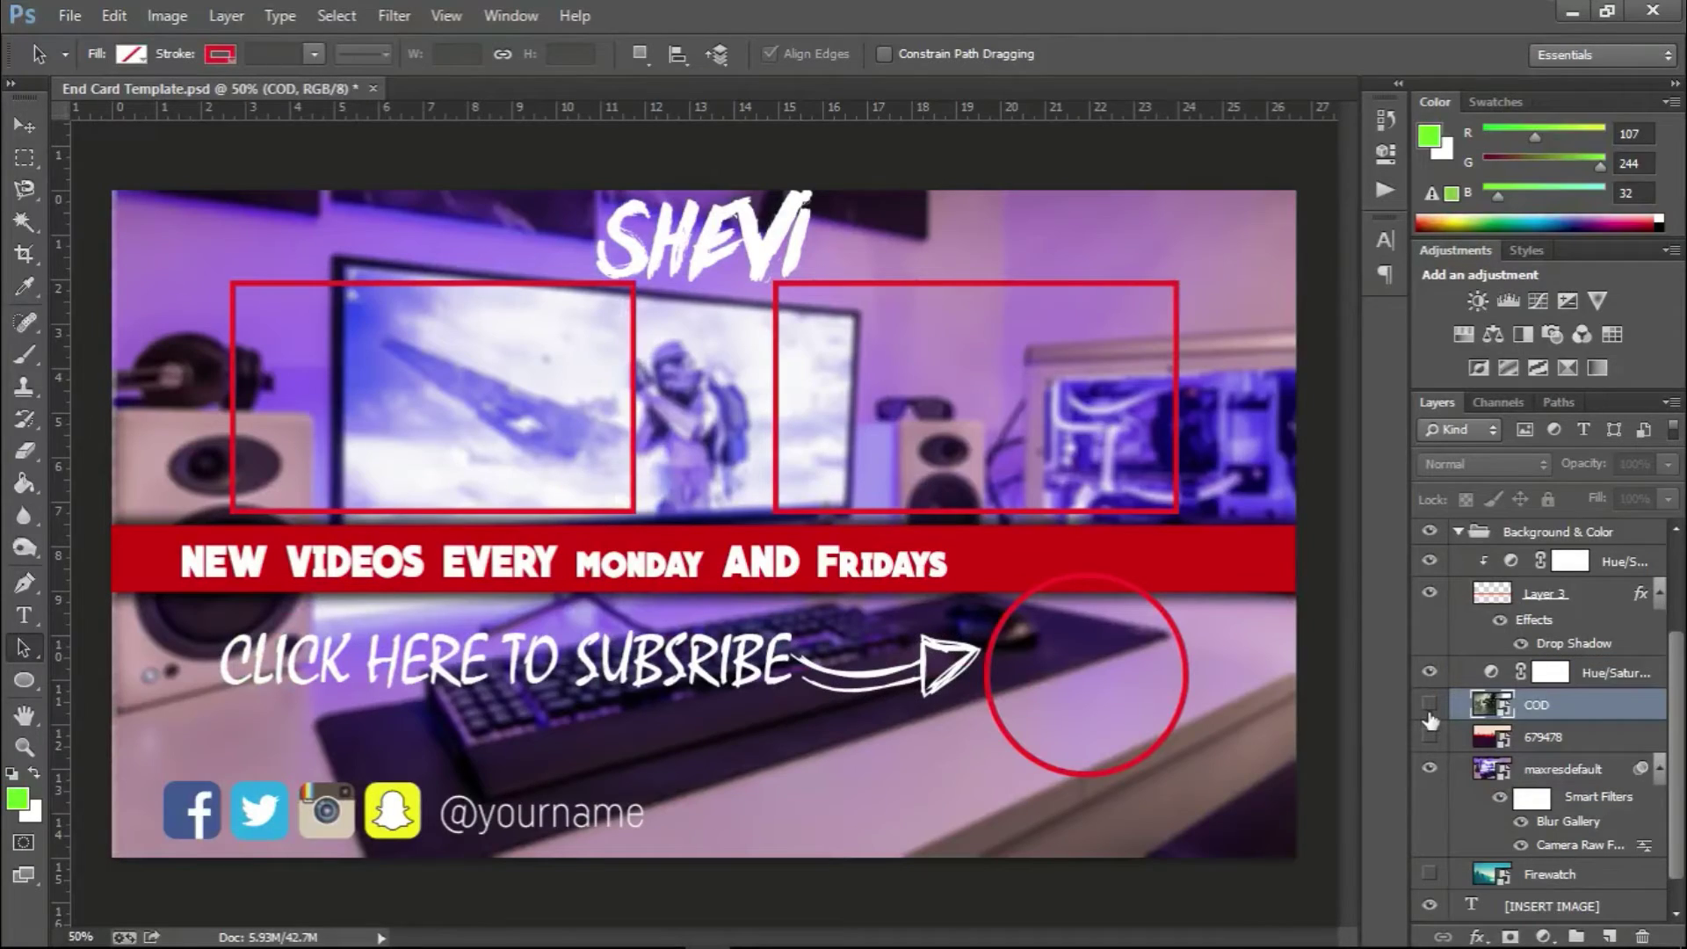
left_click(1429, 736)
left_click(1430, 768)
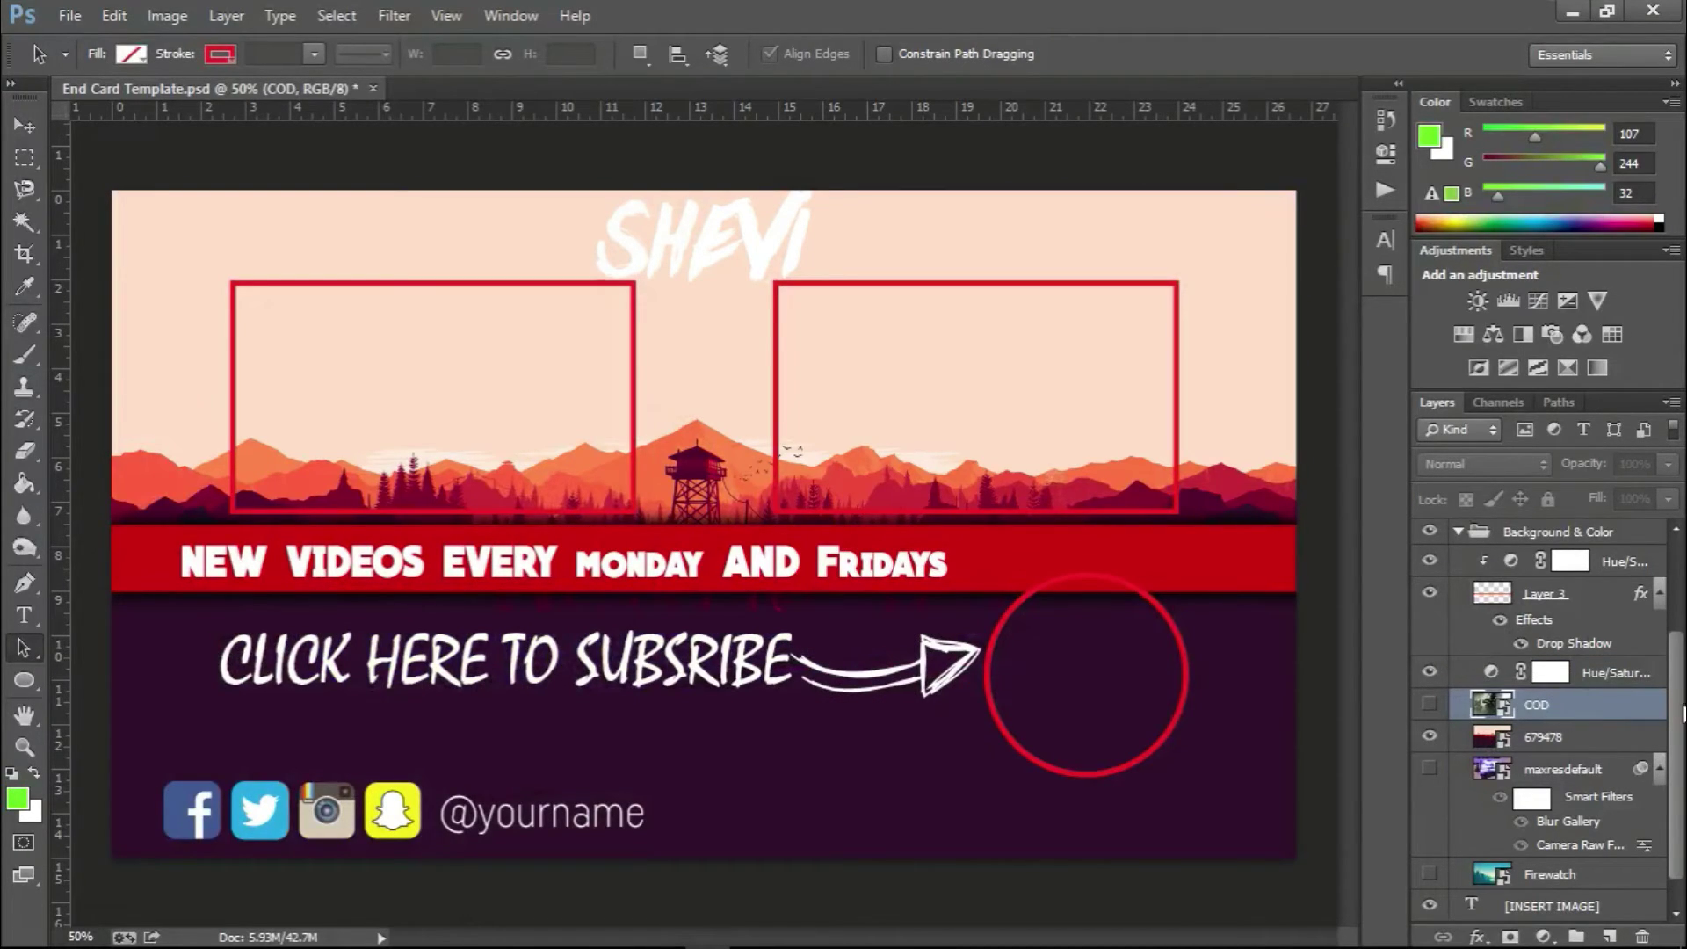
Step: Collapse the Background & Color layer group
left_click_drag(1677, 713, 1674, 660)
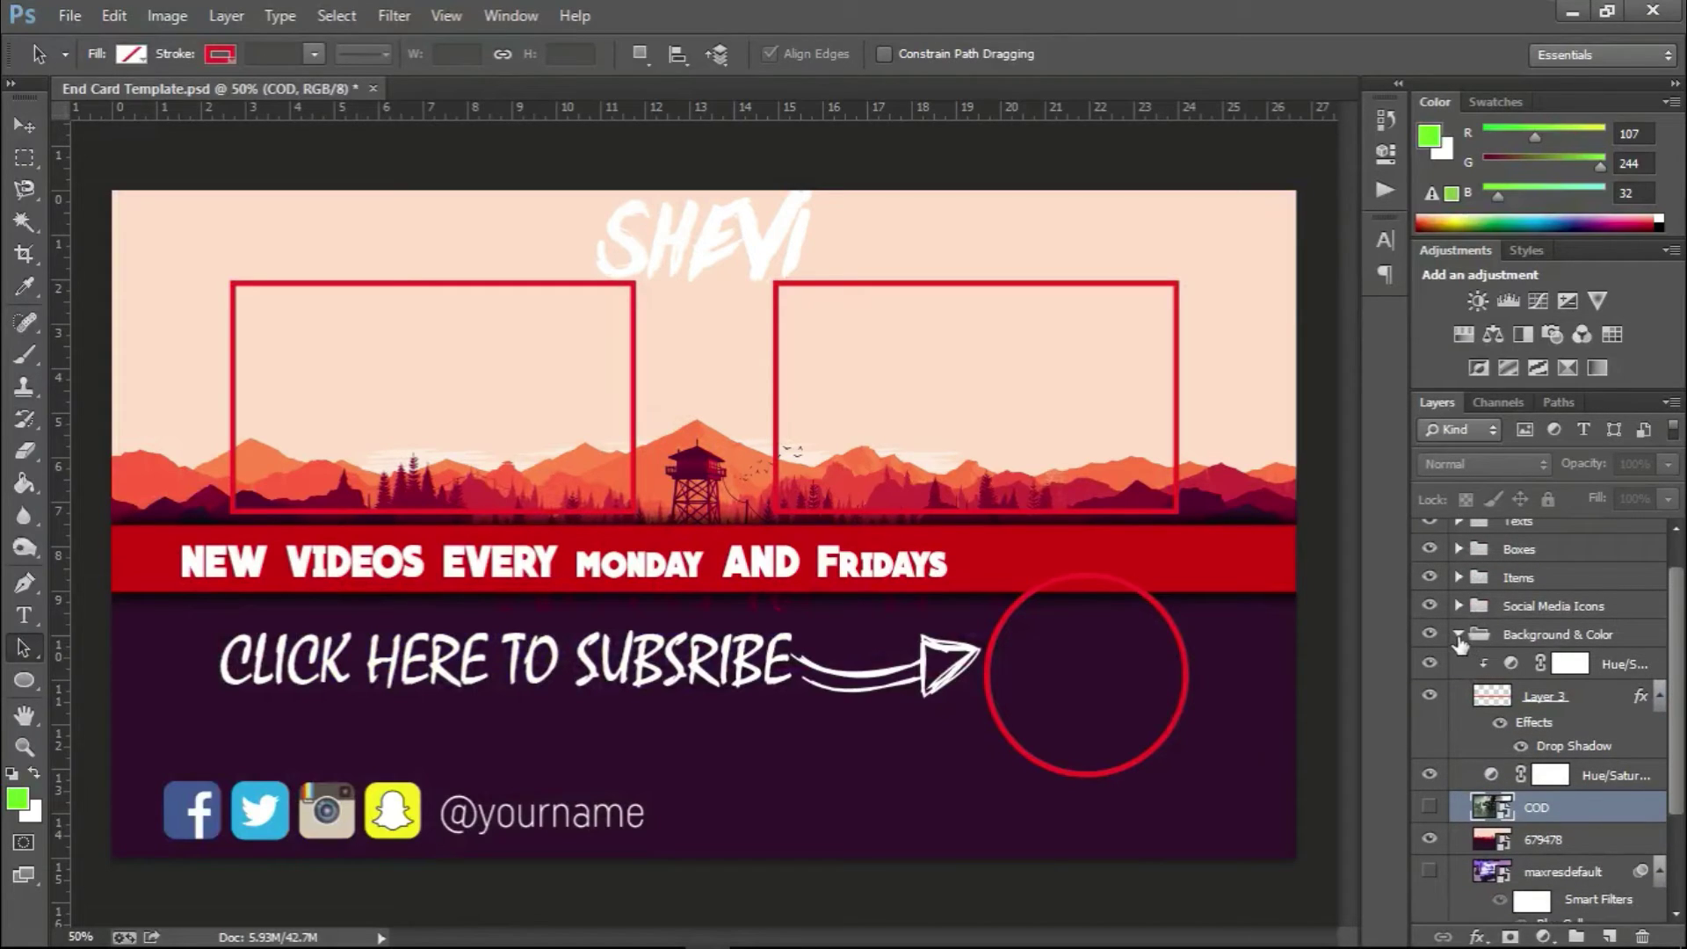
left_click(1480, 633)
left_click(1459, 634)
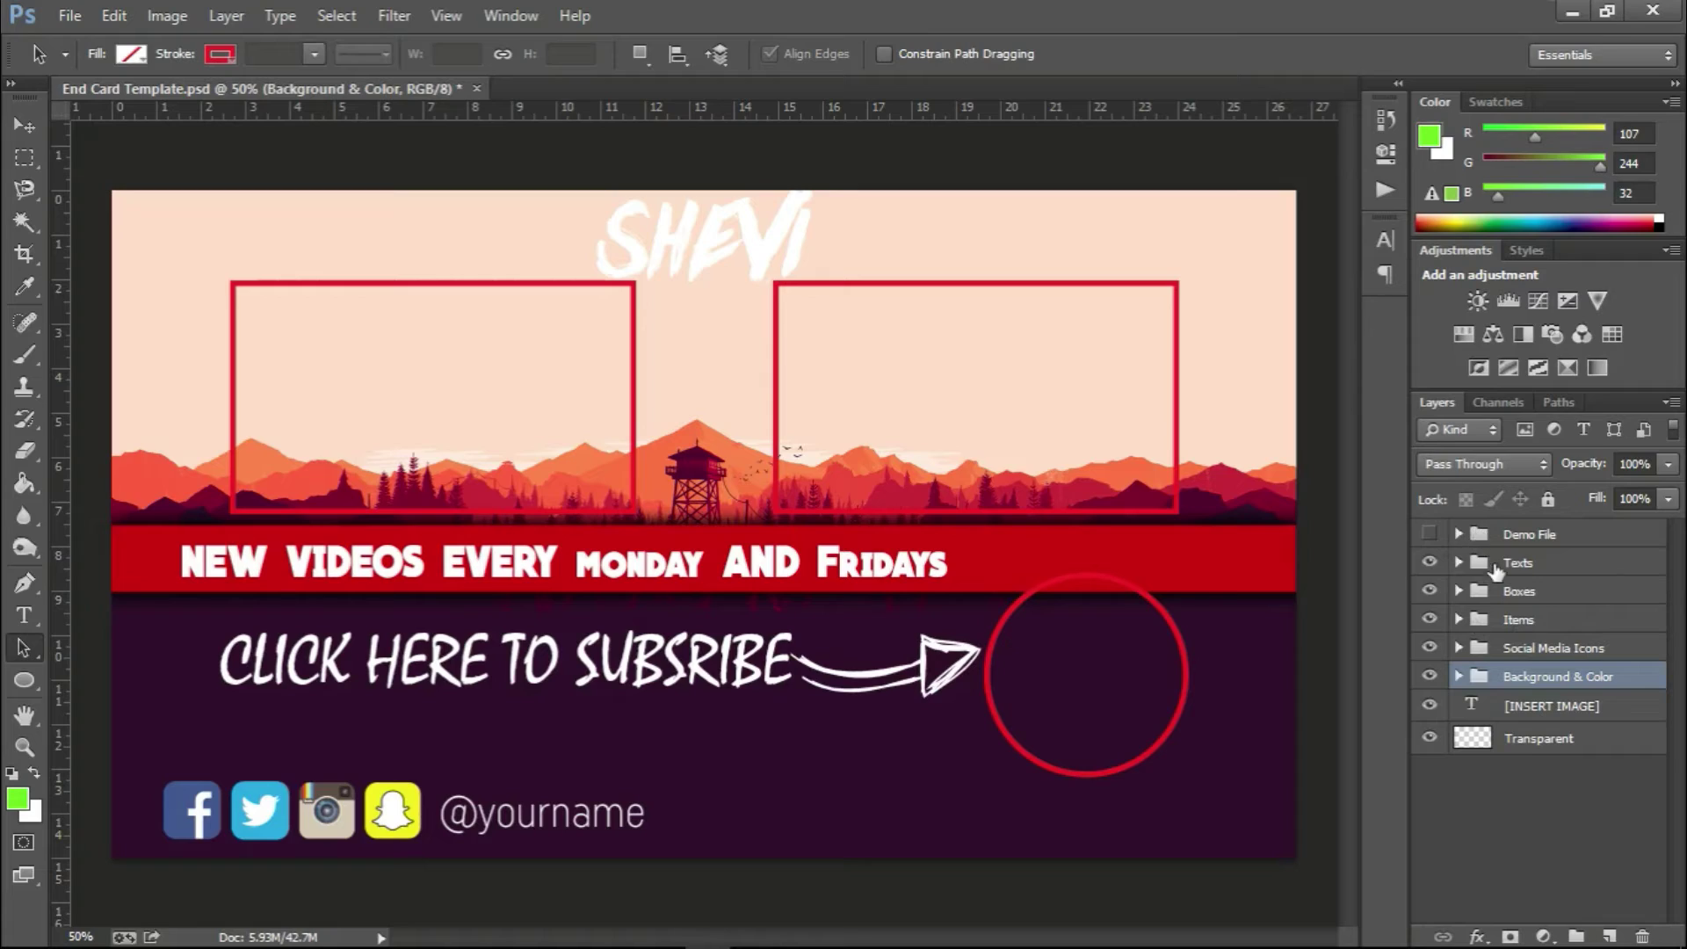
left_click(1499, 571)
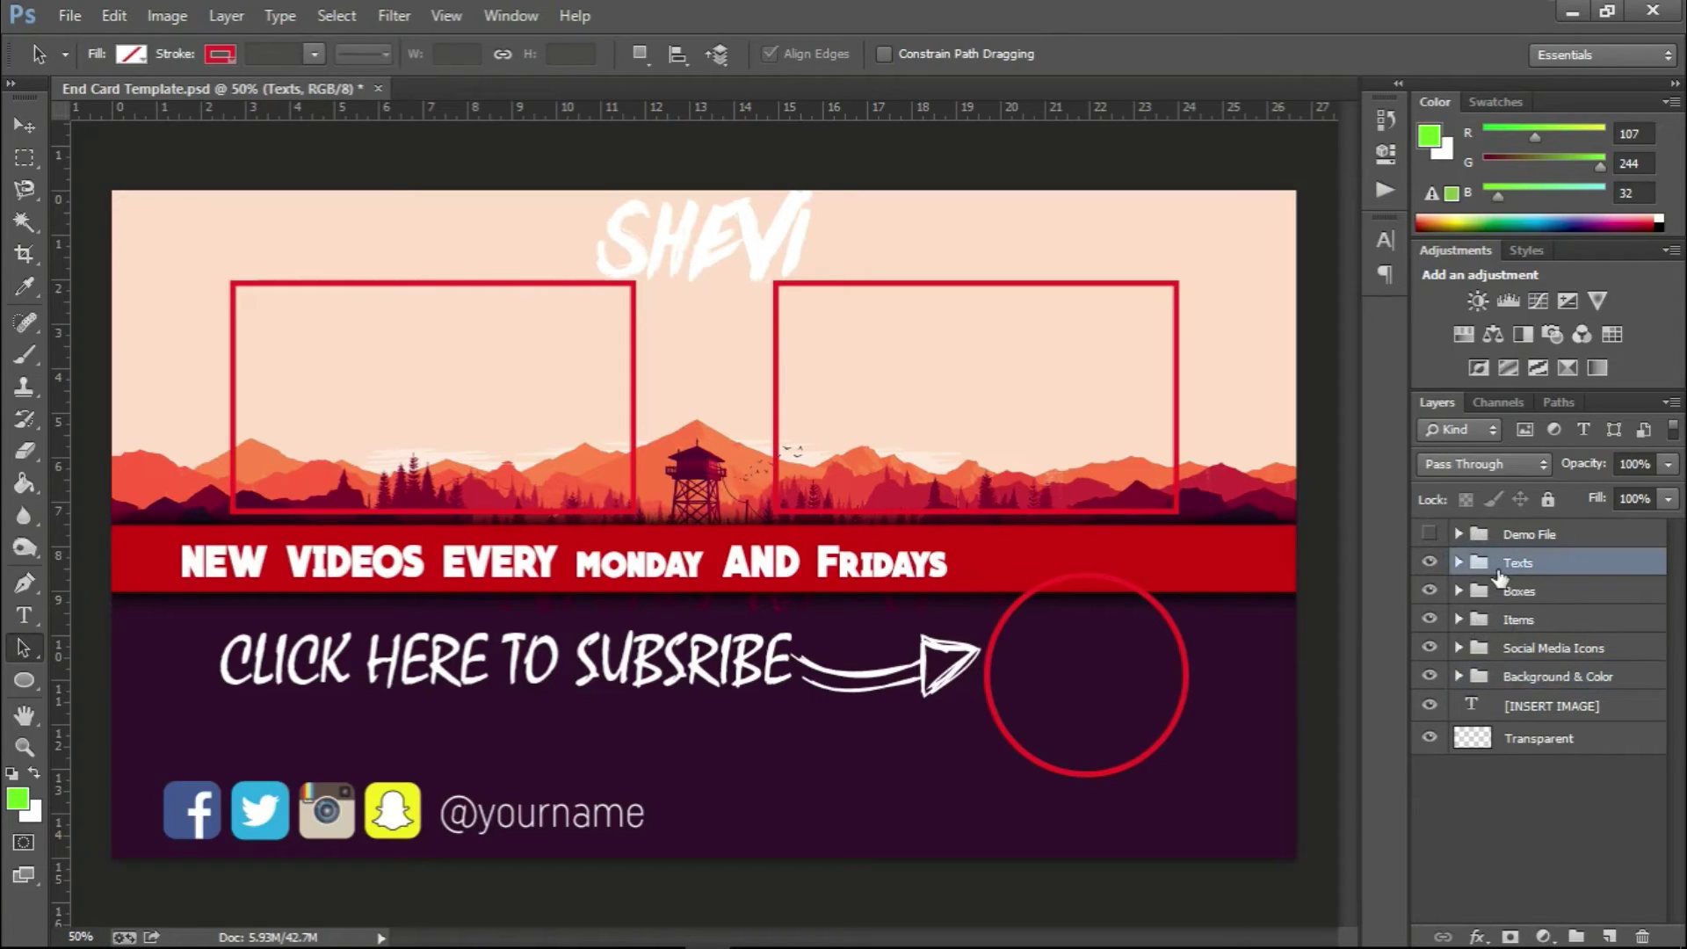